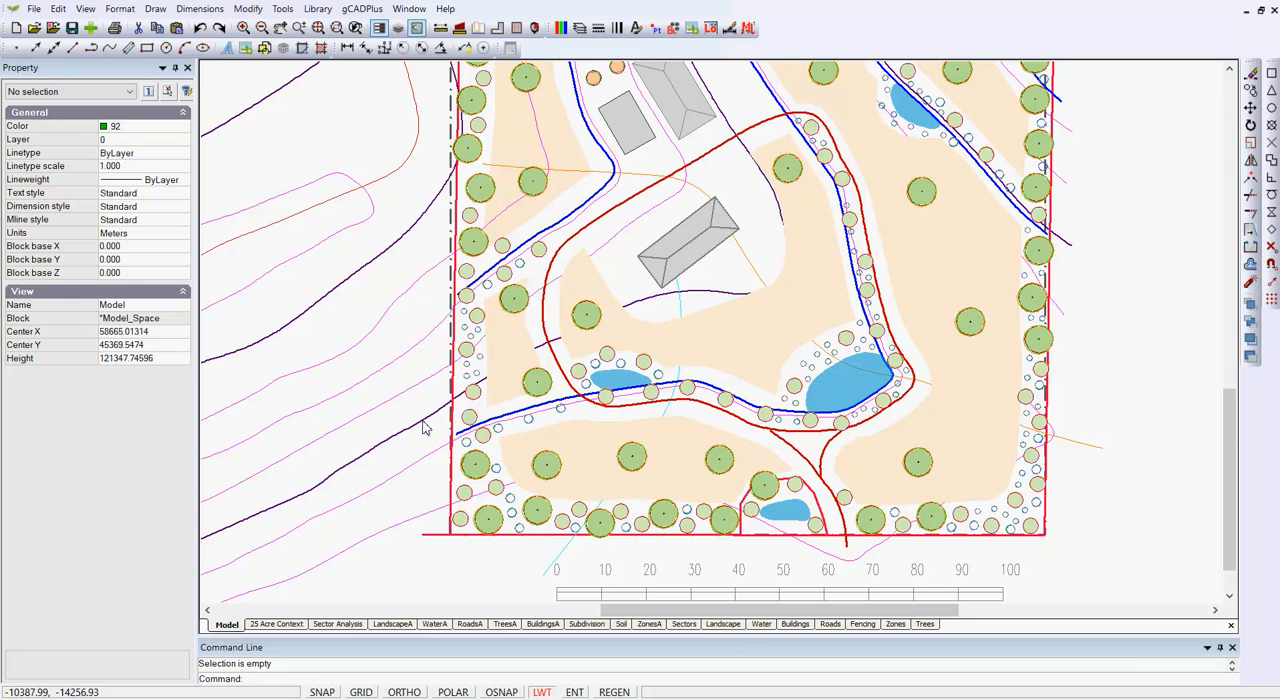
# - Inspect the minor contour and the bold major contour beside the site's southwest corner, viewing their polyline properties
pyautogui.click(369, 538)
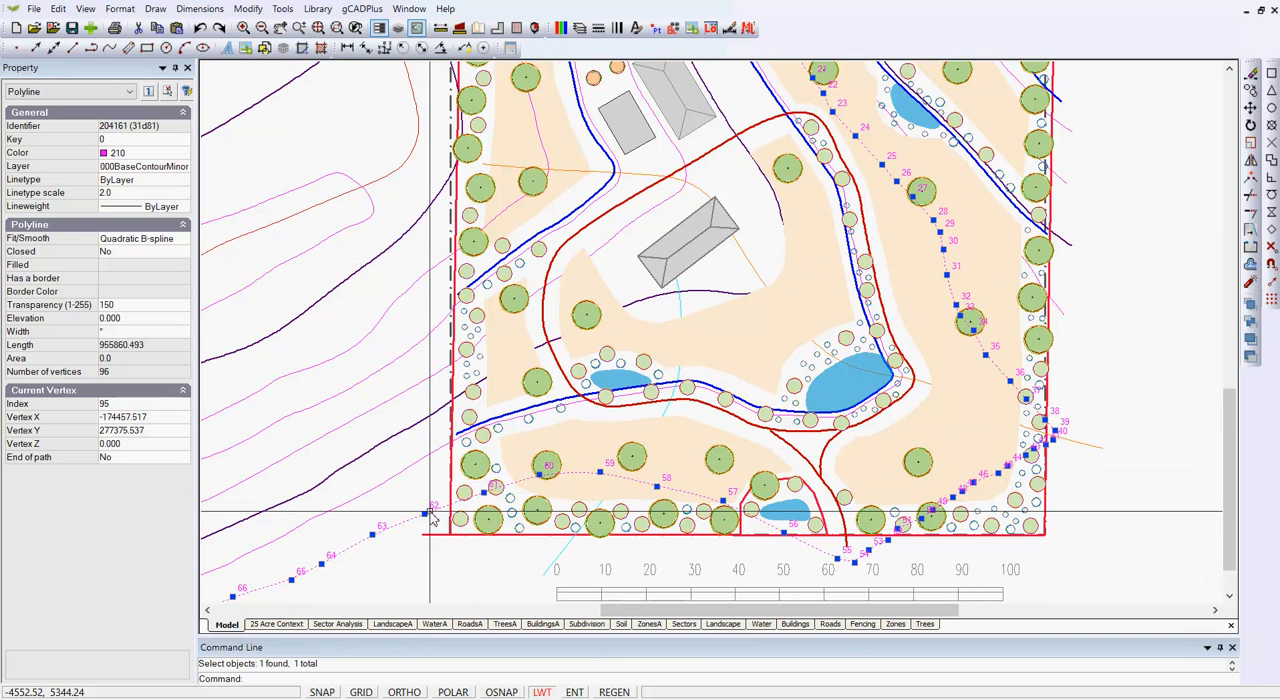
pyautogui.scroll(3, 372, 538)
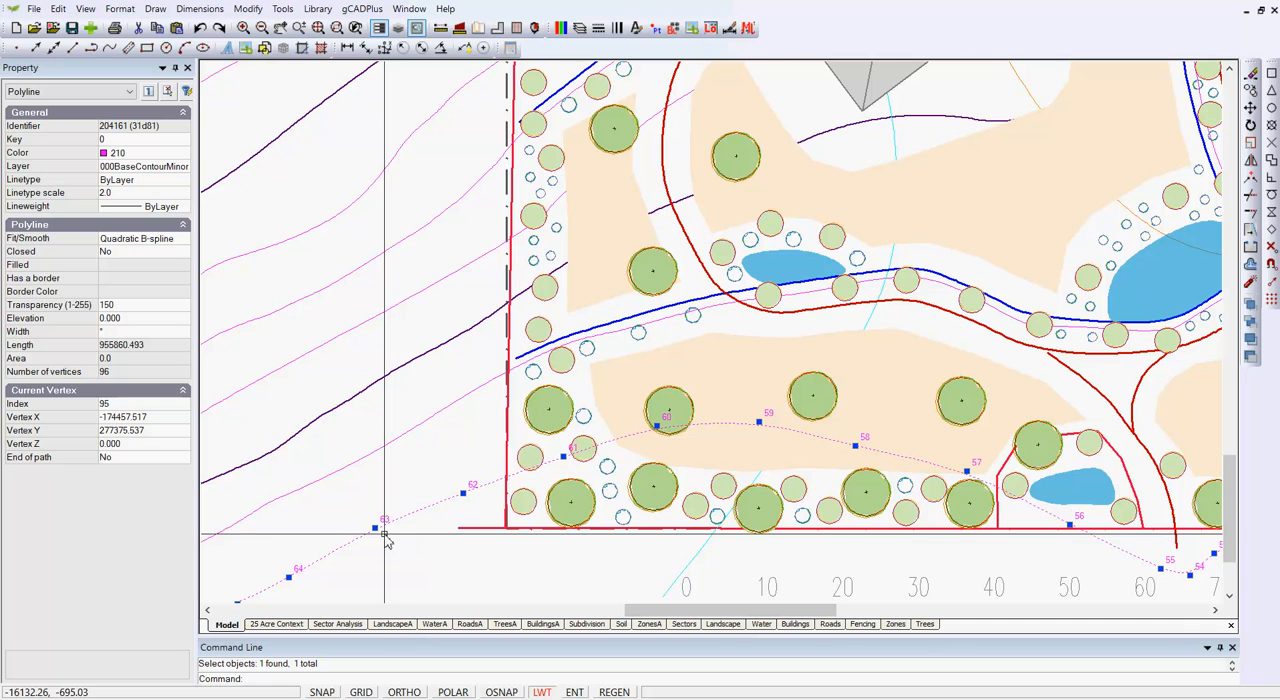
pyautogui.scroll(-1, 415, 548)
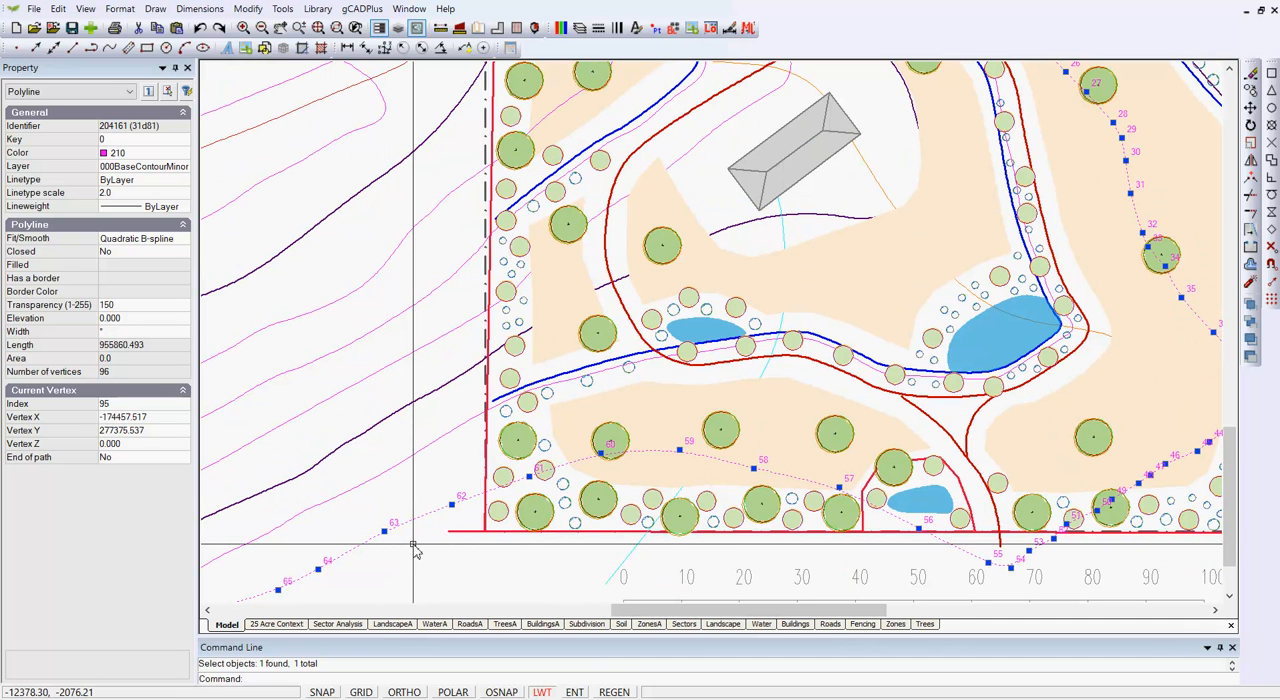
pyautogui.scroll(-1, 415, 548)
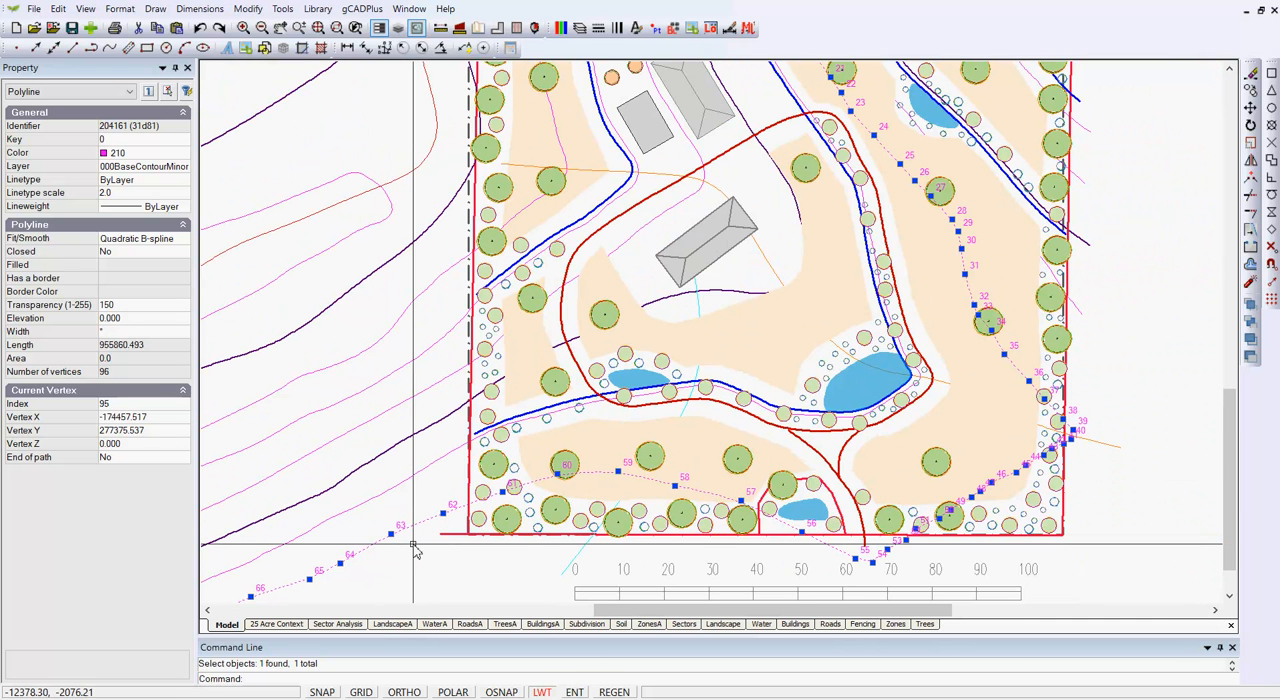
pyautogui.scroll(2, 408, 548)
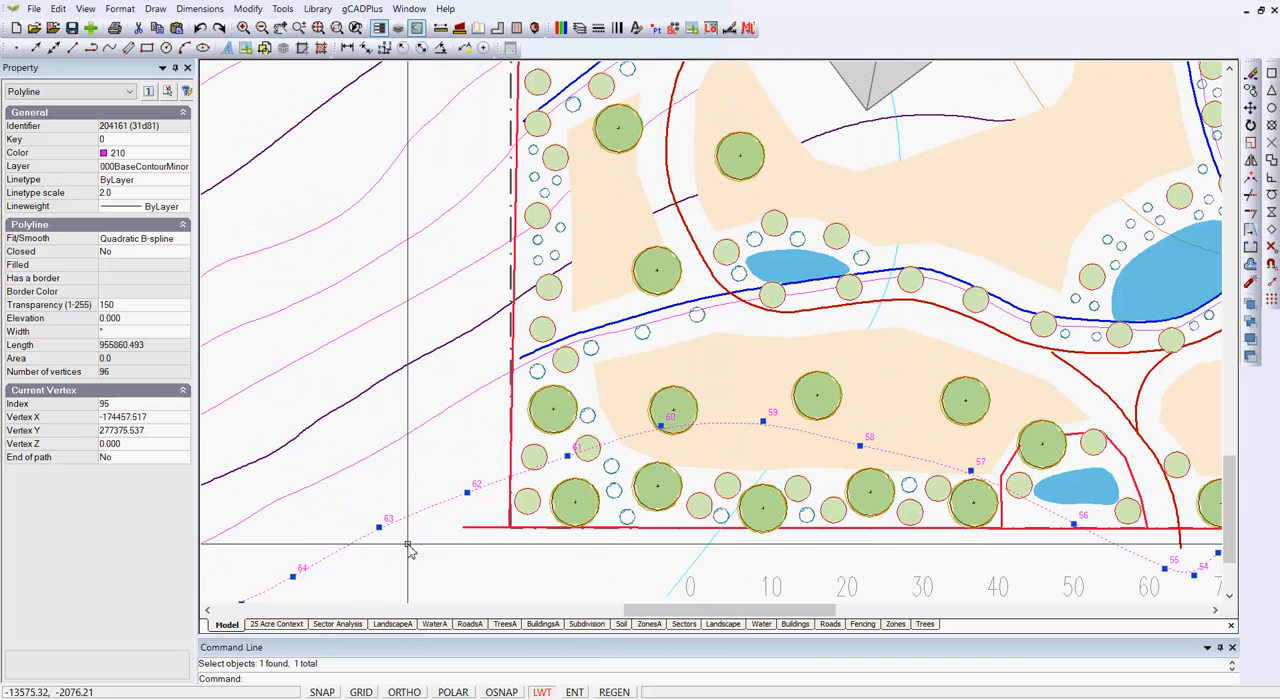
pyautogui.press('Escape')
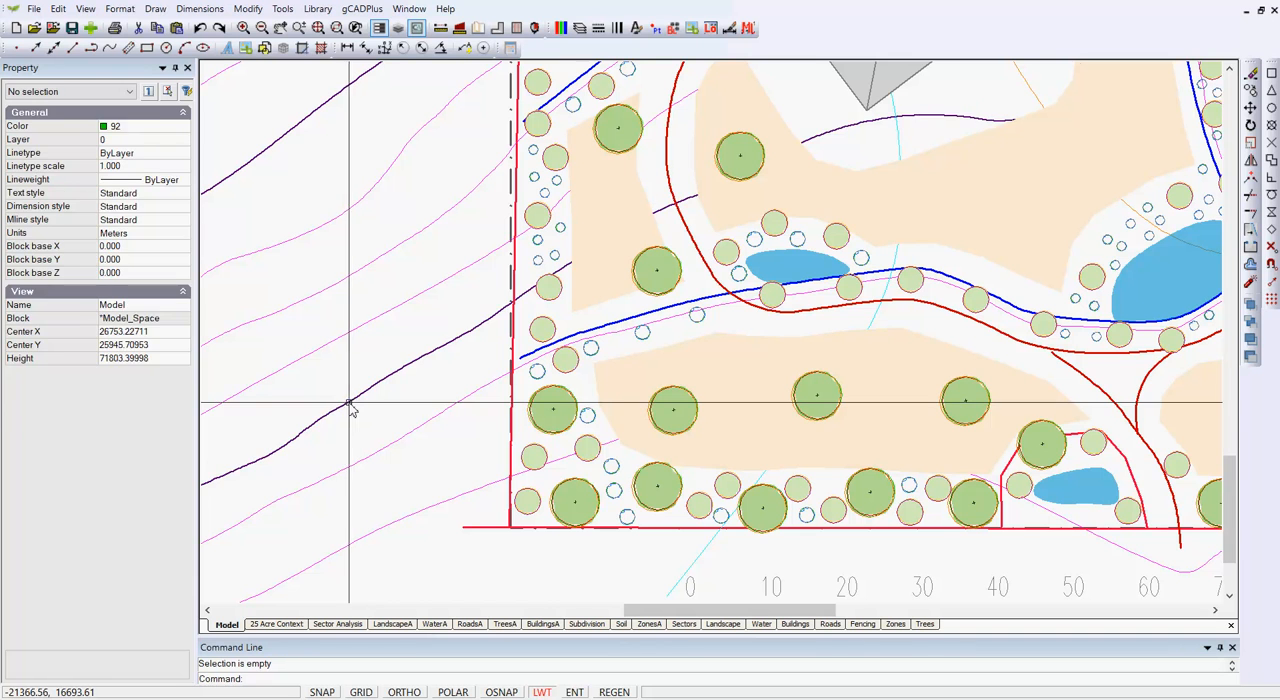
pyautogui.click(350, 405)
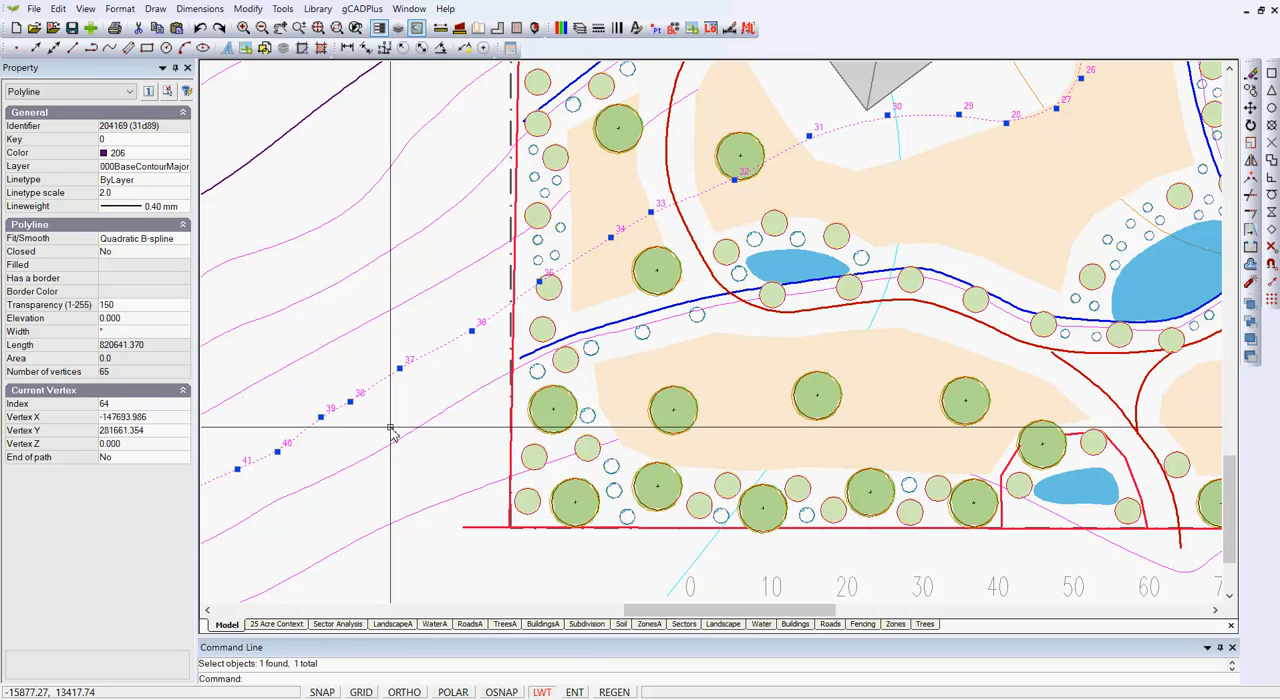
pyautogui.press('Escape')
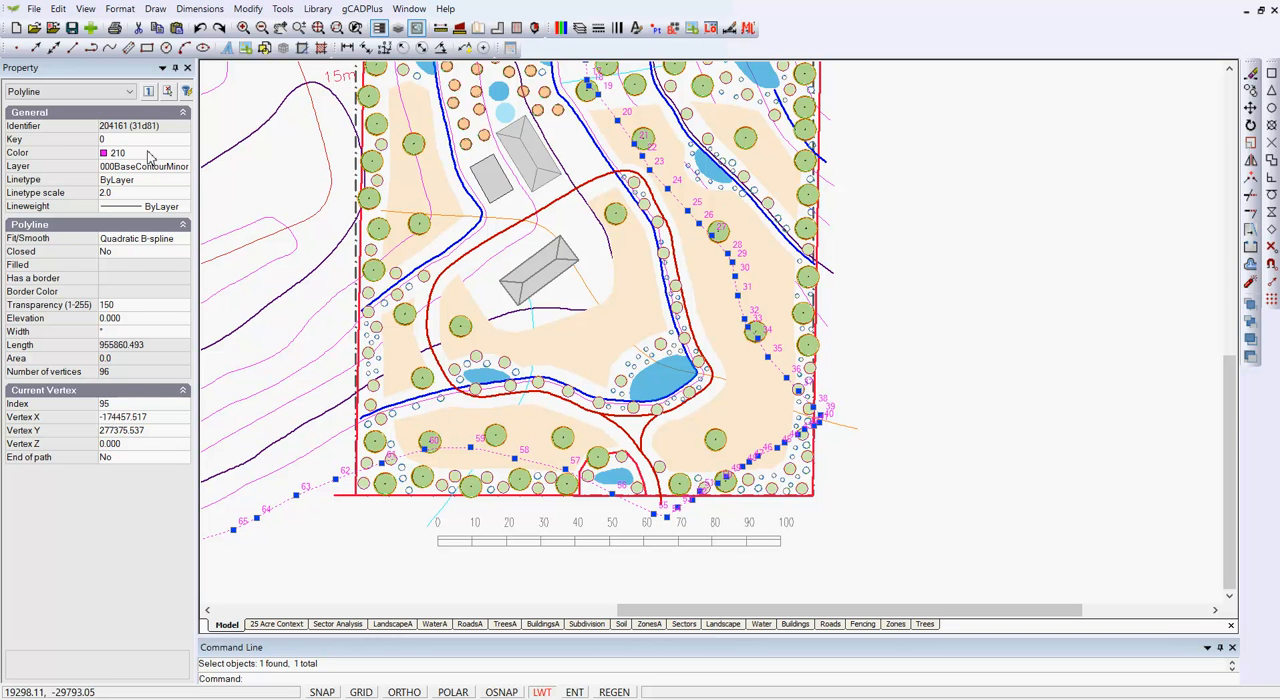
# - Examine the Fit/Smooth and Closed properties of the selected minor contour polyline, leaving it deselected
pyautogui.click(186, 242)
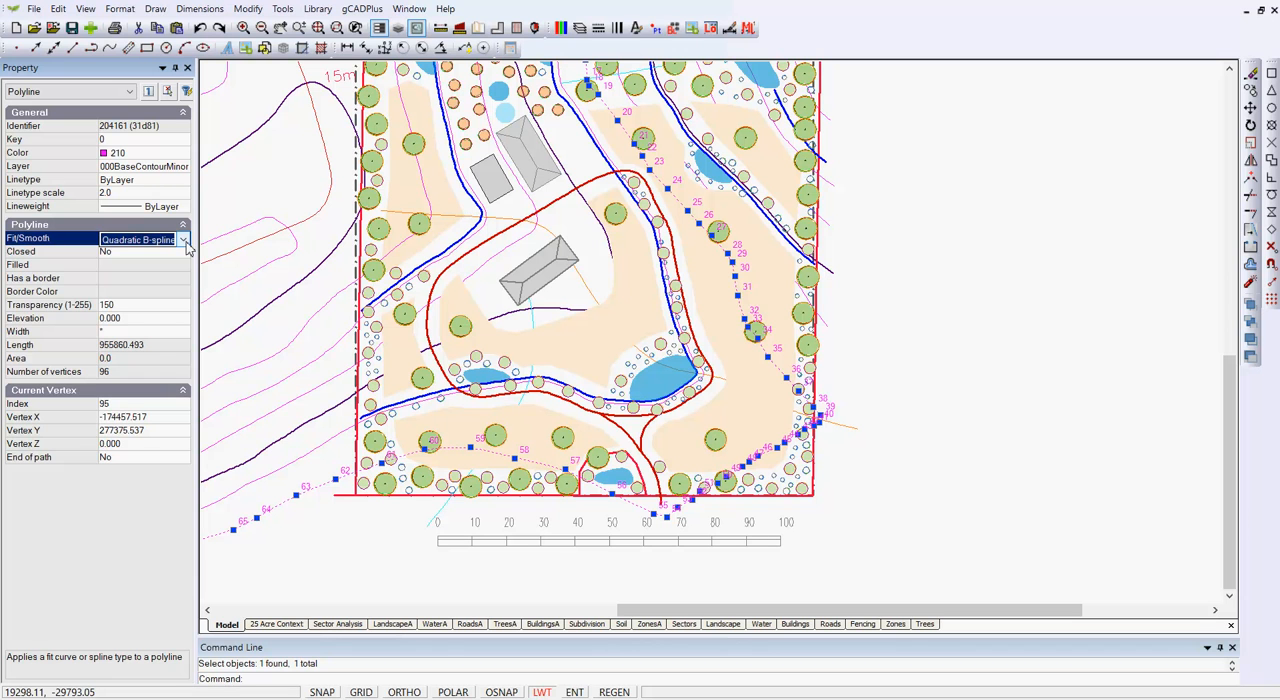
pyautogui.click(161, 255)
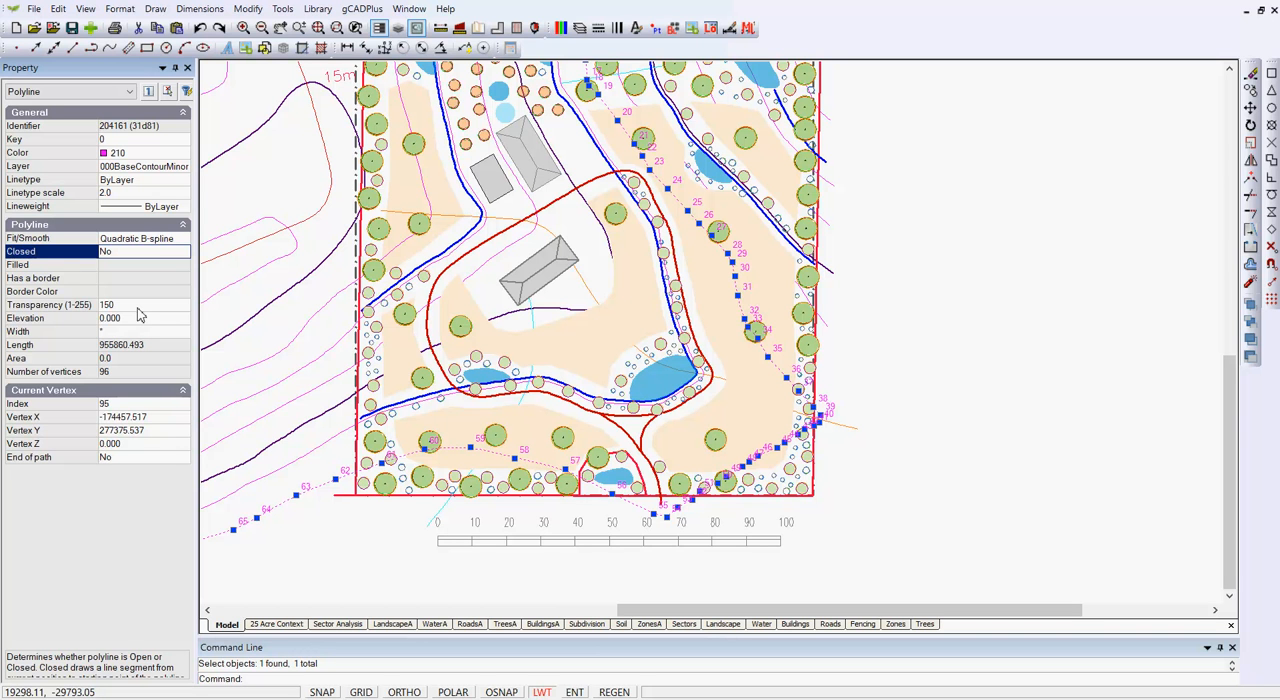
pyautogui.press('Escape')
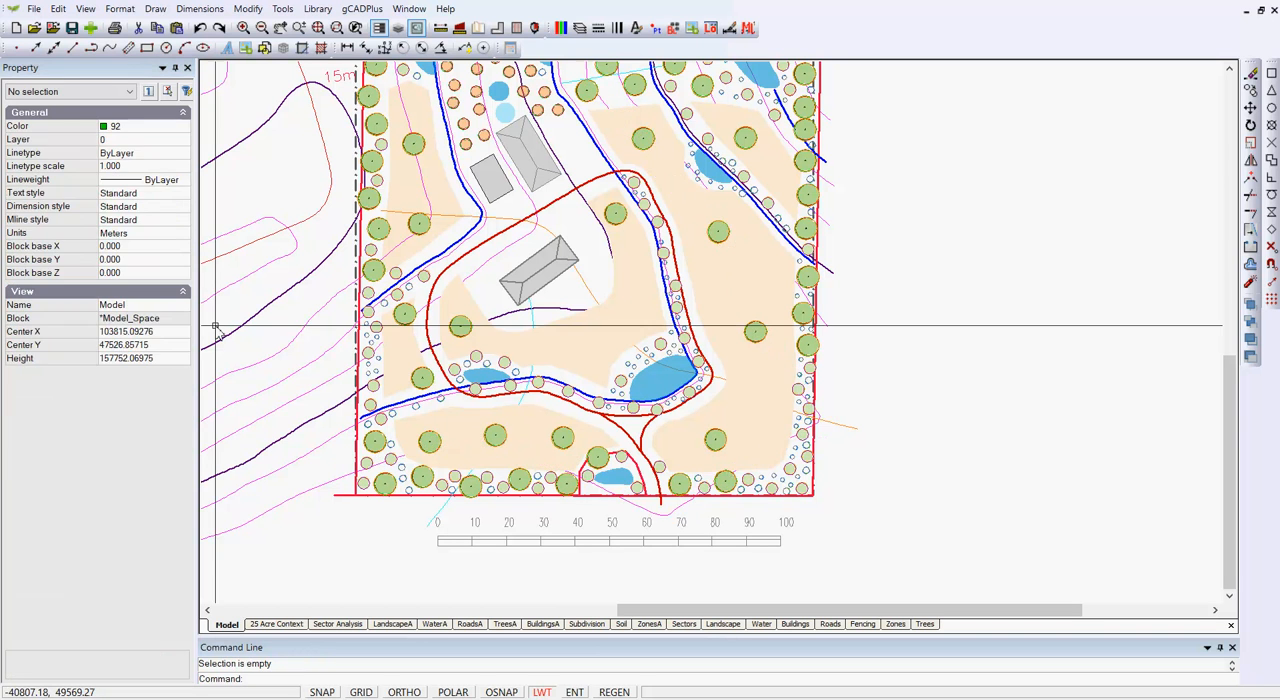
# - Draw a closed five-vertex polyline in the empty area southwest of the site boundary
pyautogui.click(155, 8)
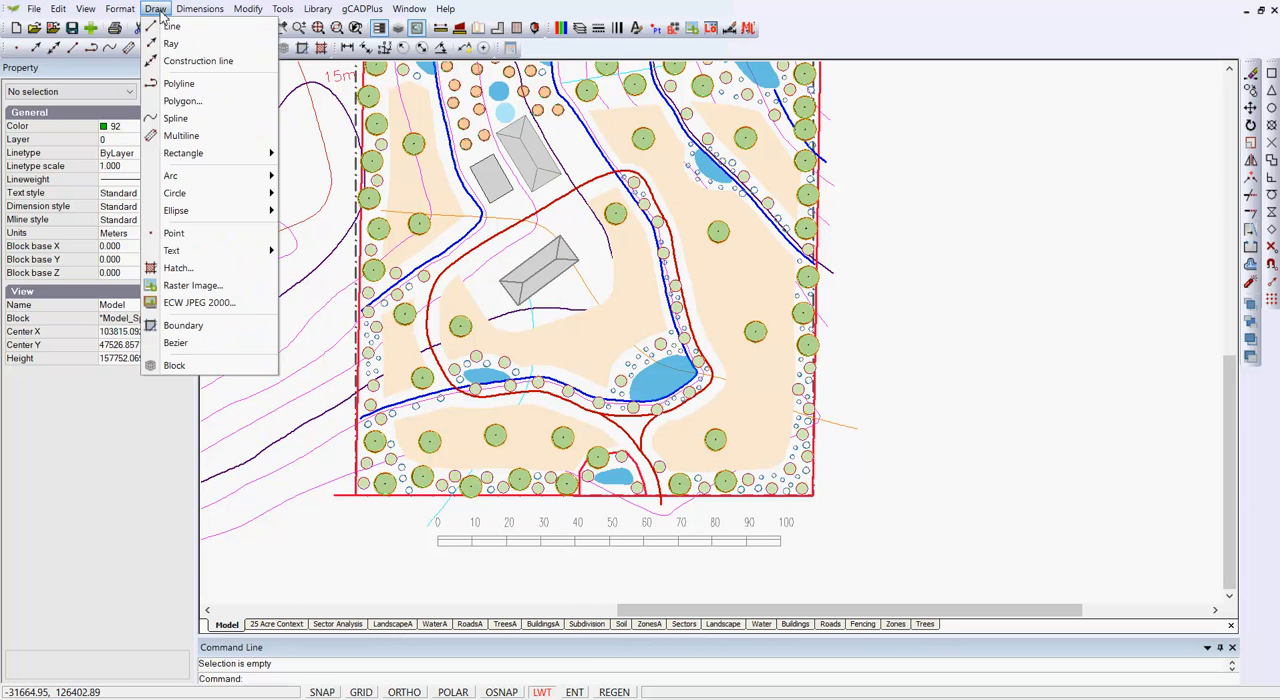
pyautogui.click(179, 83)
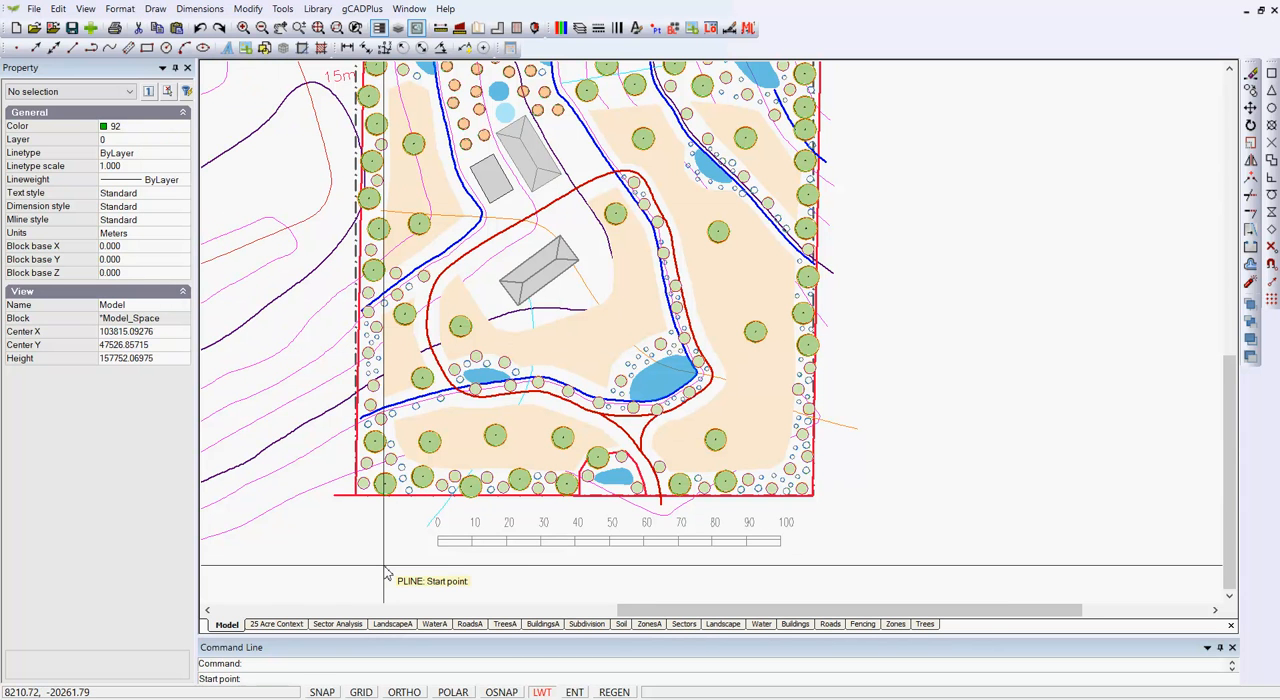
pyautogui.moveTo(404, 551); pyautogui.dragTo(550, 481, button='middle')
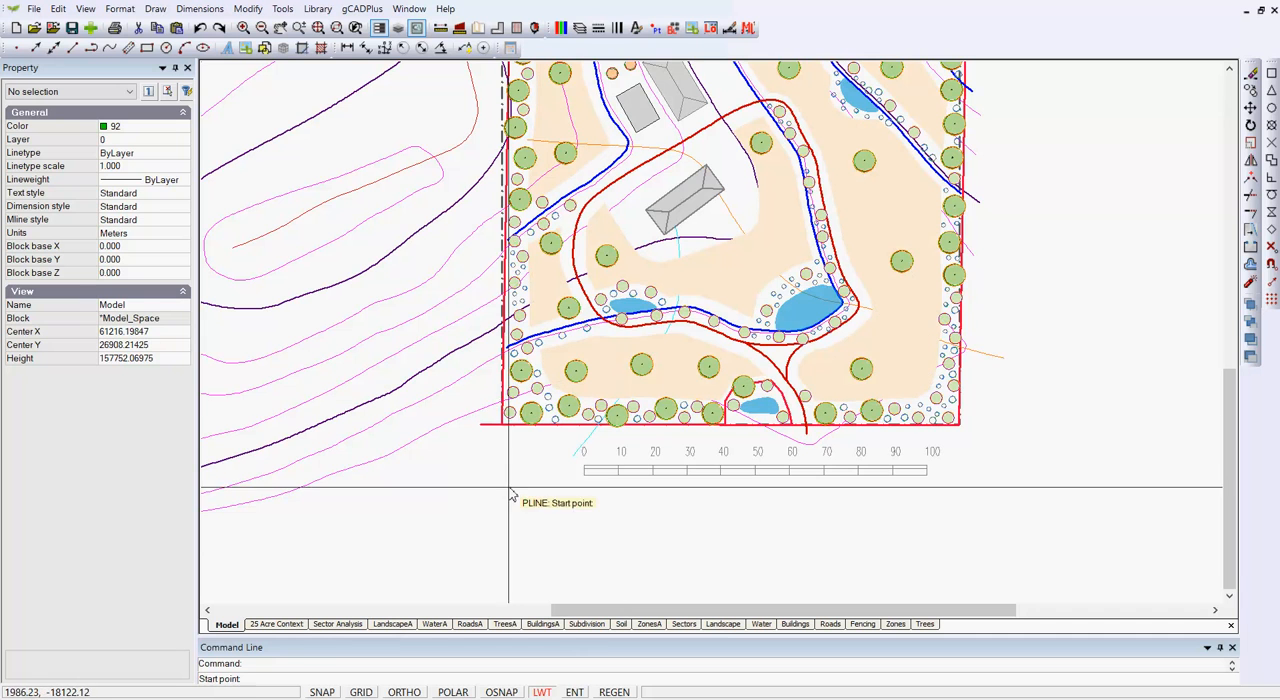
pyautogui.click(515, 494)
pyautogui.click(466, 461)
pyautogui.click(407, 510)
pyautogui.click(434, 580)
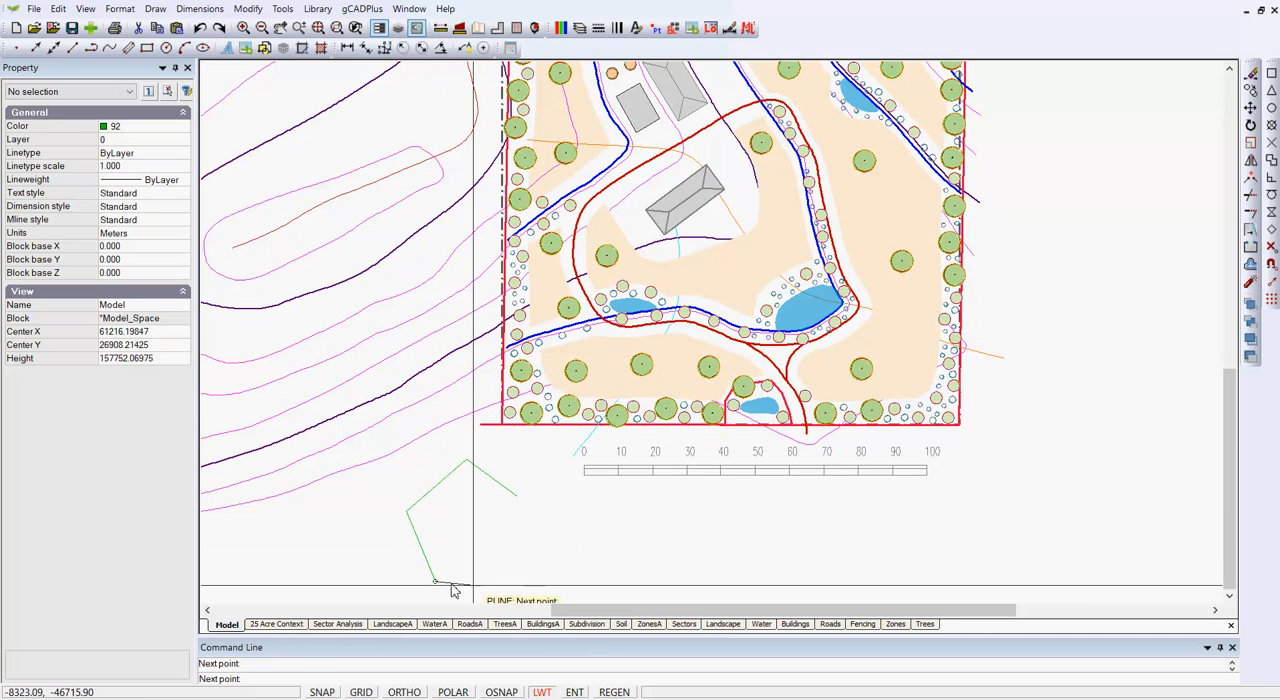
pyautogui.click(499, 574)
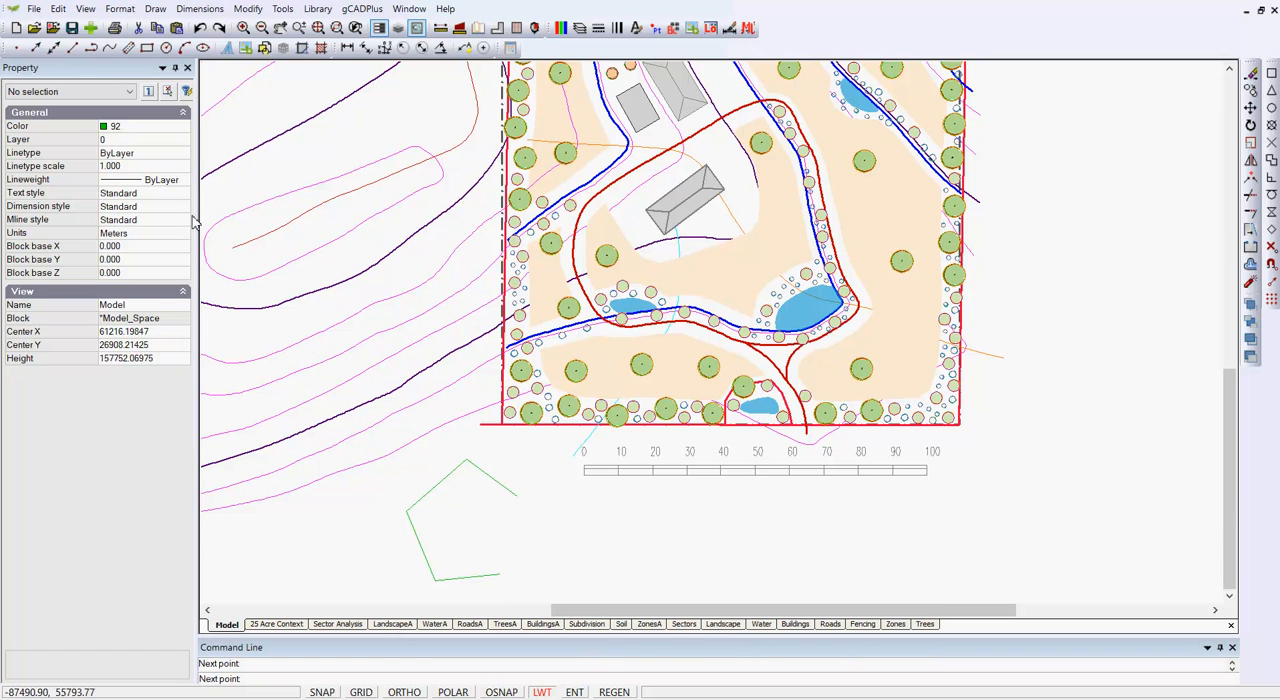
pyautogui.rightClick(534, 537)
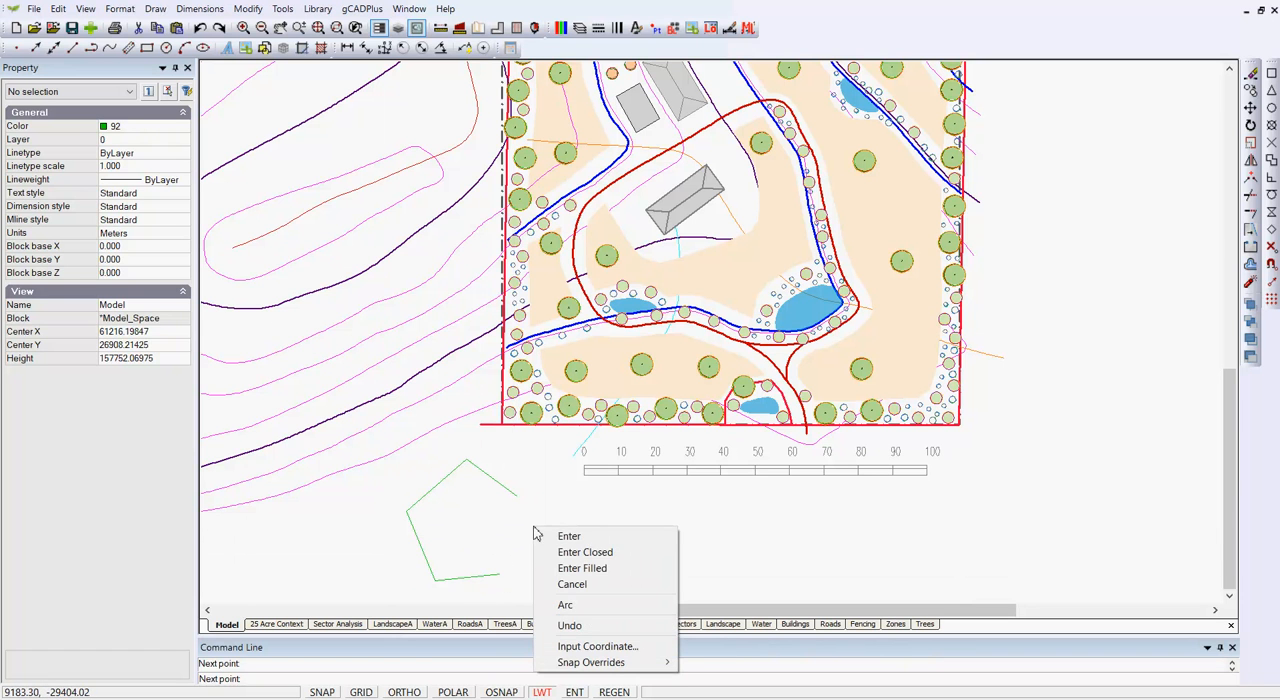
pyautogui.click(580, 550)
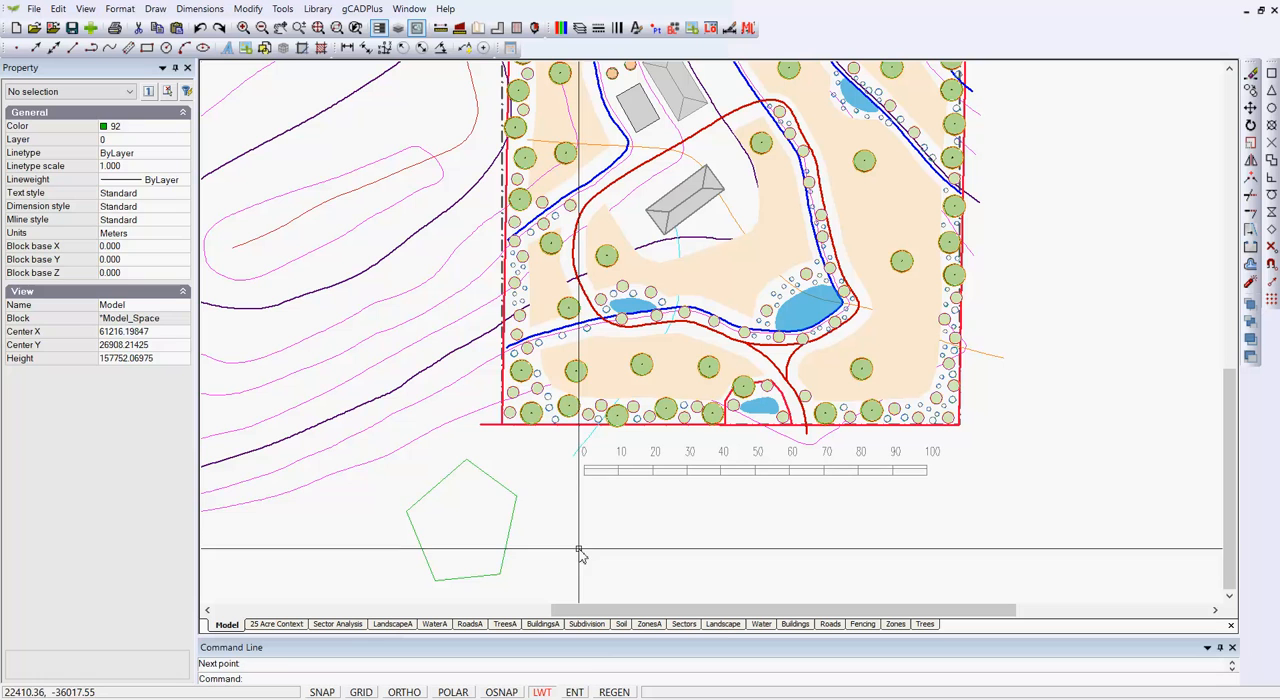
# - Make the new pentagon polyline filled and deselect it
pyautogui.click(504, 489)
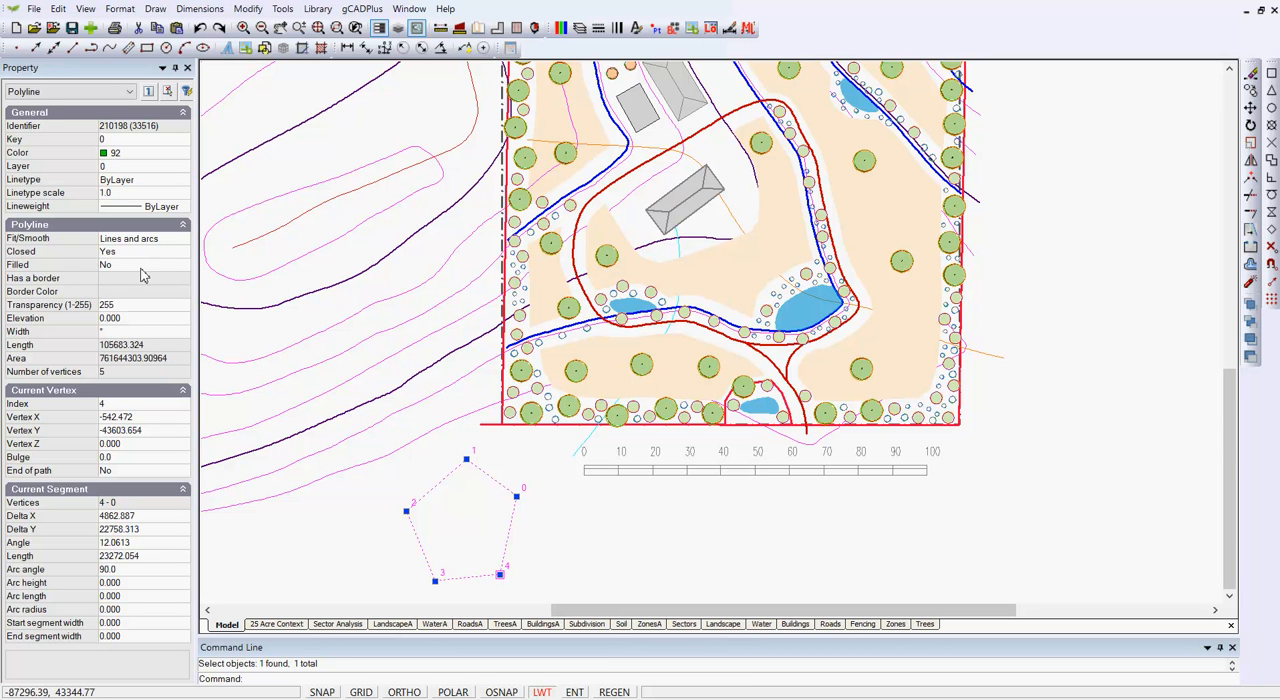
pyautogui.click(142, 266)
pyautogui.doubleClick(143, 266)
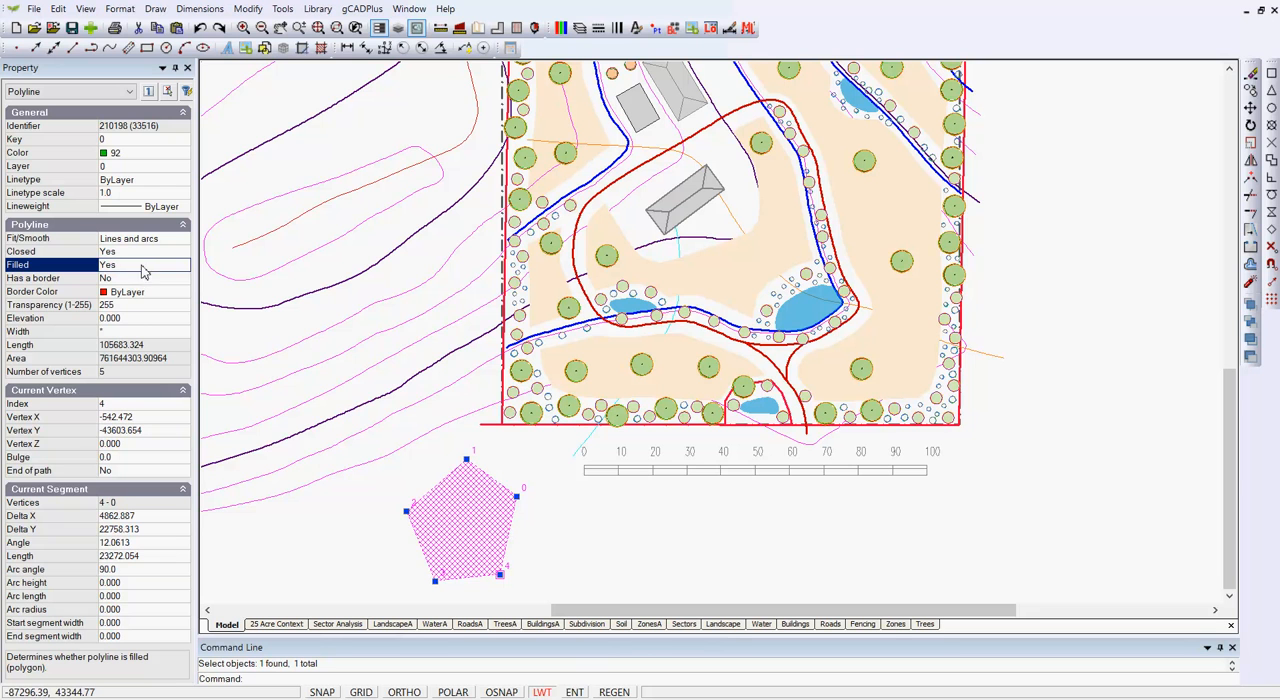
pyautogui.rightClick(321, 531)
pyautogui.click(390, 330)
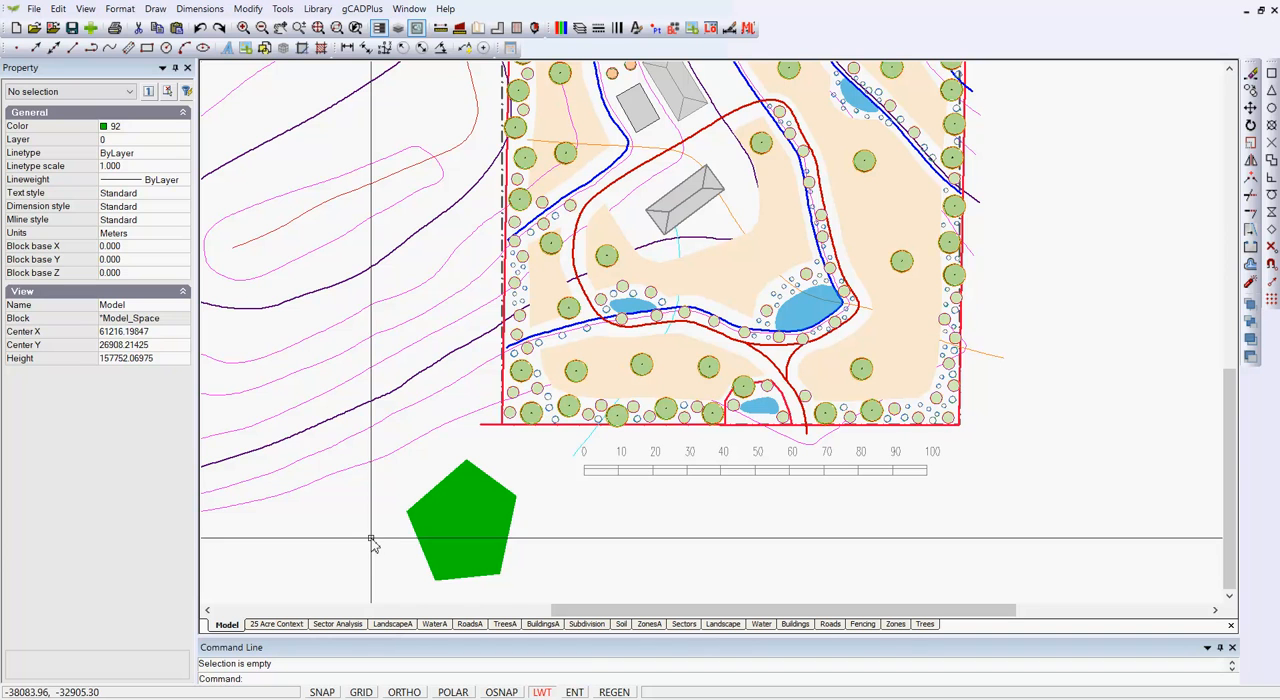
# - Set the filled pentagon's transparency to 150
pyautogui.click(425, 517)
pyautogui.click(139, 309)
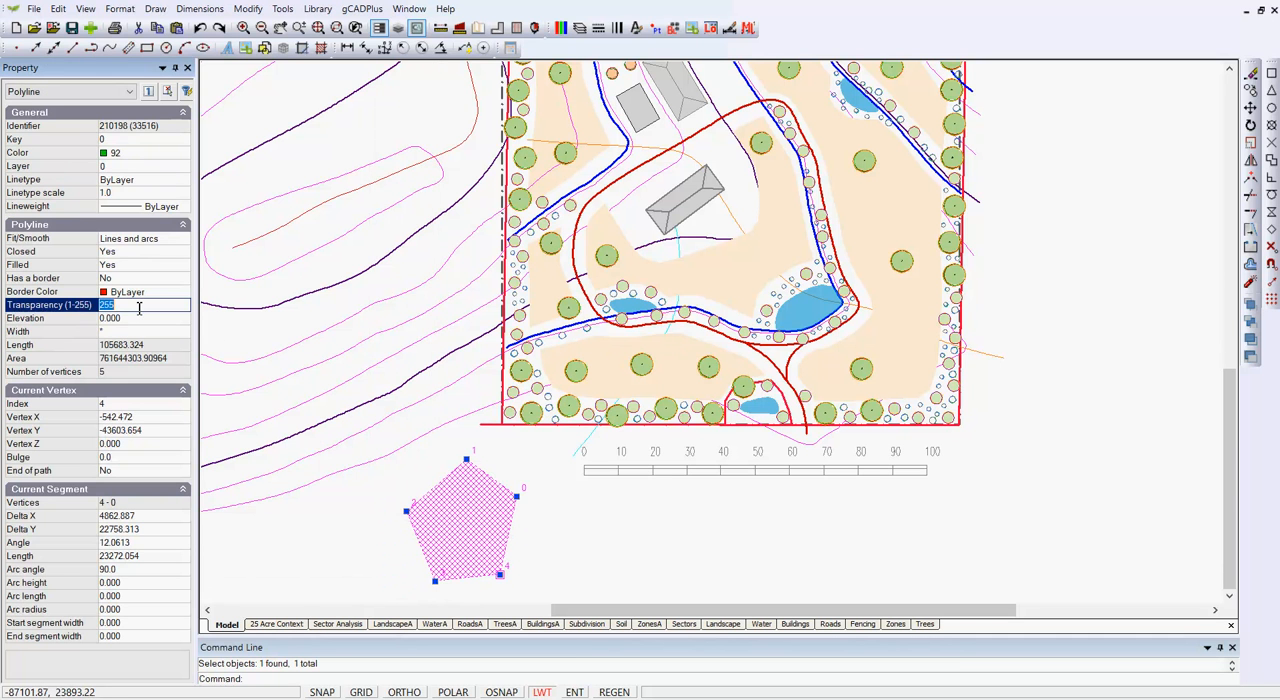
pyautogui.write('150')
pyautogui.click(344, 522)
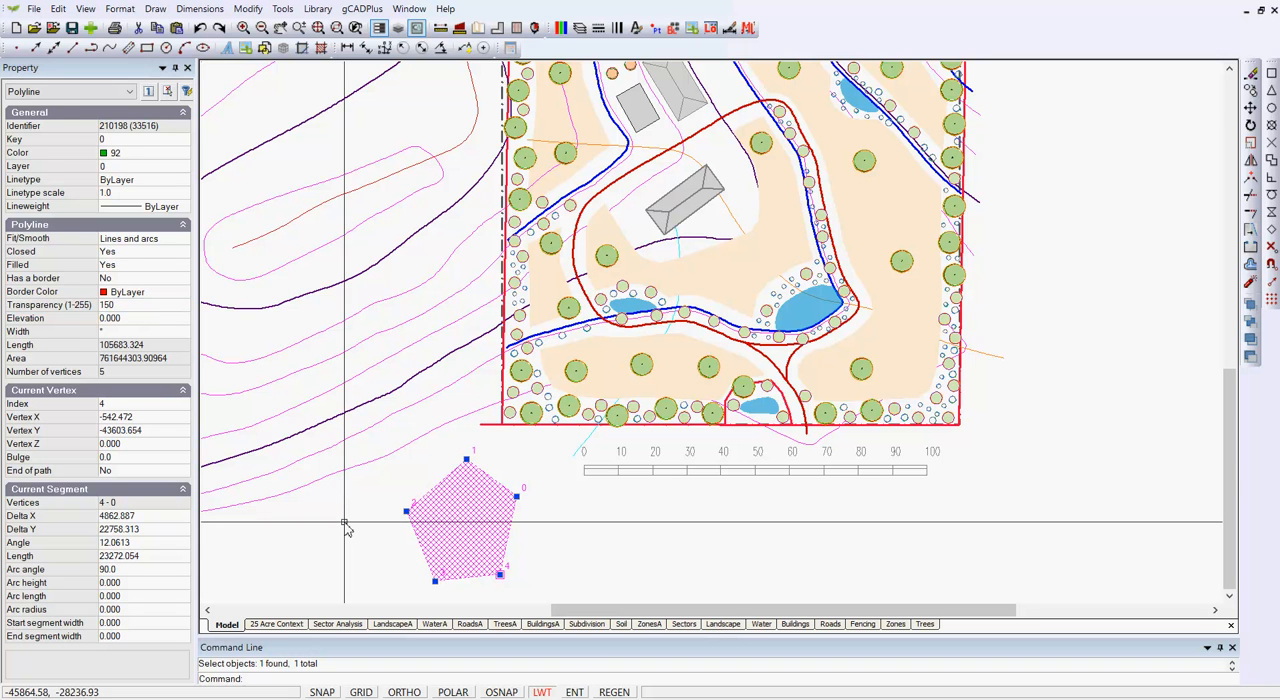
pyautogui.press('Escape')
# - Set the filled pentagon's transparency to 50
pyautogui.click(455, 540)
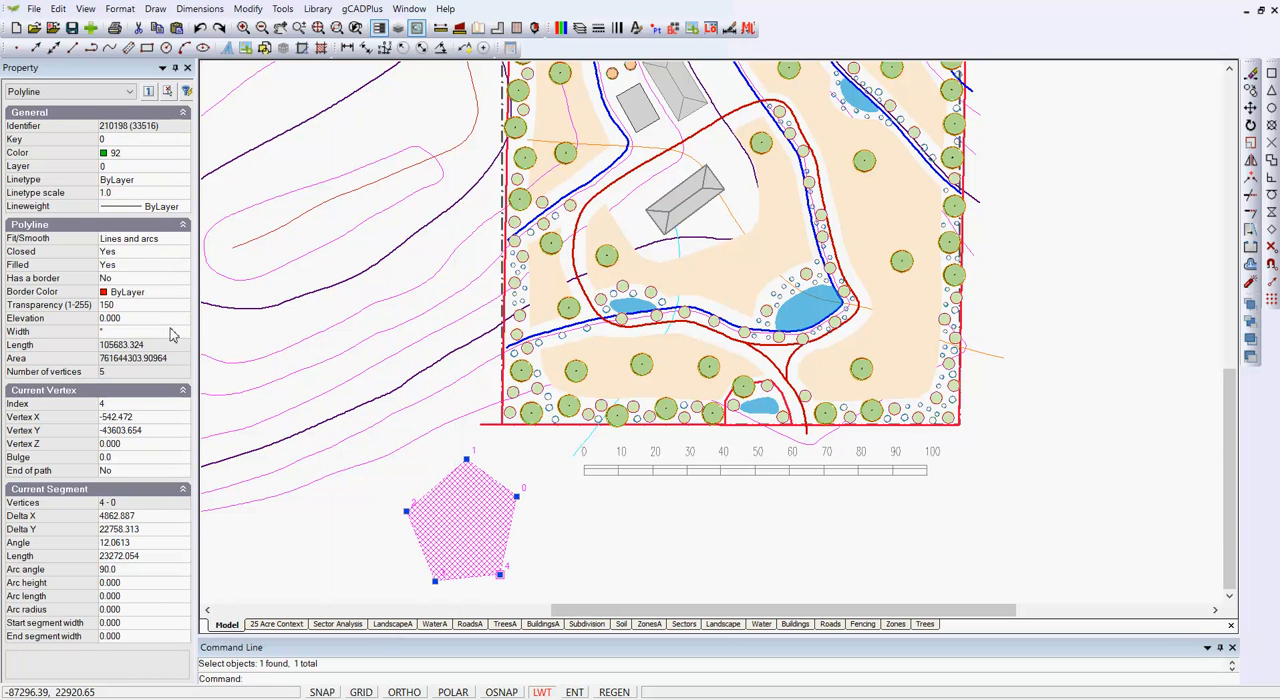
pyautogui.click(128, 306)
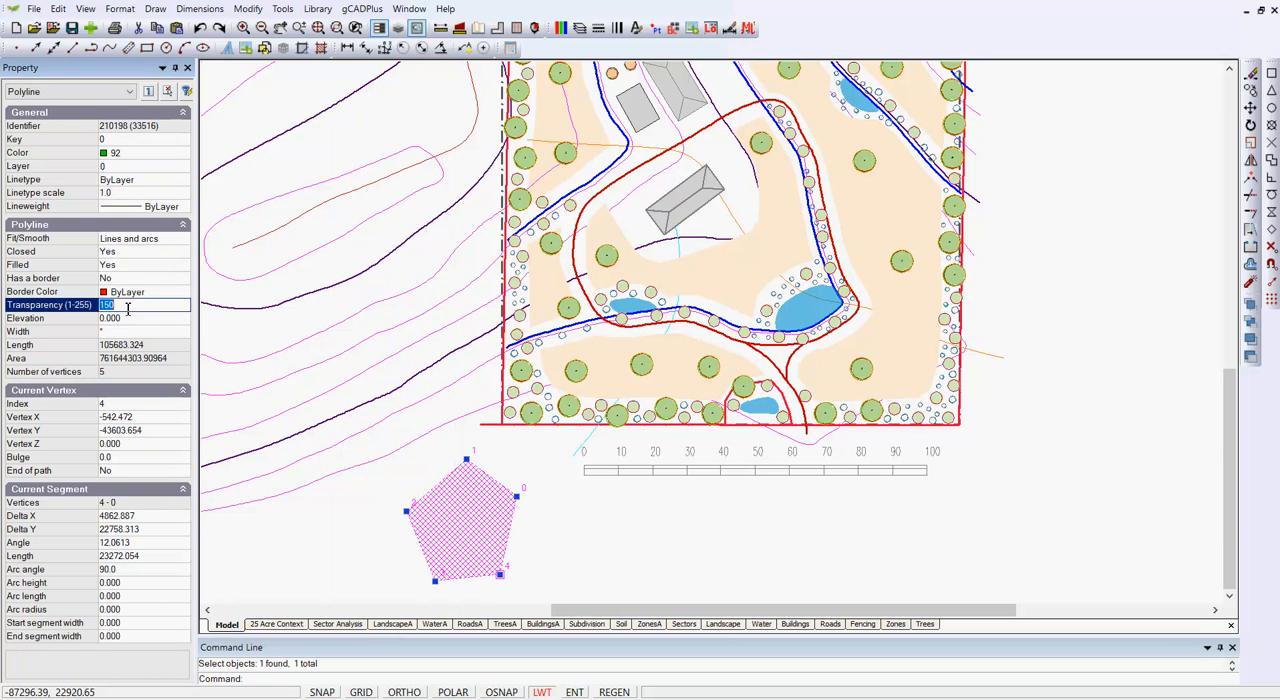
pyautogui.write('5')
pyautogui.press('Return')
pyautogui.press('Escape')
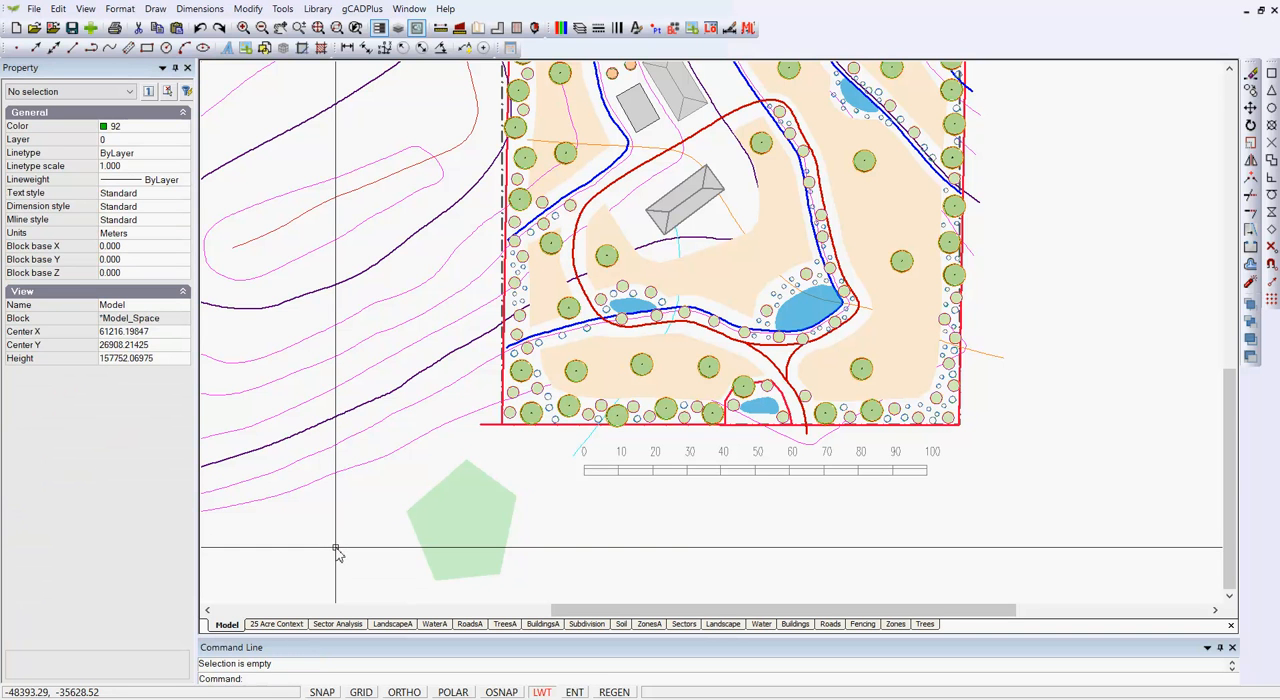
# - Enable a border on the filled pentagon and give the border a grey color
pyautogui.click(431, 563)
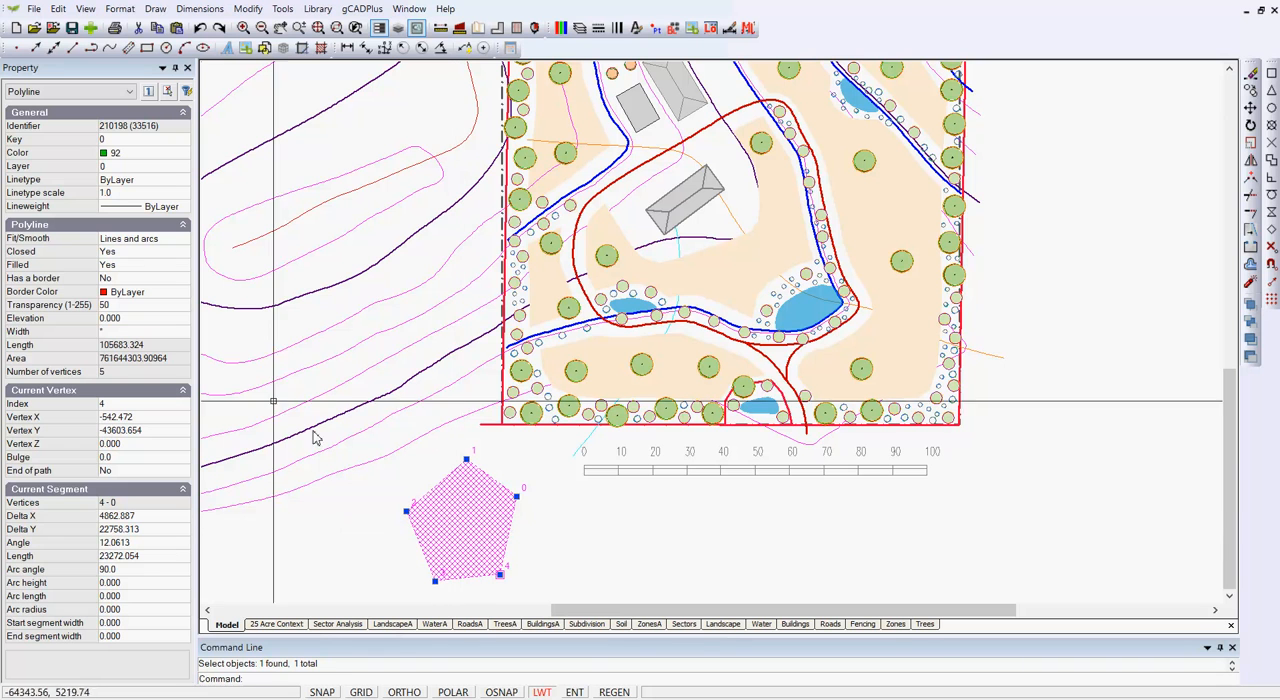
pyautogui.click(168, 280)
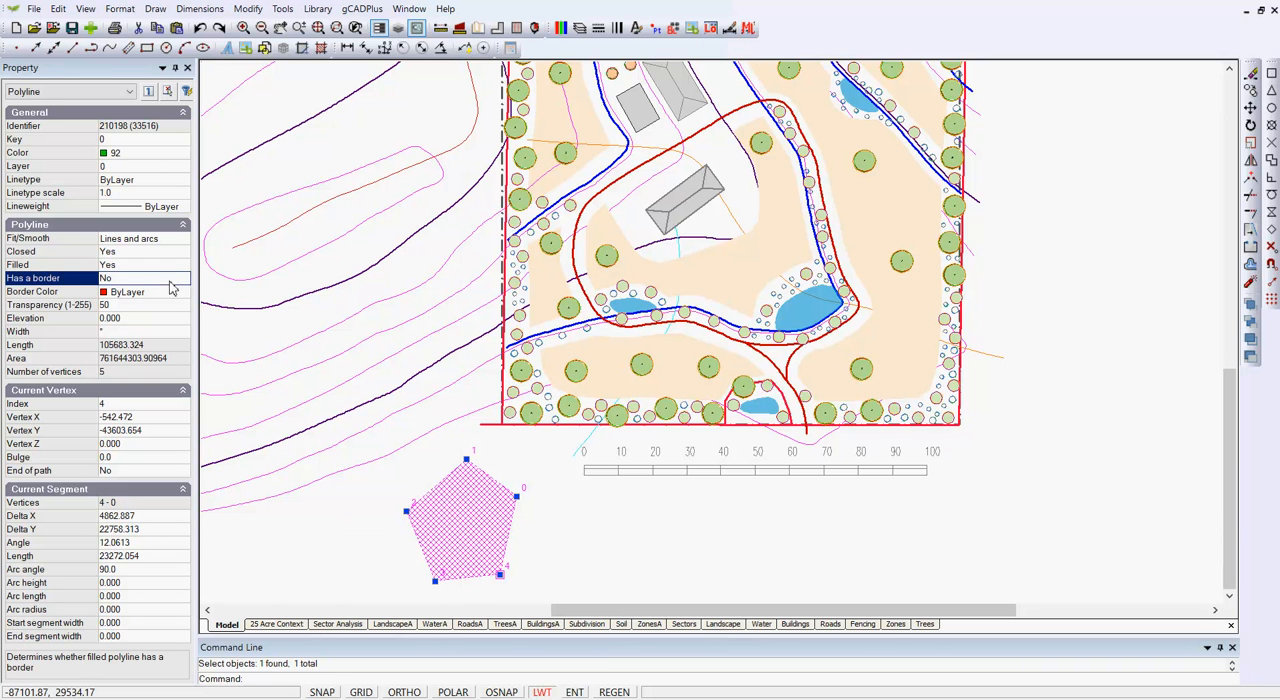
pyautogui.click(178, 281)
pyautogui.click(184, 294)
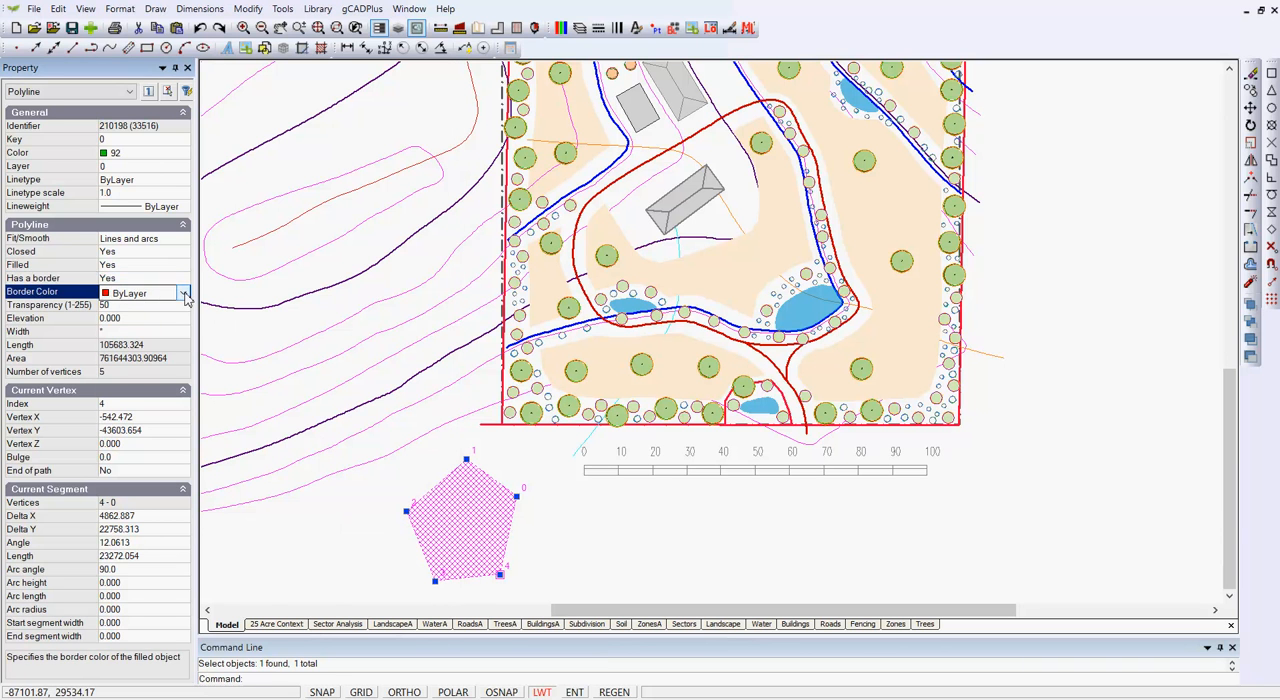
pyautogui.click(184, 293)
pyautogui.scroll(-2, 140, 560)
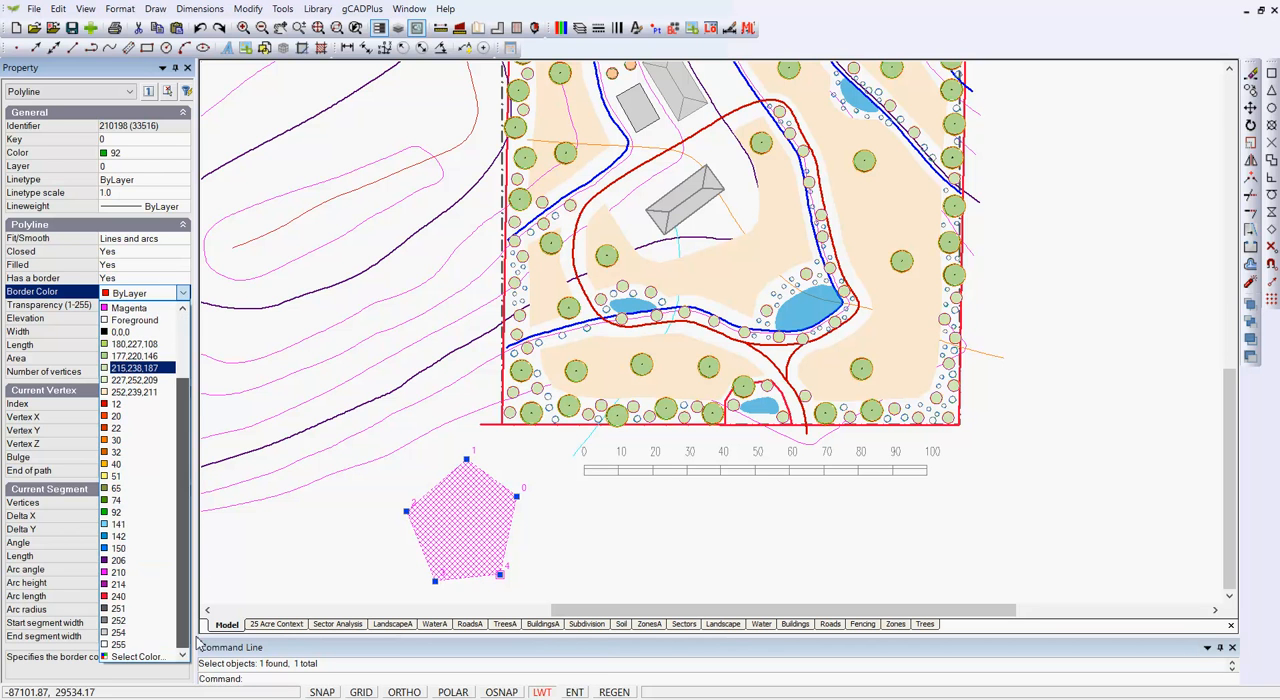
pyautogui.click(138, 632)
pyautogui.press('Escape')
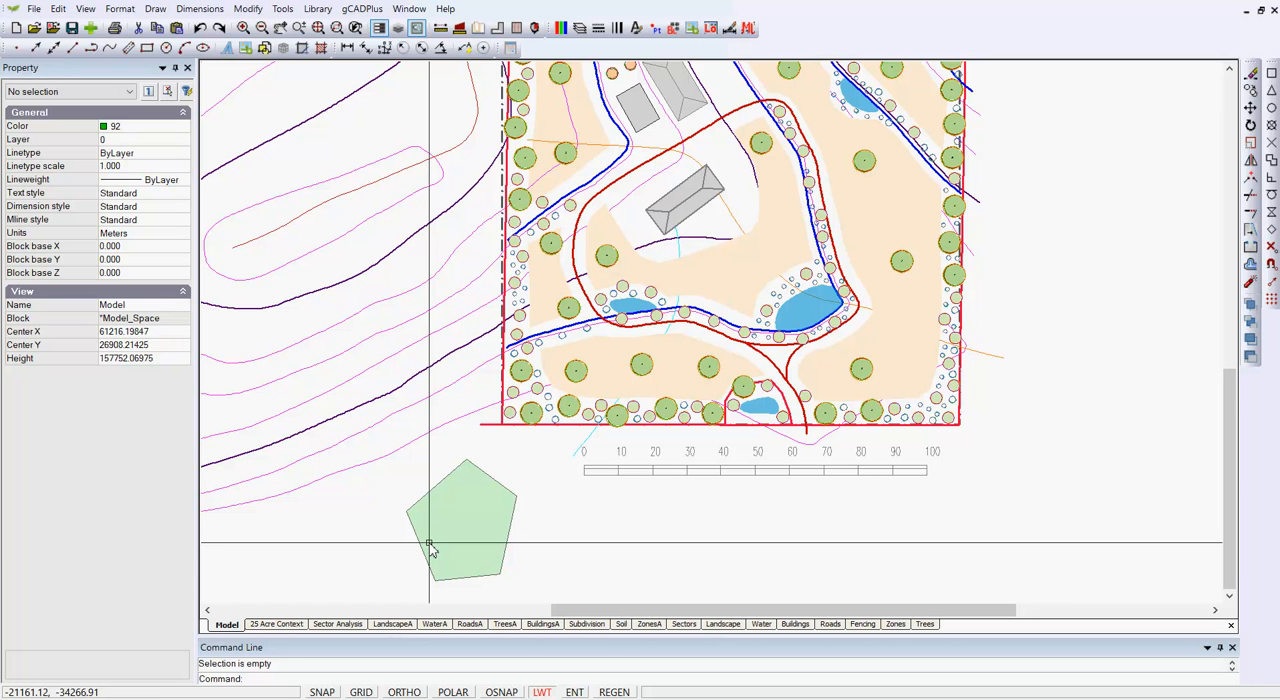
# - Select the filled beige zones one at a time to view their polyline properties
pyautogui.click(612, 357)
pyautogui.click(716, 282)
pyautogui.click(897, 352)
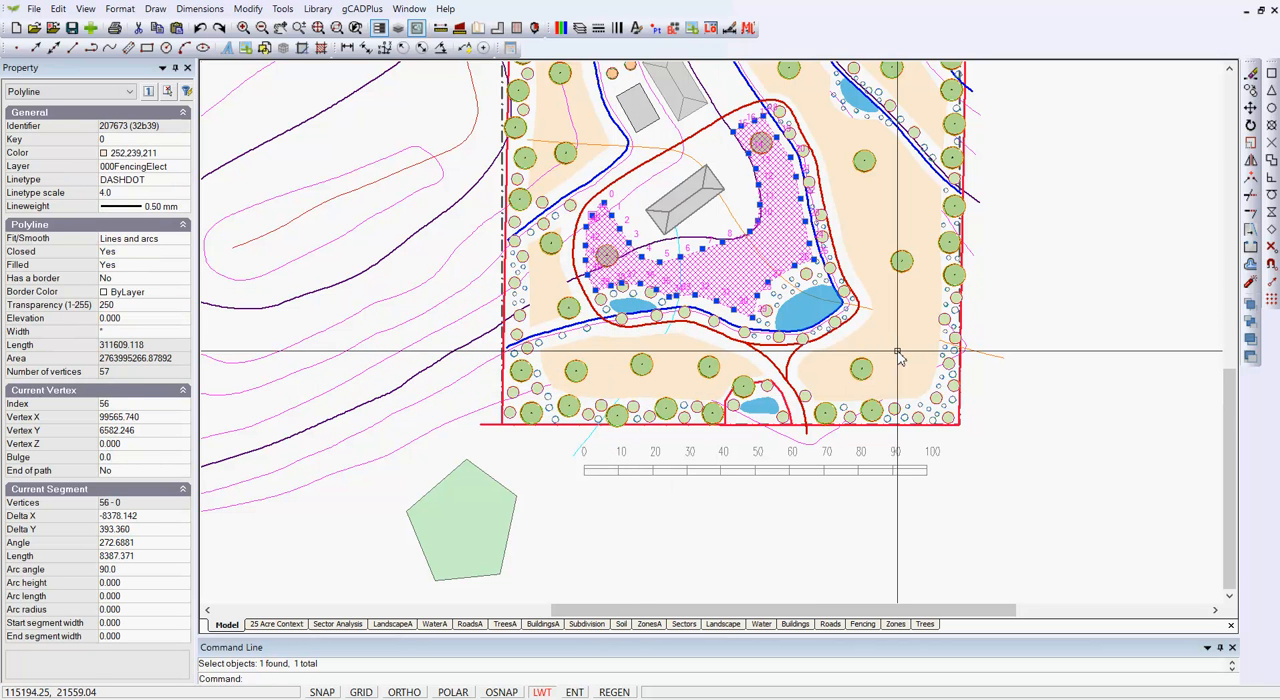
pyautogui.click(664, 378)
# - Turn off Shift-based selection and select the beige zones along the site's west, south and east sides together
pyautogui.click(516, 284)
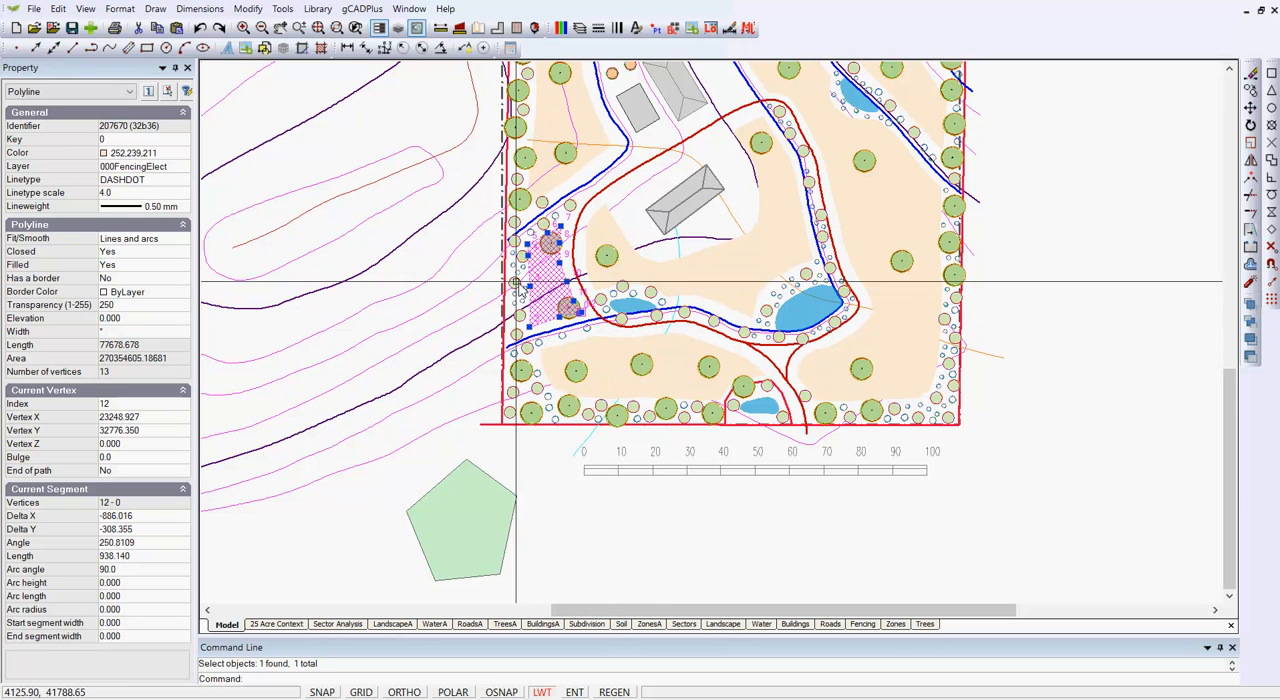
pyautogui.click(150, 94)
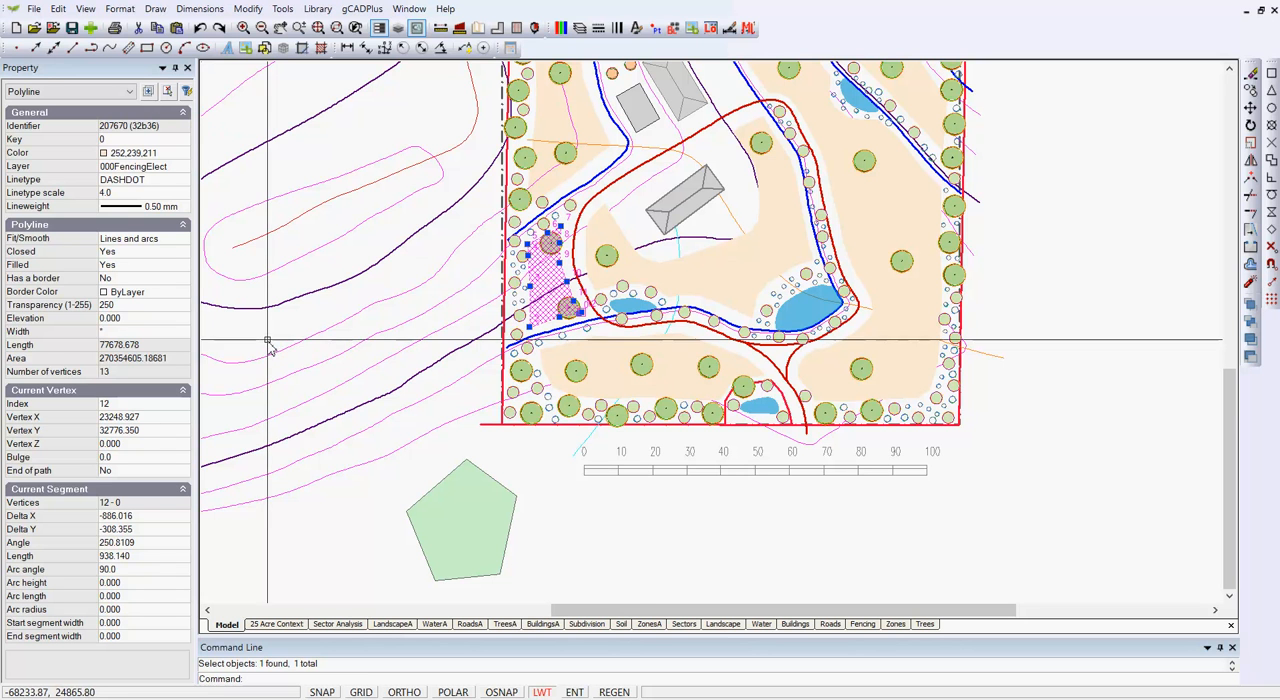
pyautogui.click(685, 378)
pyautogui.click(885, 335)
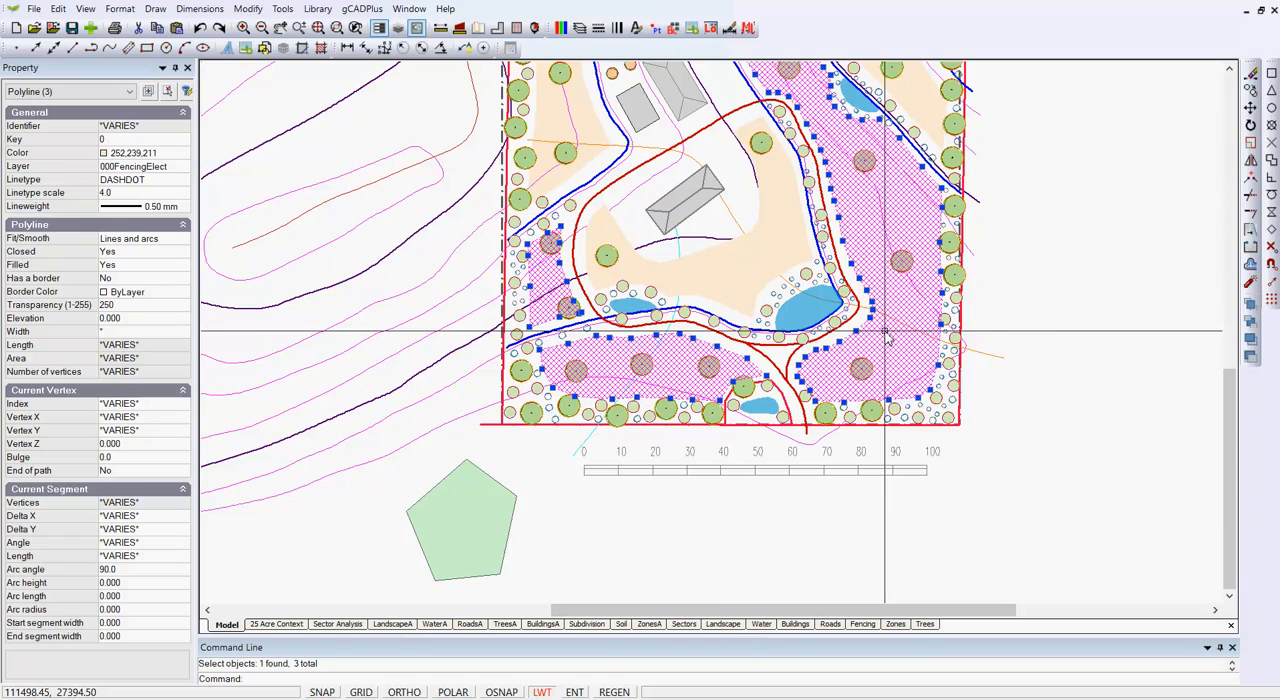
# - Set the fit/smooth type of the beige zone along the site's south edge to Quadratic B-spline
pyautogui.scroll(5, 495, 418)
pyautogui.press('Escape')
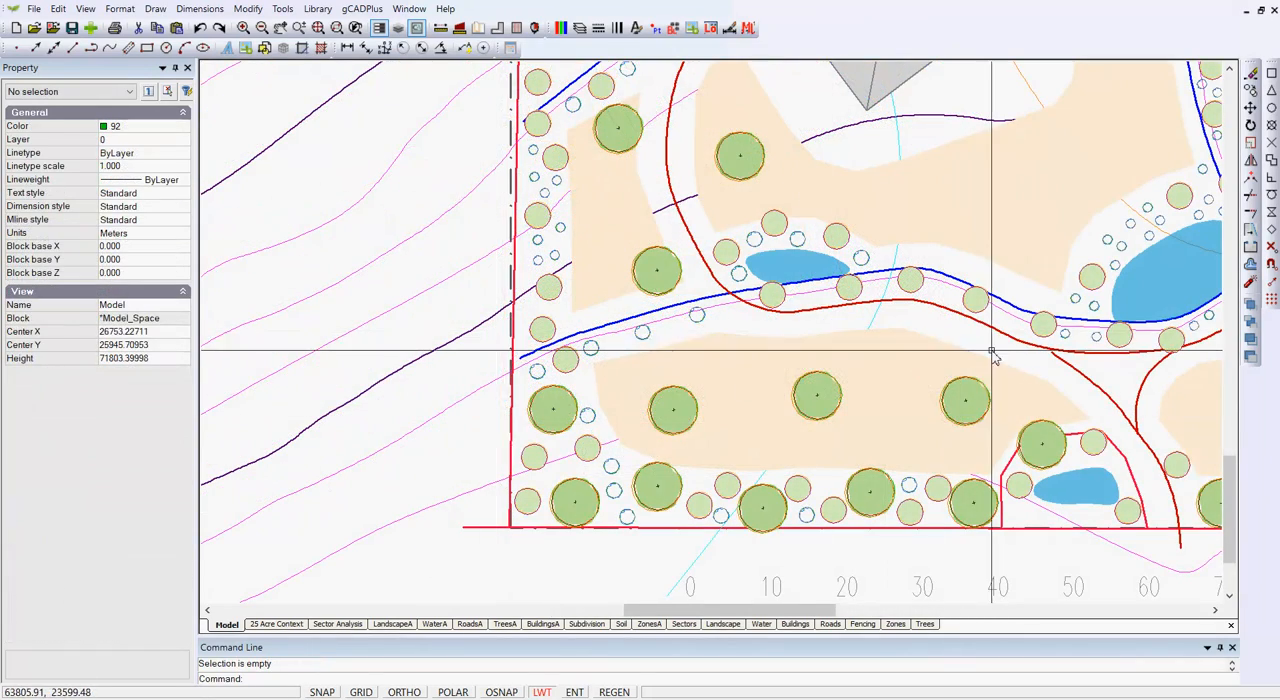
pyautogui.scroll(1, 980, 348)
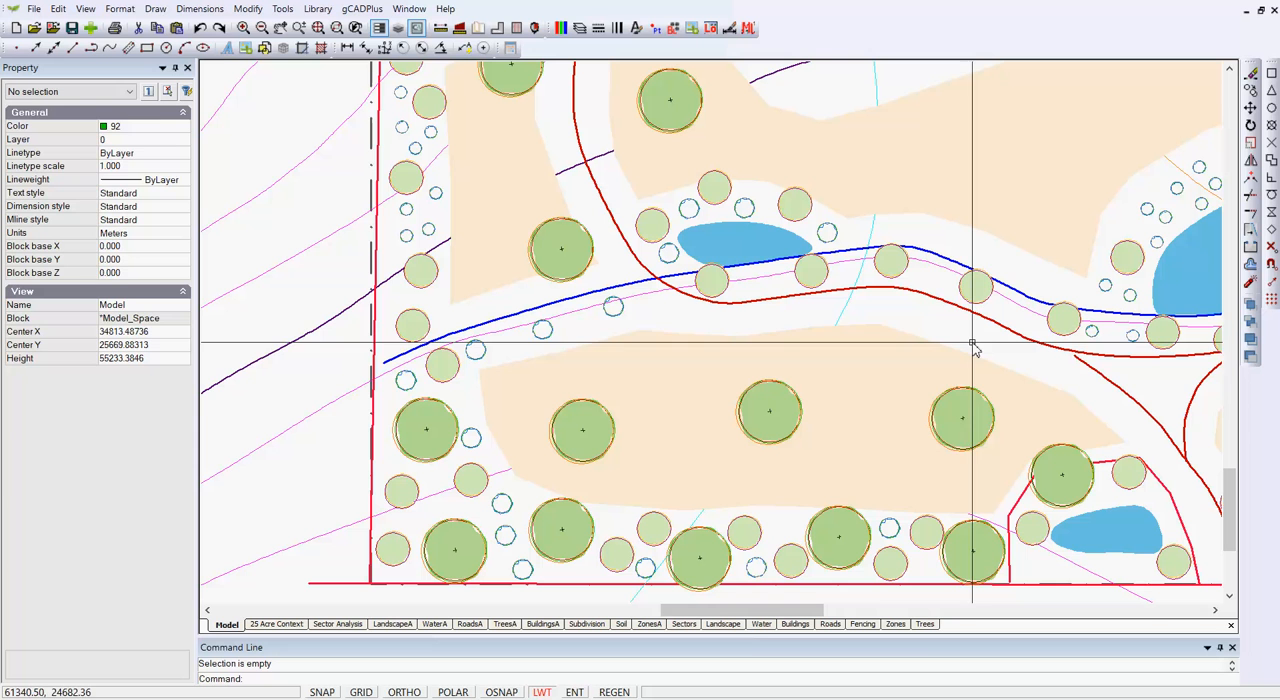
pyautogui.click(896, 400)
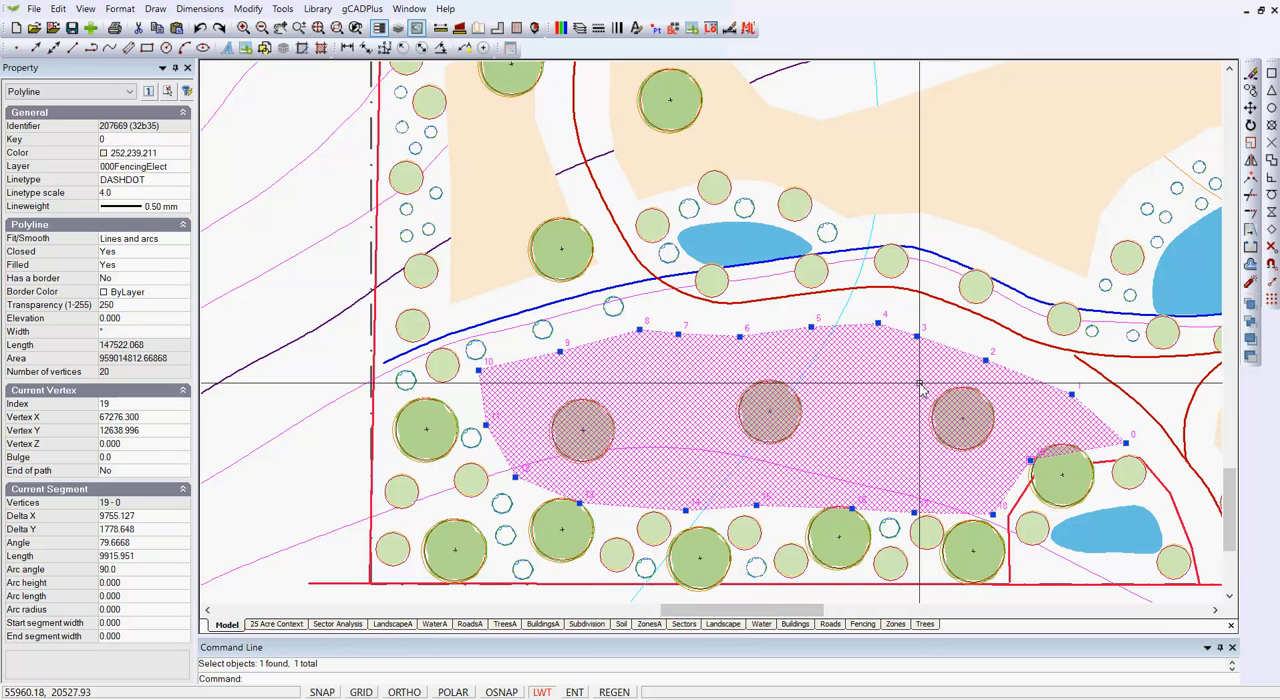
pyautogui.click(183, 244)
pyautogui.click(183, 240)
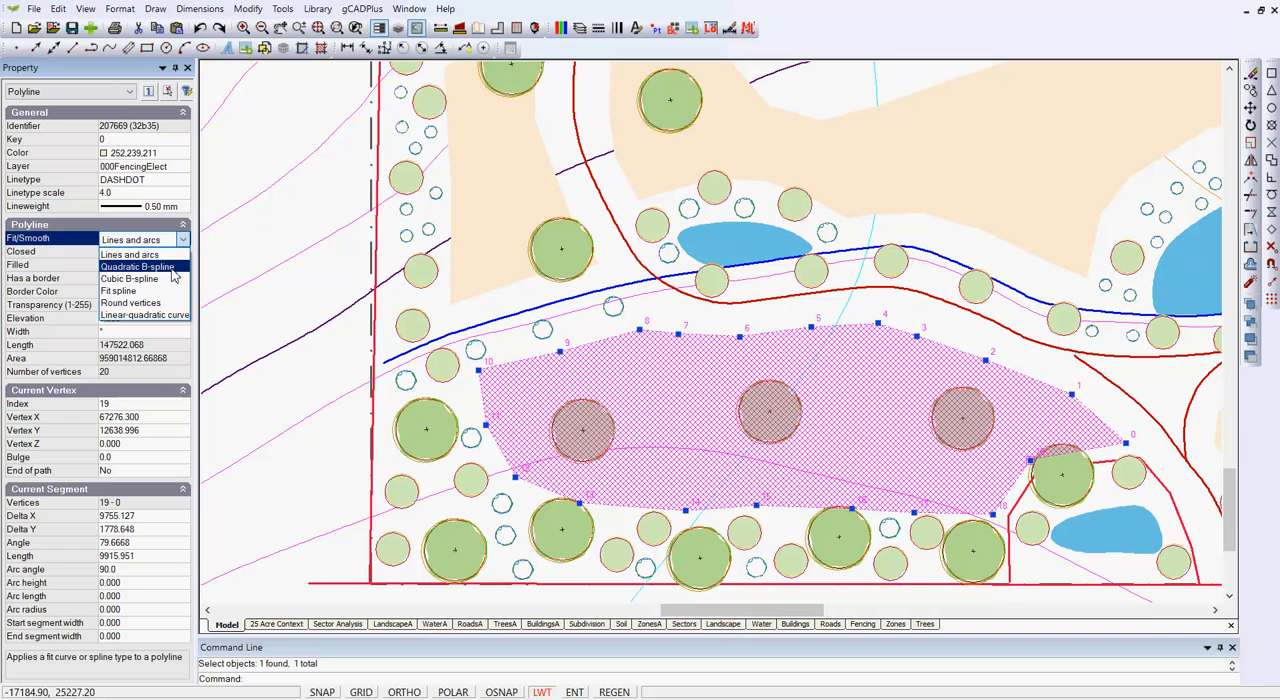
pyautogui.click(138, 267)
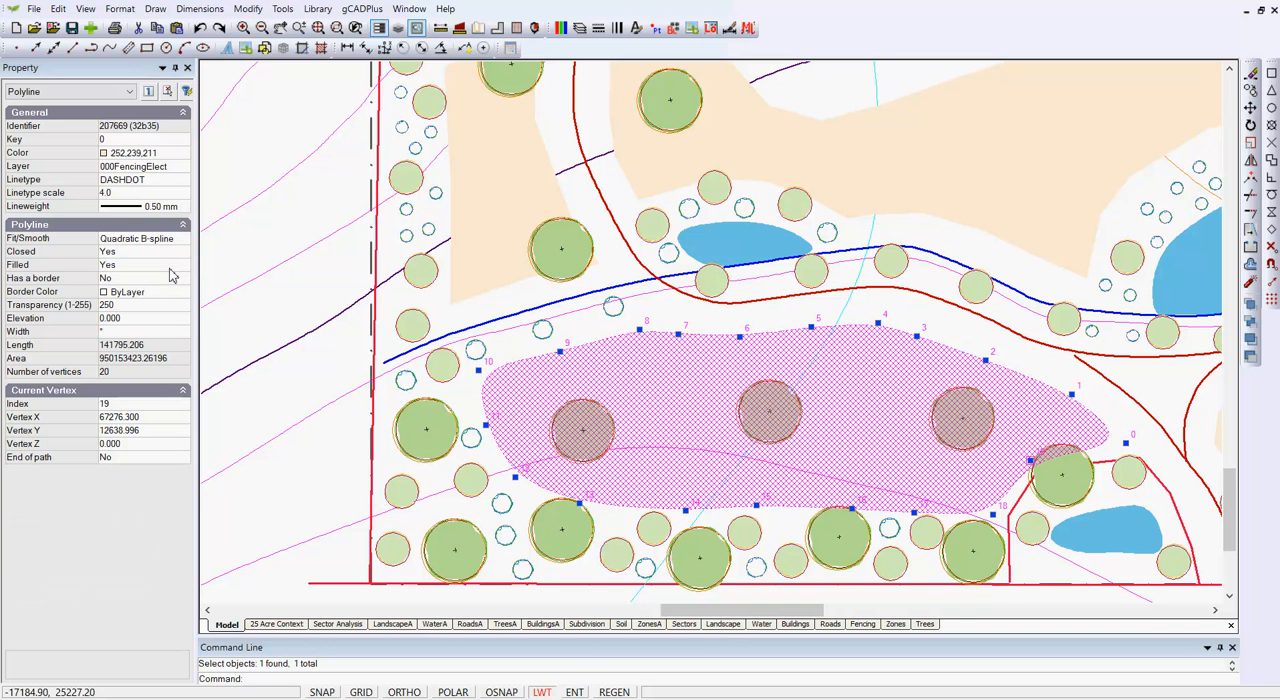
# - Return the south beige zone's fit/smooth type to Lines and arcs and clear the selection
pyautogui.click(187, 246)
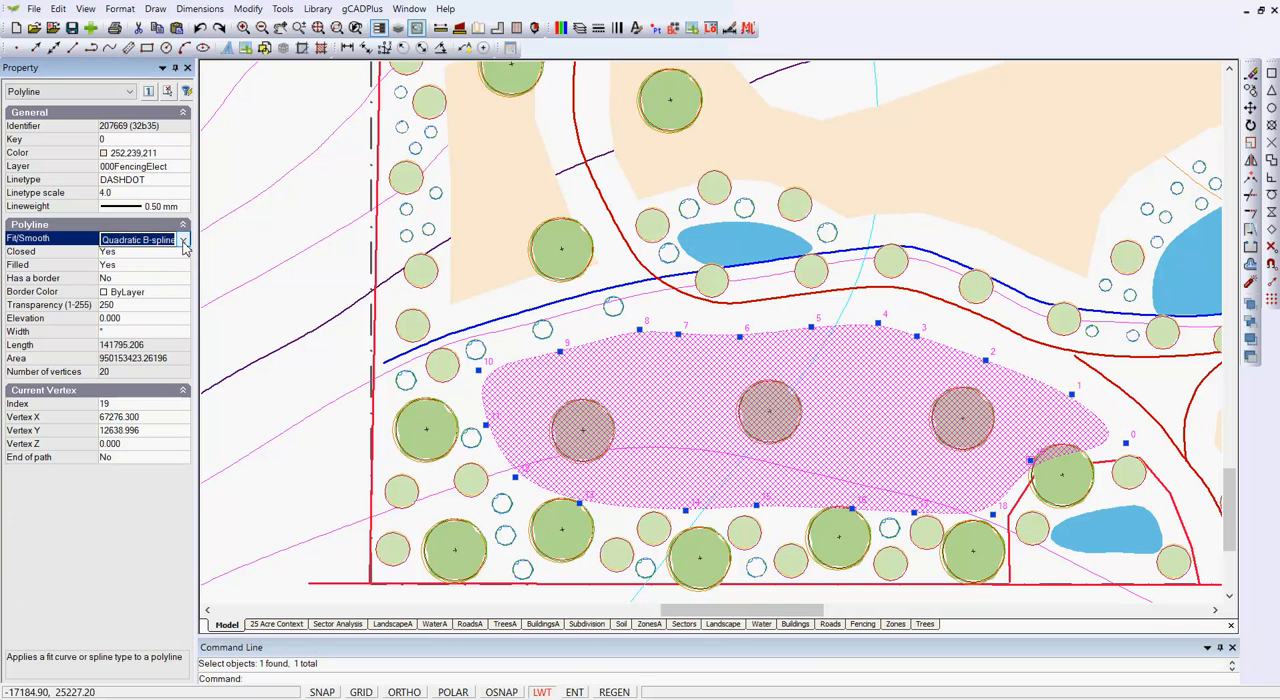
pyautogui.click(184, 246)
pyautogui.click(166, 258)
pyautogui.press('Delete')
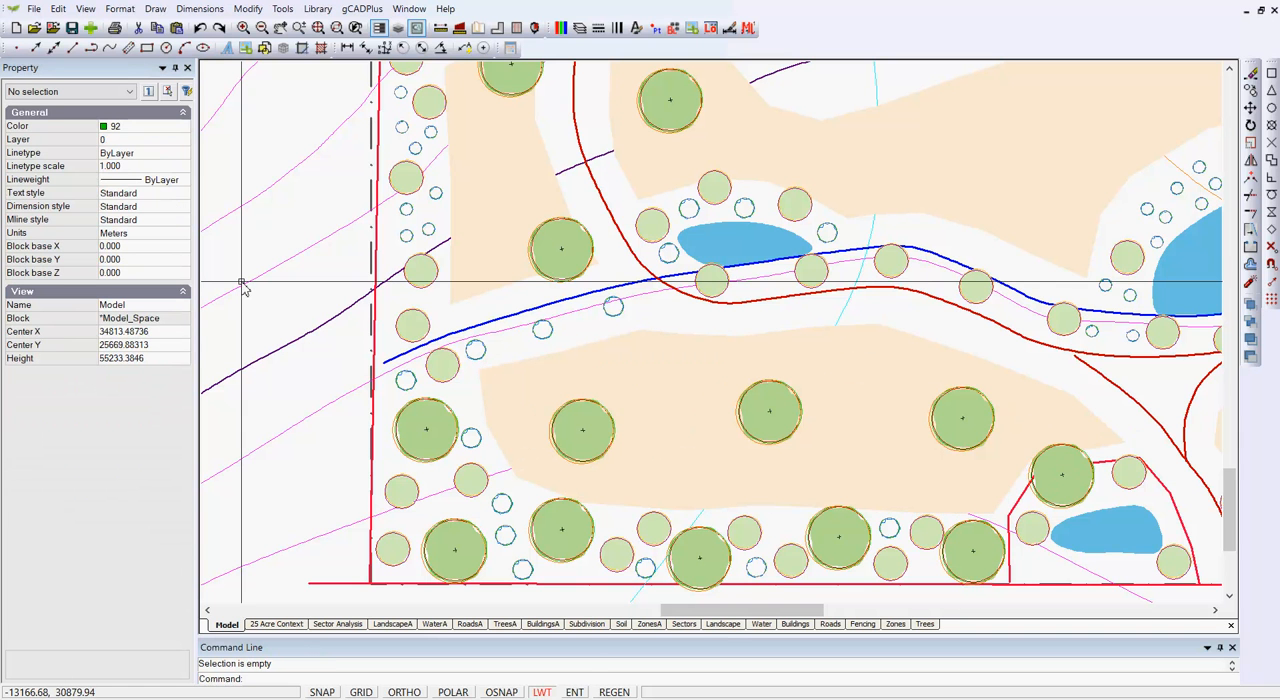
pyautogui.hotkey('ctrl', 'z')
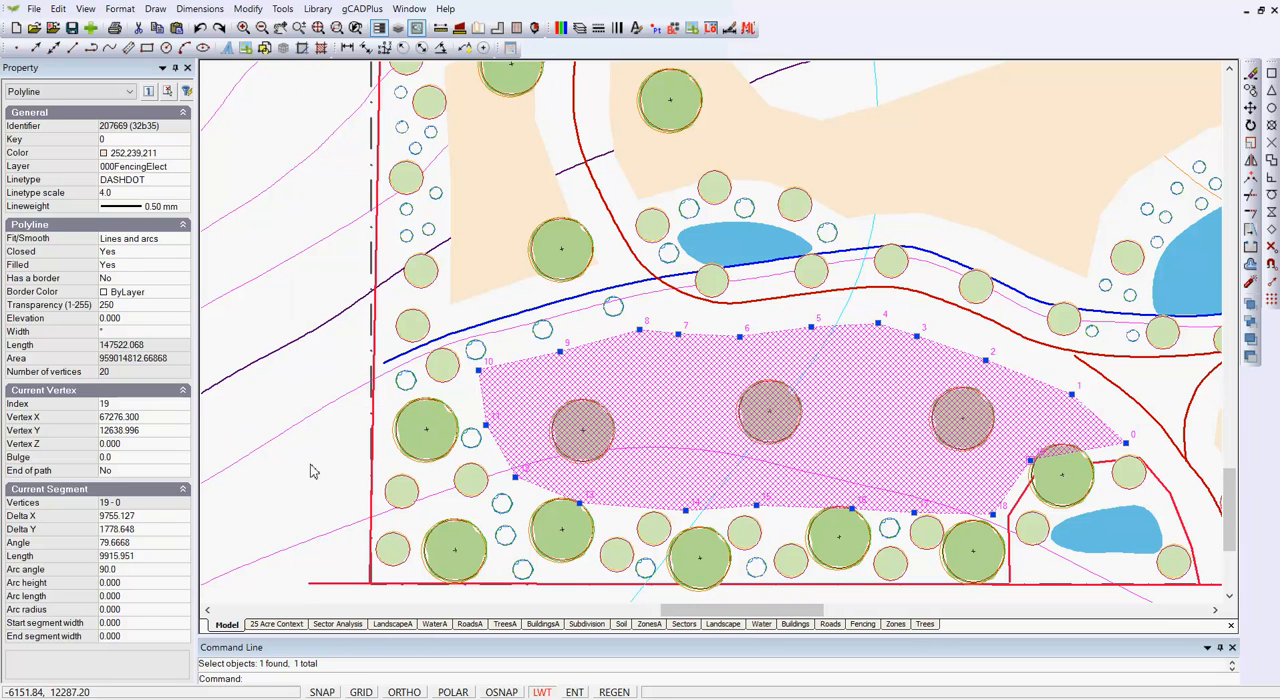
pyautogui.press('Delete')
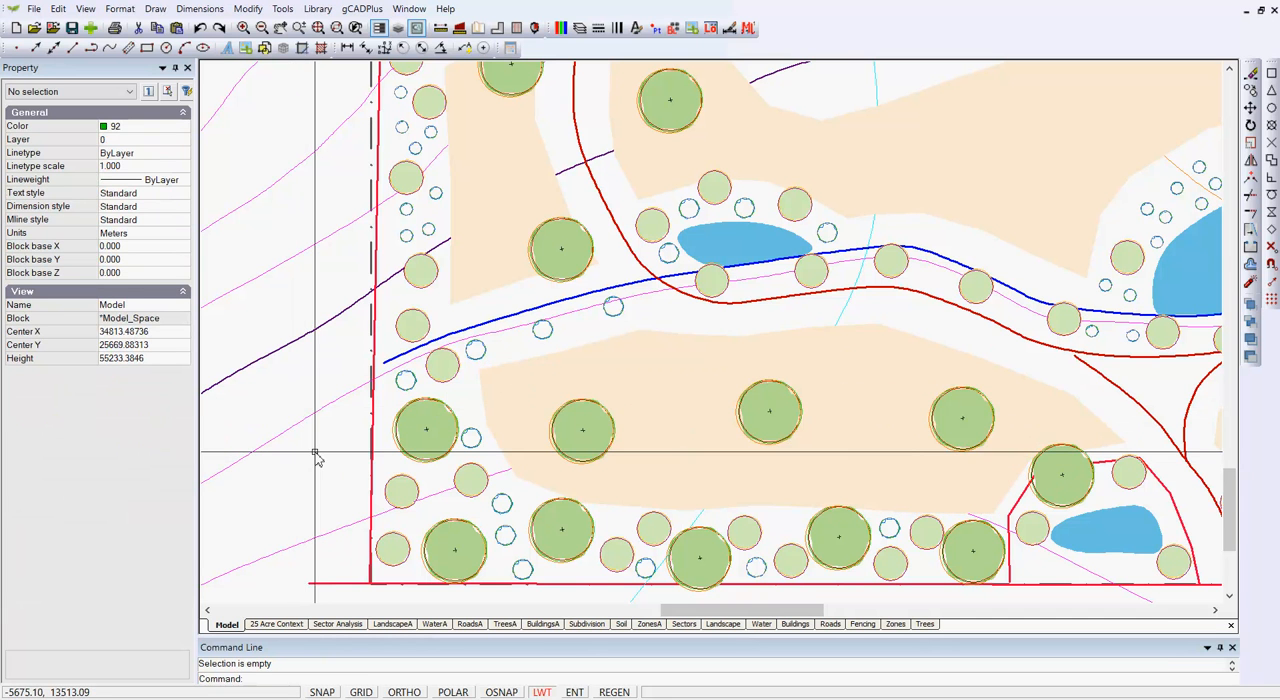
# - Select the closed red loop road around the central building to view its smoothing, closure and vertices
pyautogui.click(886, 291)
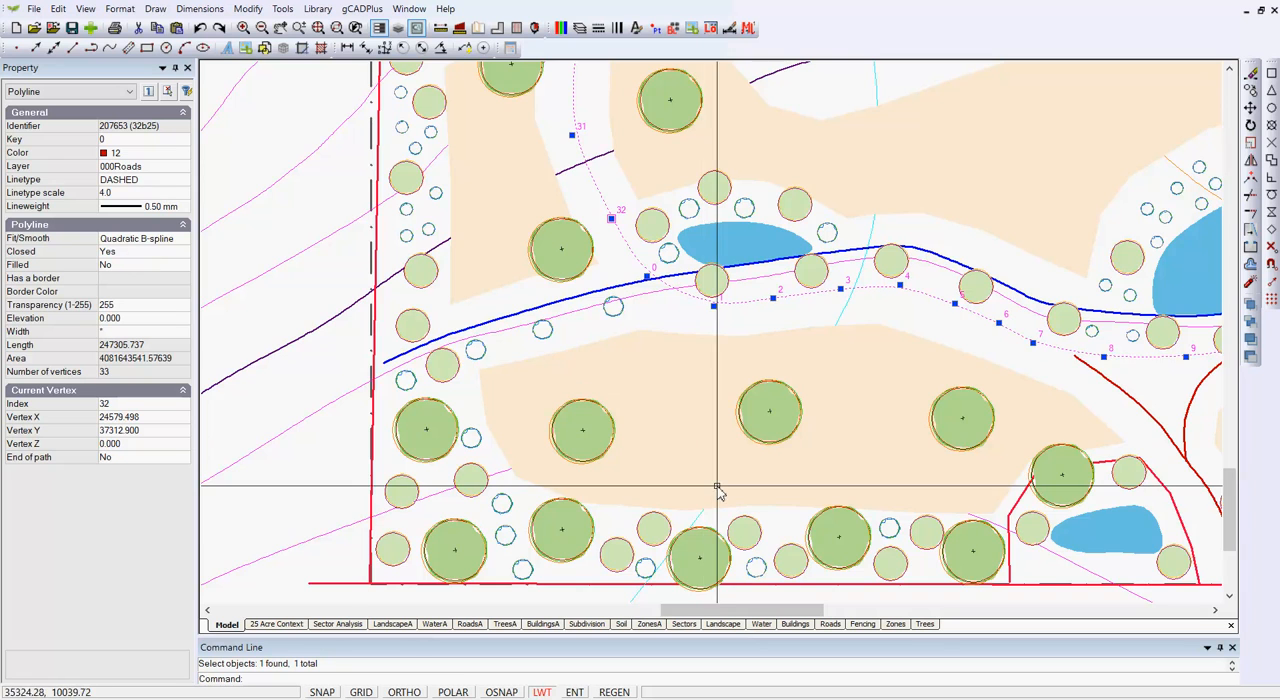
pyautogui.scroll(-4, 712, 432)
pyautogui.scroll(-1, 712, 432)
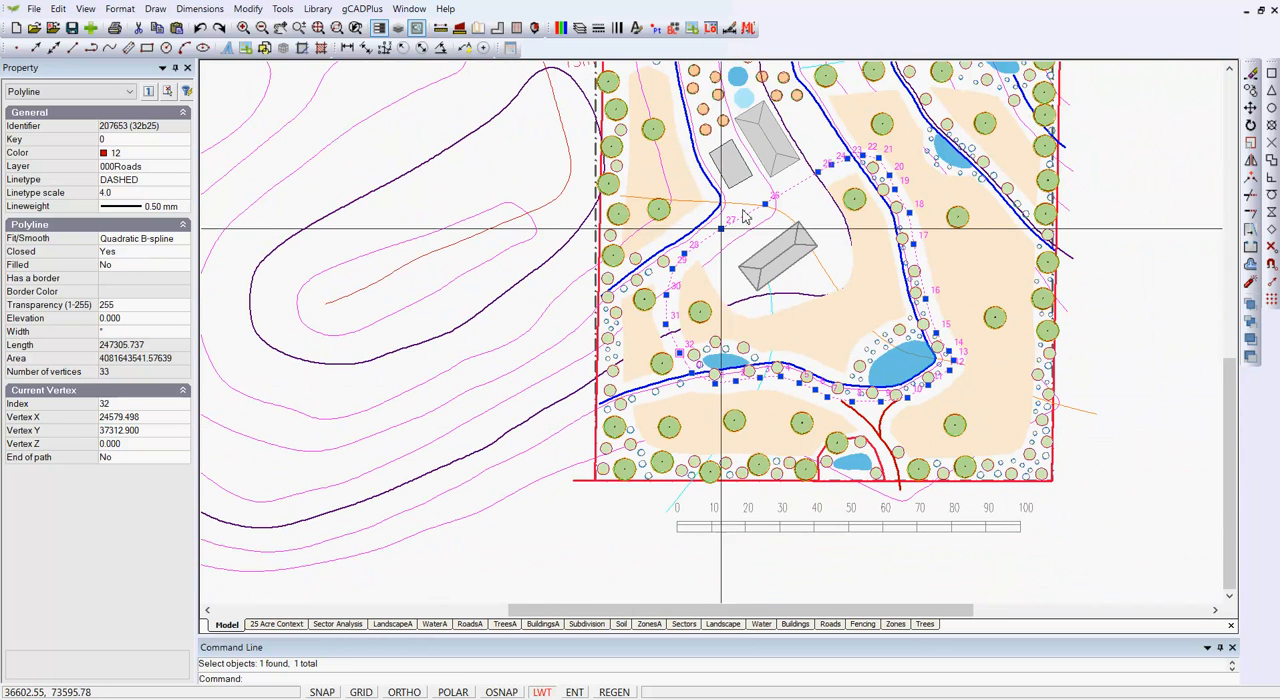
pyautogui.scroll(3, 786, 280)
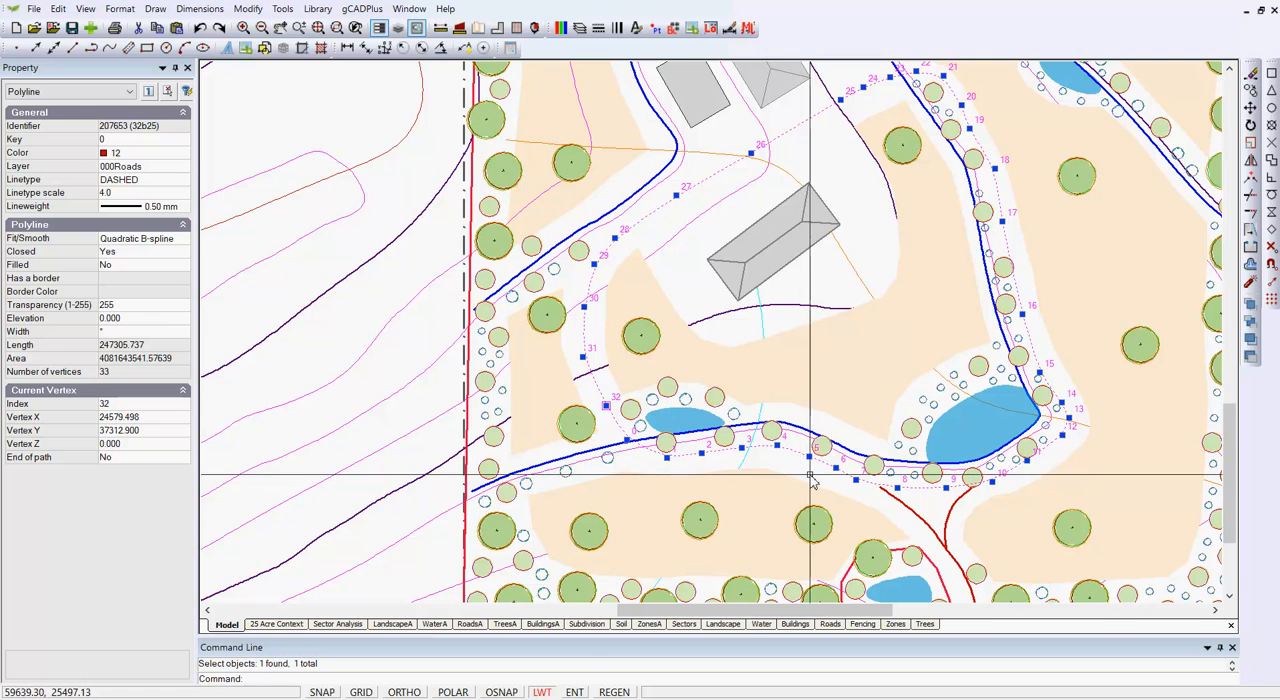
pyautogui.scroll(3, 817, 481)
pyautogui.press('Escape')
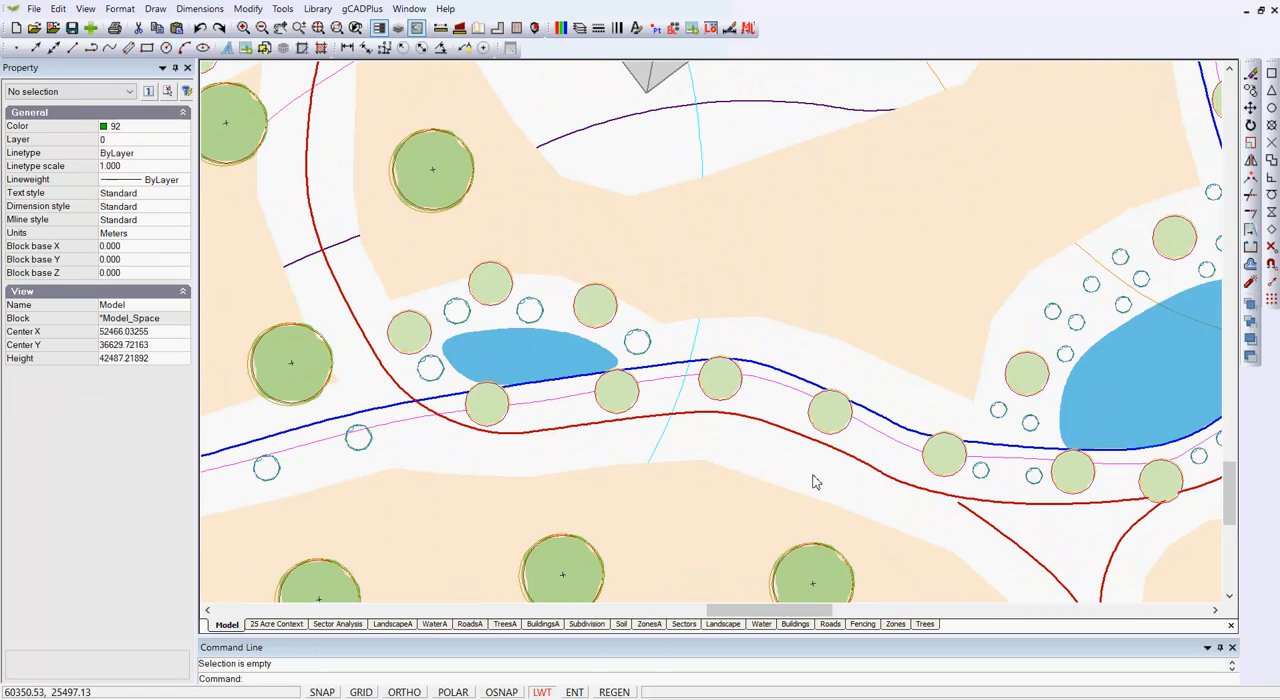
# - Select the diagonal red branch road and inspect its end vertex near the loop road
pyautogui.moveTo(971, 560)
pyautogui.mouseDown(button='middle')
pyautogui.moveTo(971, 531)
pyautogui.moveTo(749, 363)
pyautogui.moveTo(786, 434)
pyautogui.moveTo(855, 457)
pyautogui.mouseUp(button='middle')
pyautogui.scroll(1, 855, 457)
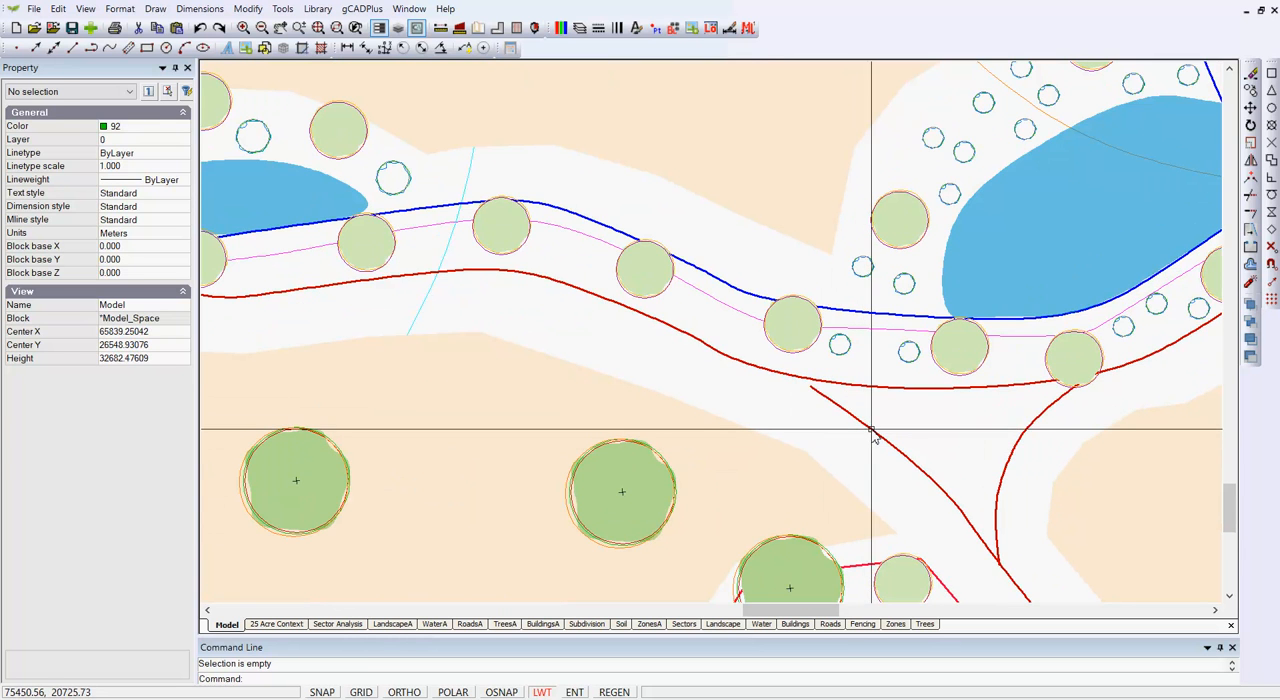
pyautogui.click(866, 433)
pyautogui.scroll(4, 788, 396)
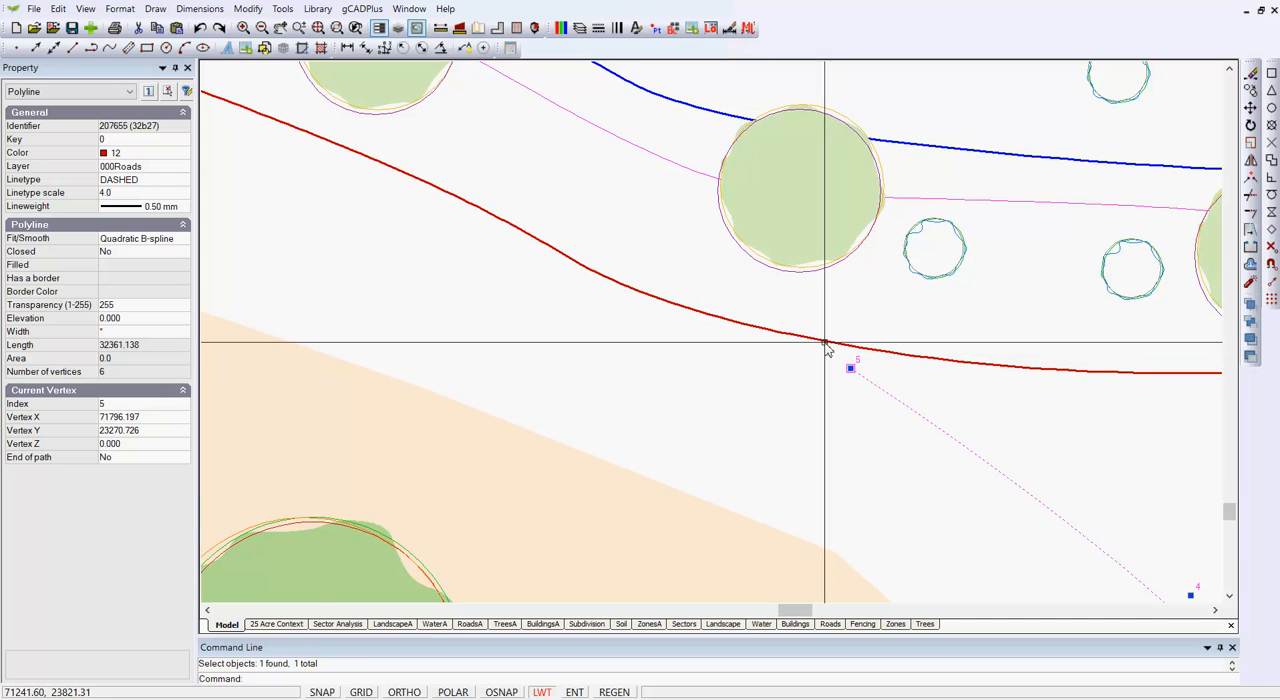
pyautogui.scroll(-4, 818, 367)
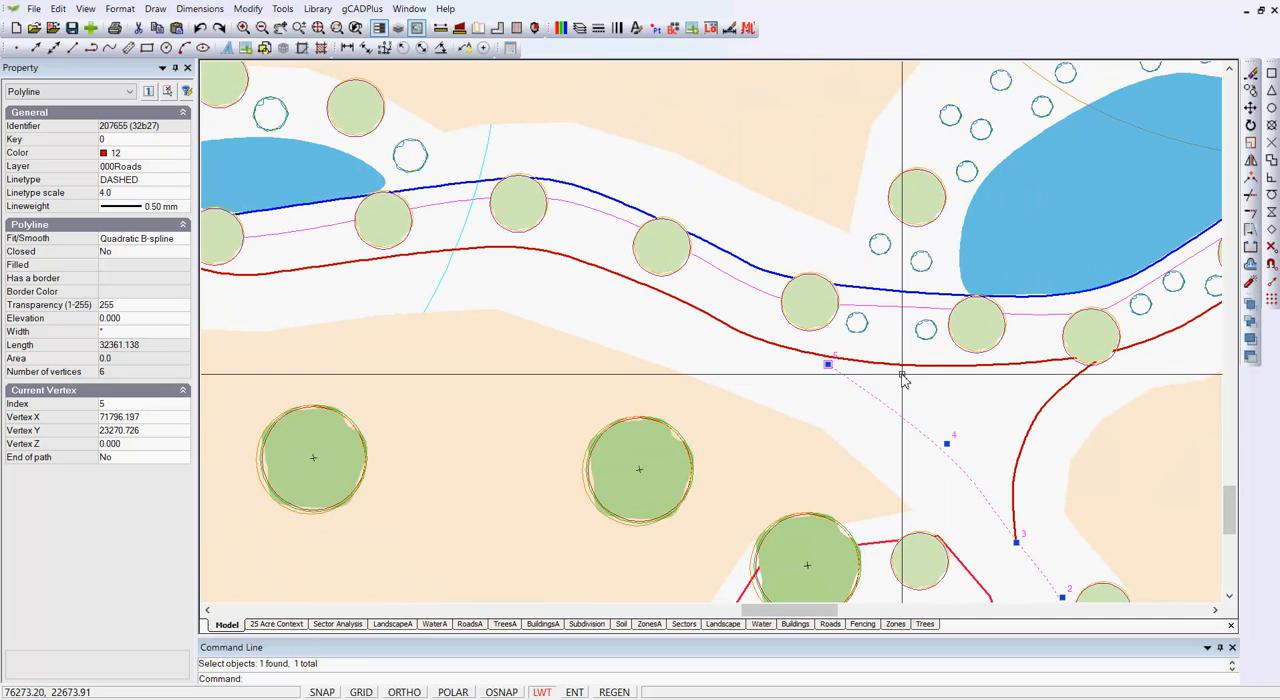
pyautogui.press('Escape')
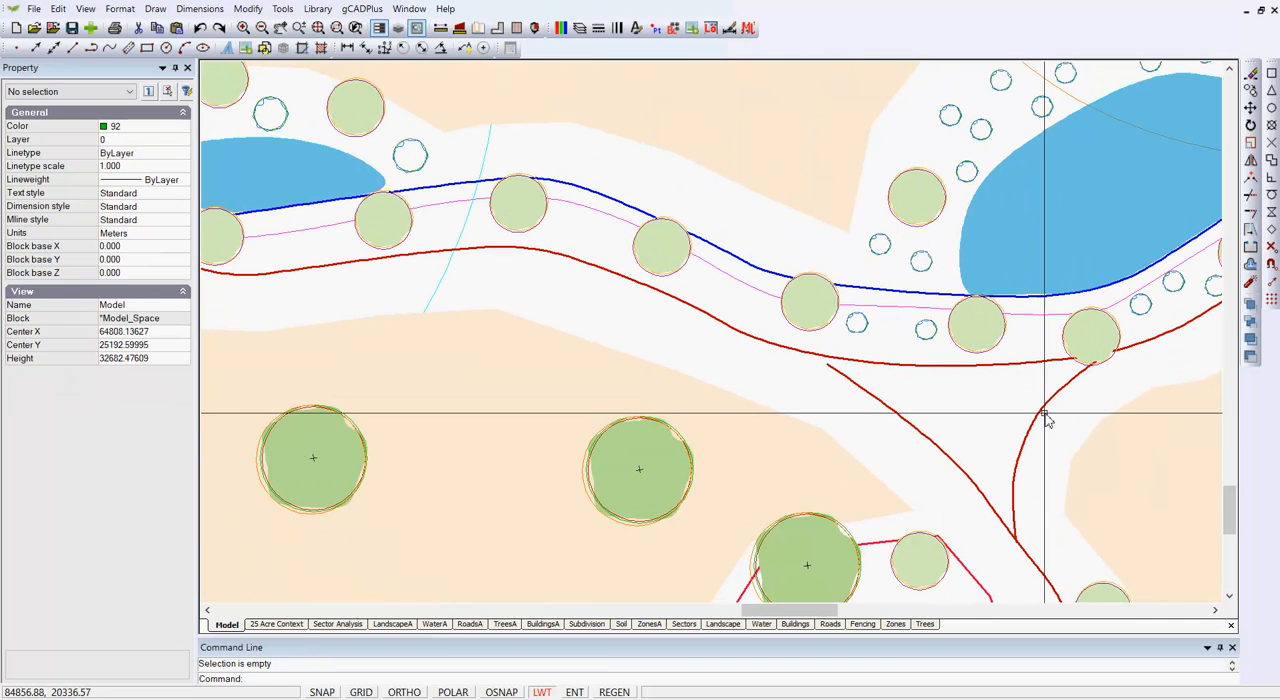
# - Select the short curved red branch road and inspect its end vertex at the loop road
pyautogui.click(1043, 420)
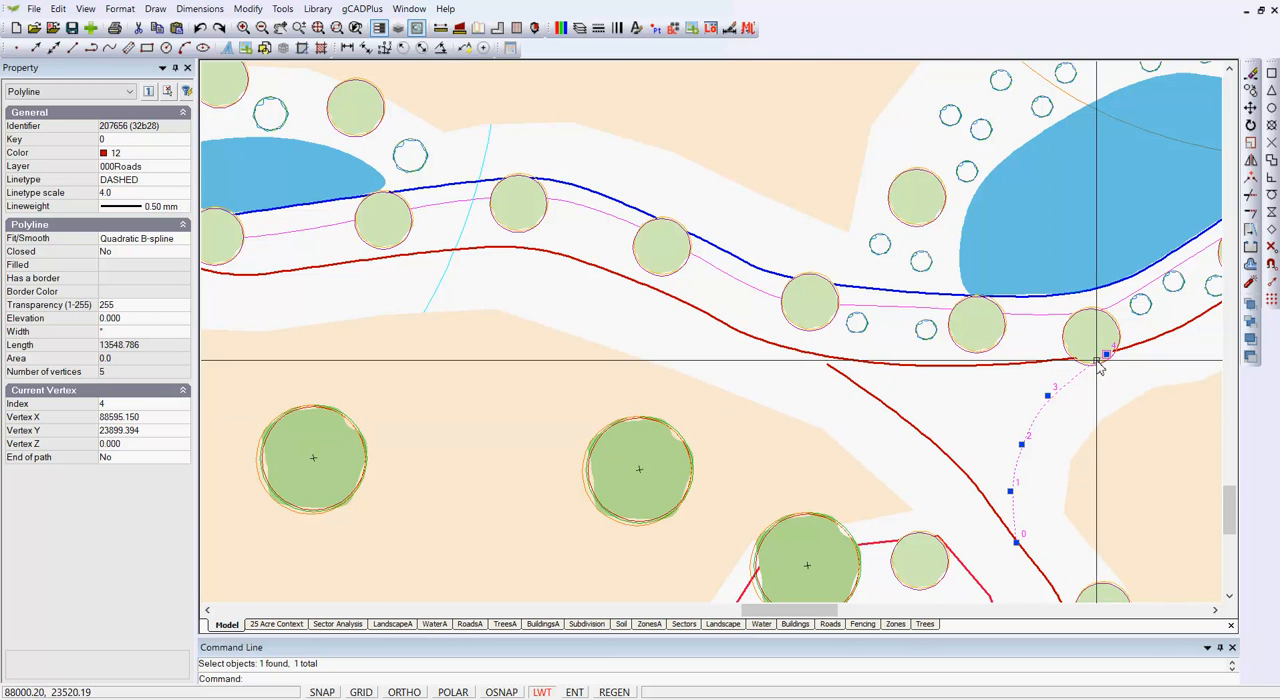
pyautogui.scroll(2, 1103, 346)
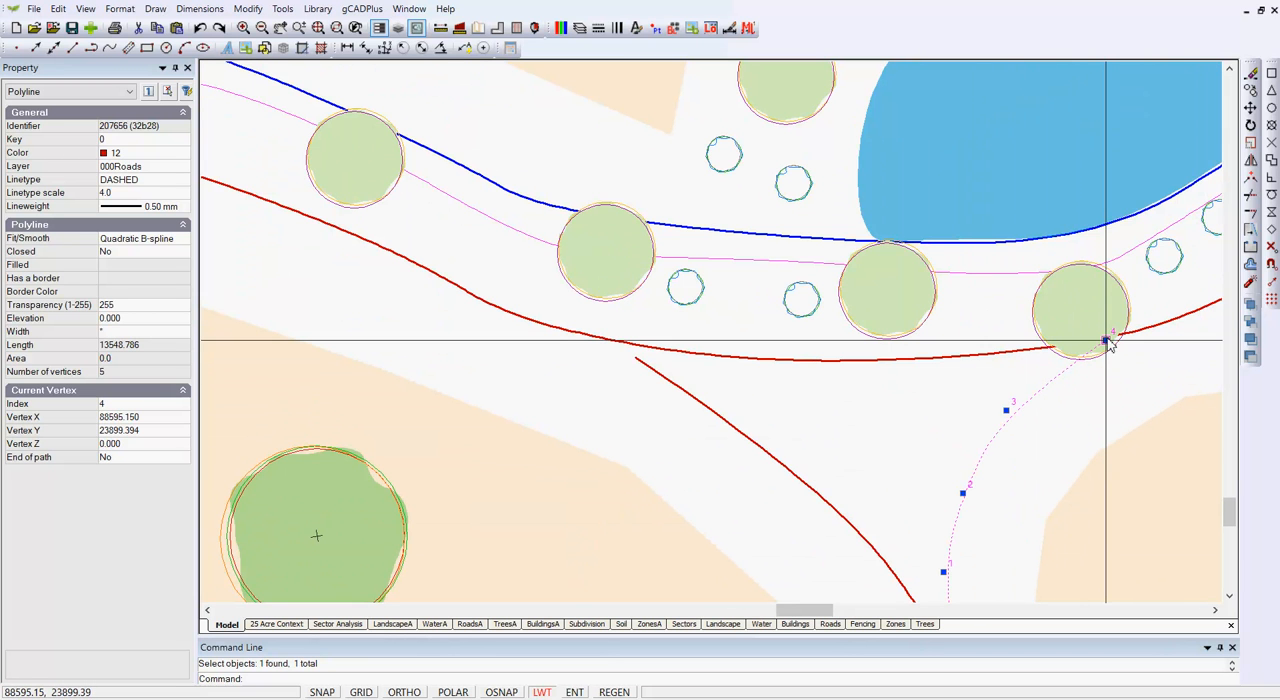
pyautogui.scroll(-2, 1082, 437)
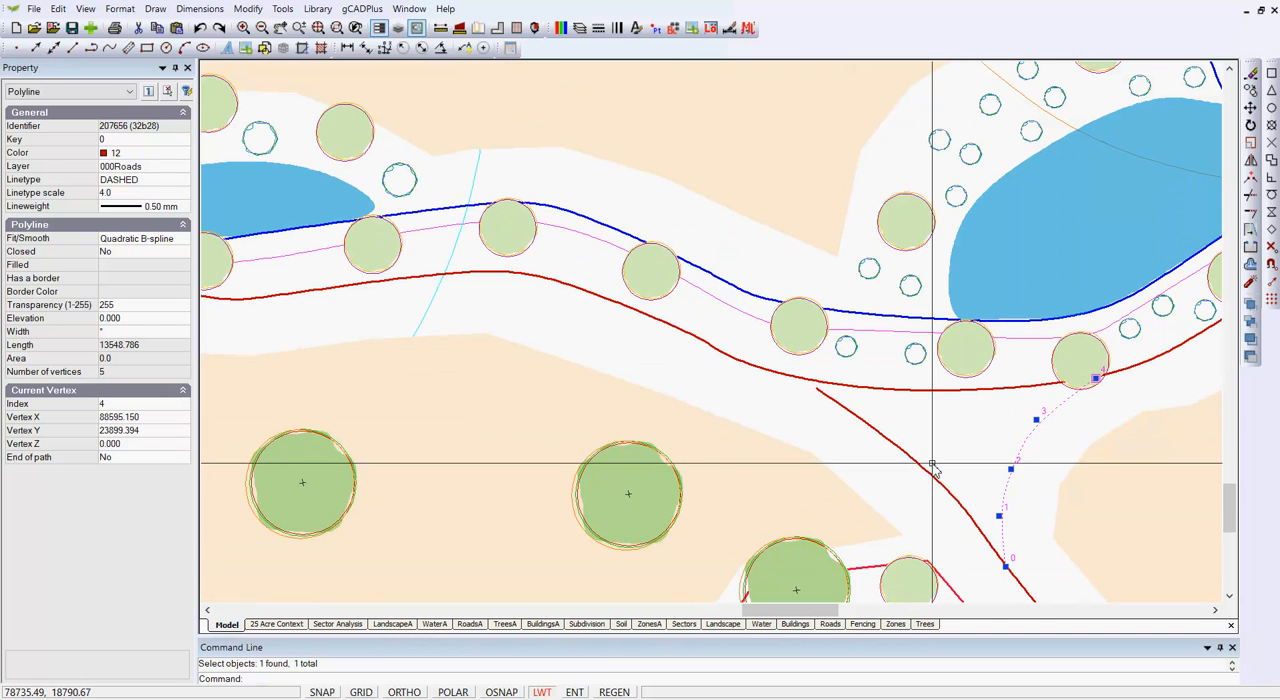
pyautogui.press('Escape')
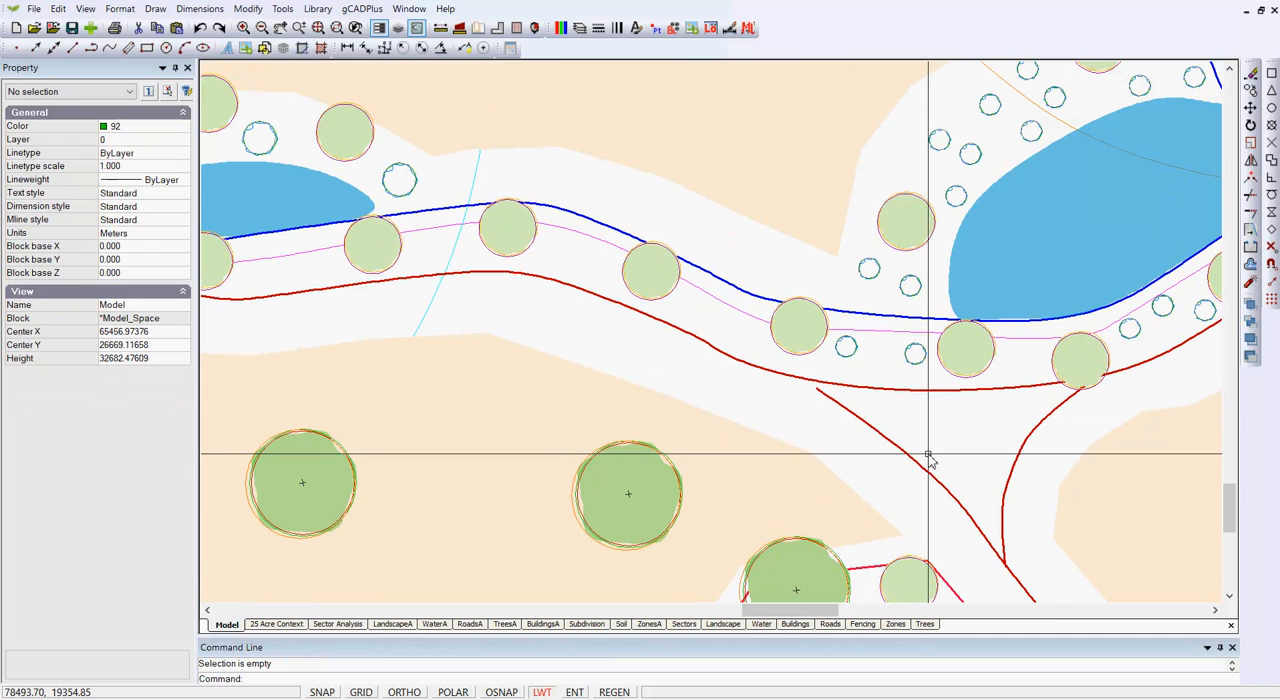
# - Insert a vertex after vertex 4 of the diagonal branch road and move it about midway toward the road's upper end
pyautogui.click(880, 428)
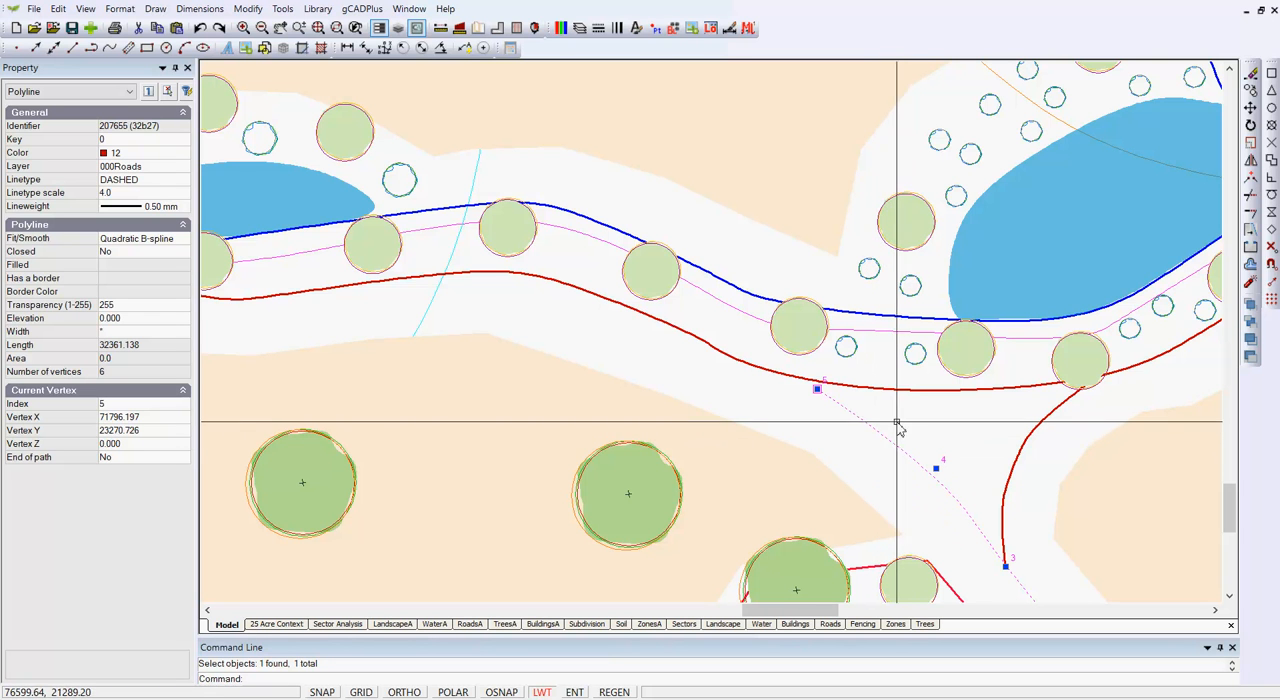
pyautogui.scroll(1, 930, 480)
pyautogui.scroll(1, 932, 480)
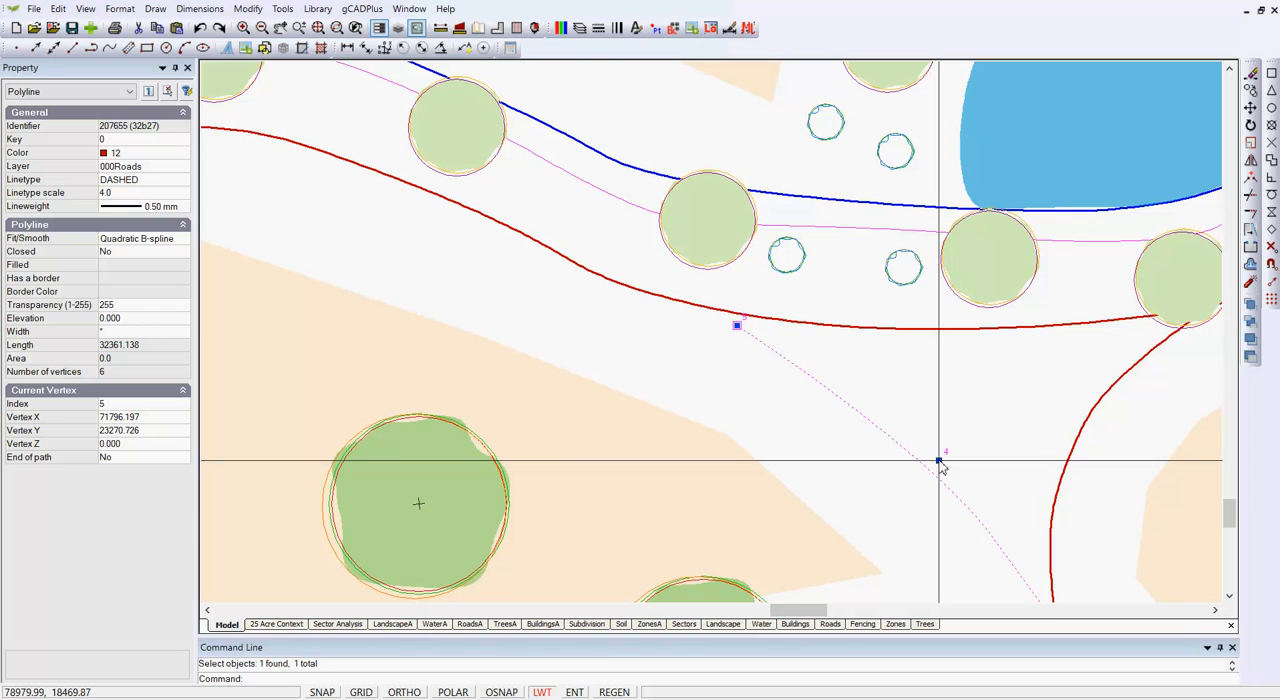
pyautogui.rightClick(939, 461)
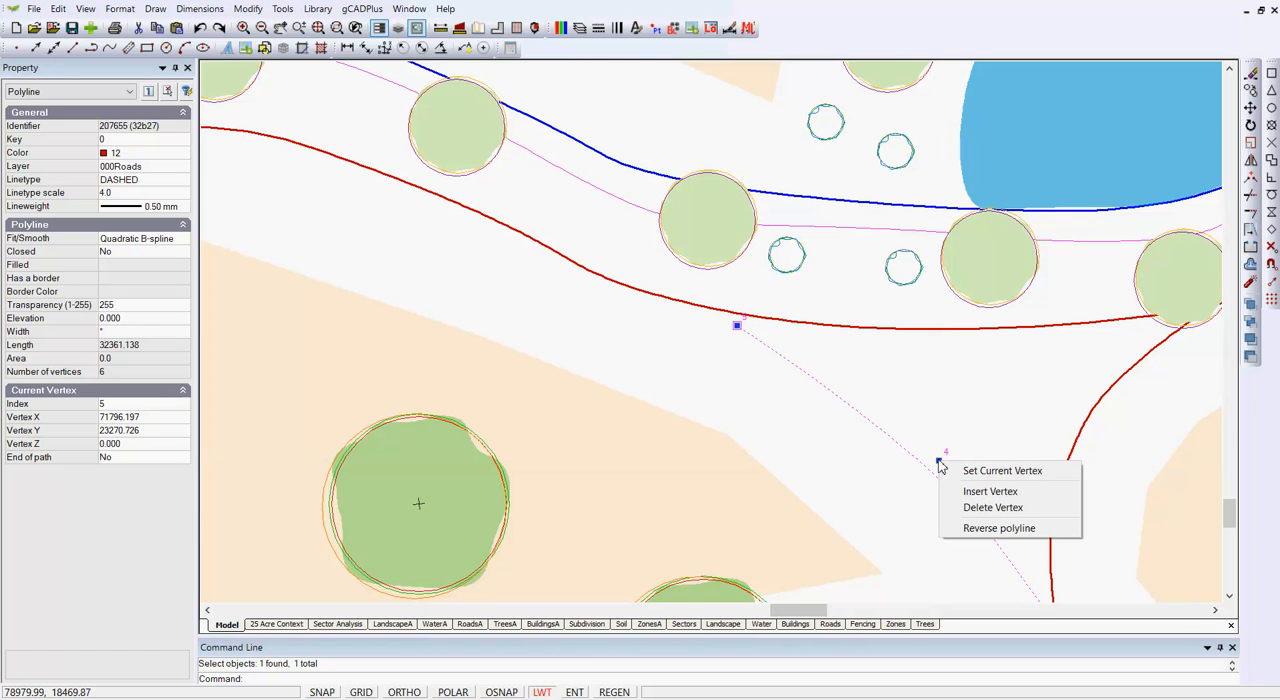
pyautogui.click(990, 491)
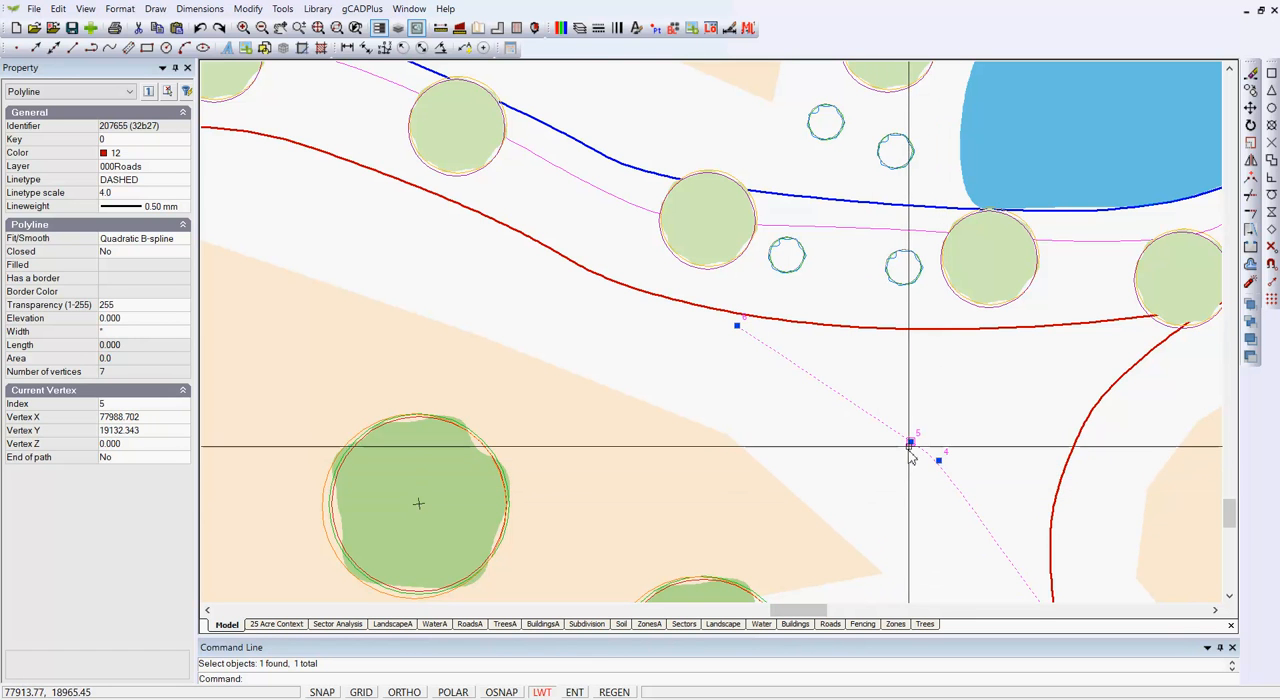
pyautogui.moveTo(911, 442); pyautogui.dragTo(827, 378)
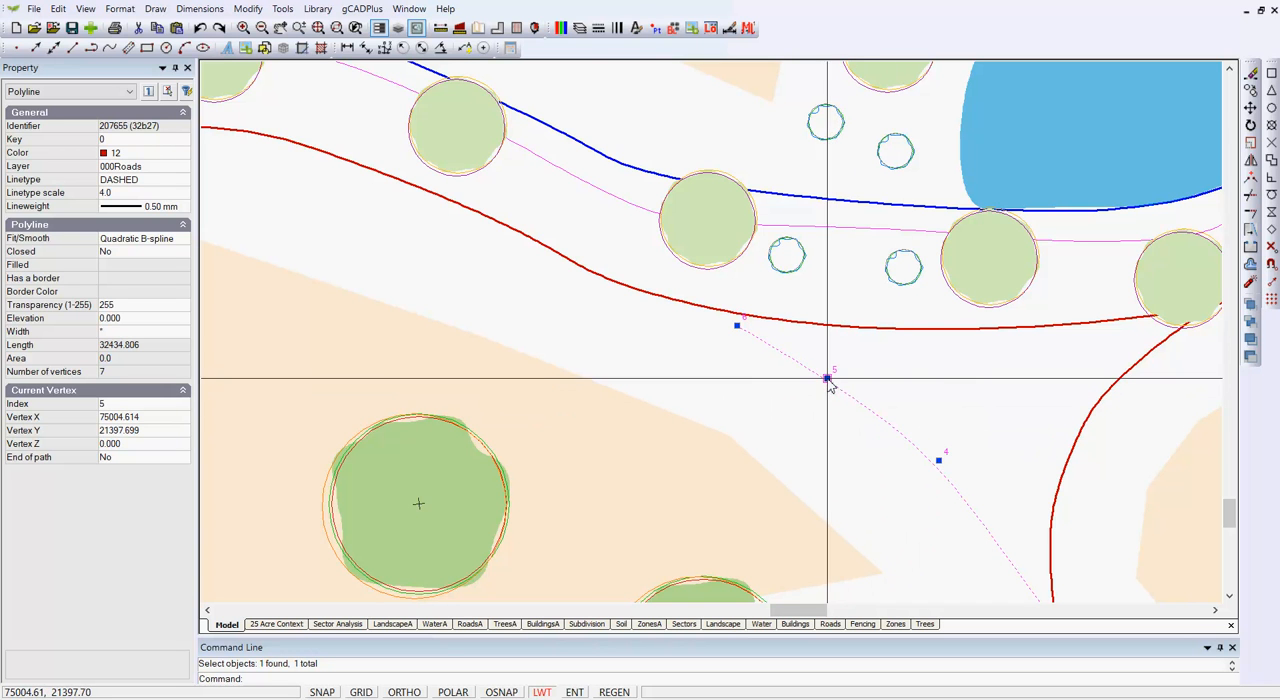
# - Move the diagonal branch road's upper end vertex onto the loop road with a Nearest object snap
pyautogui.scroll(2, 717, 345)
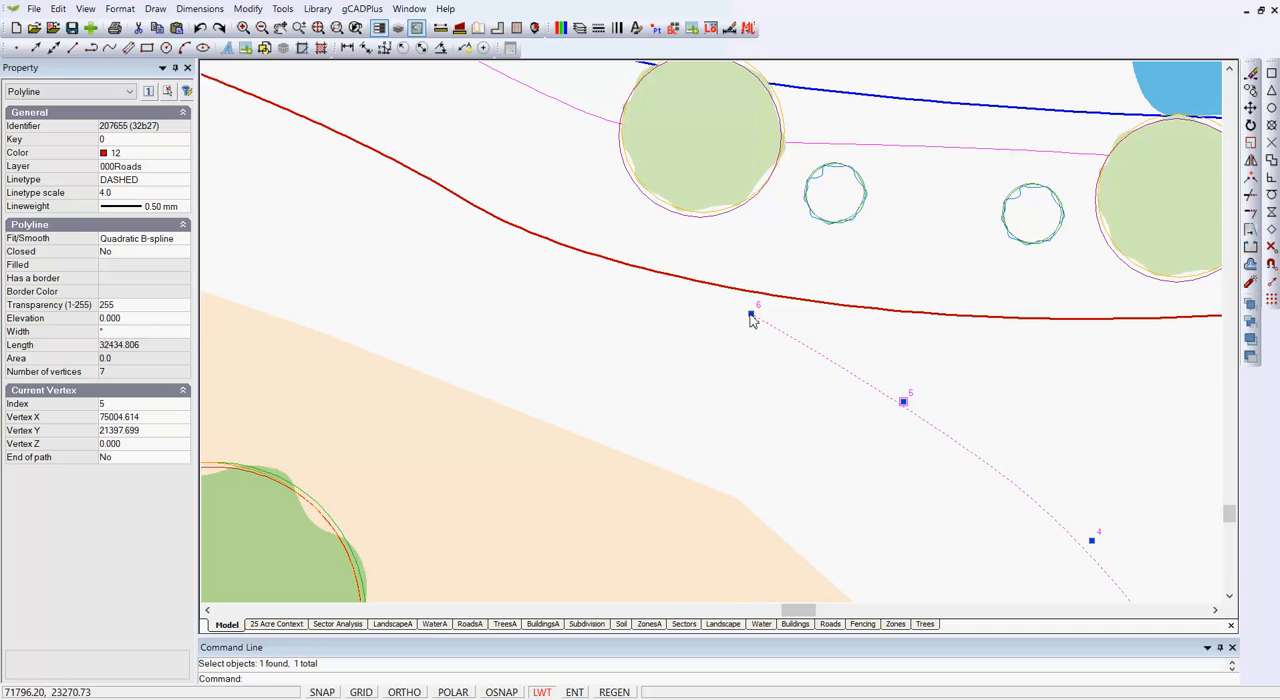
pyautogui.click(750, 314)
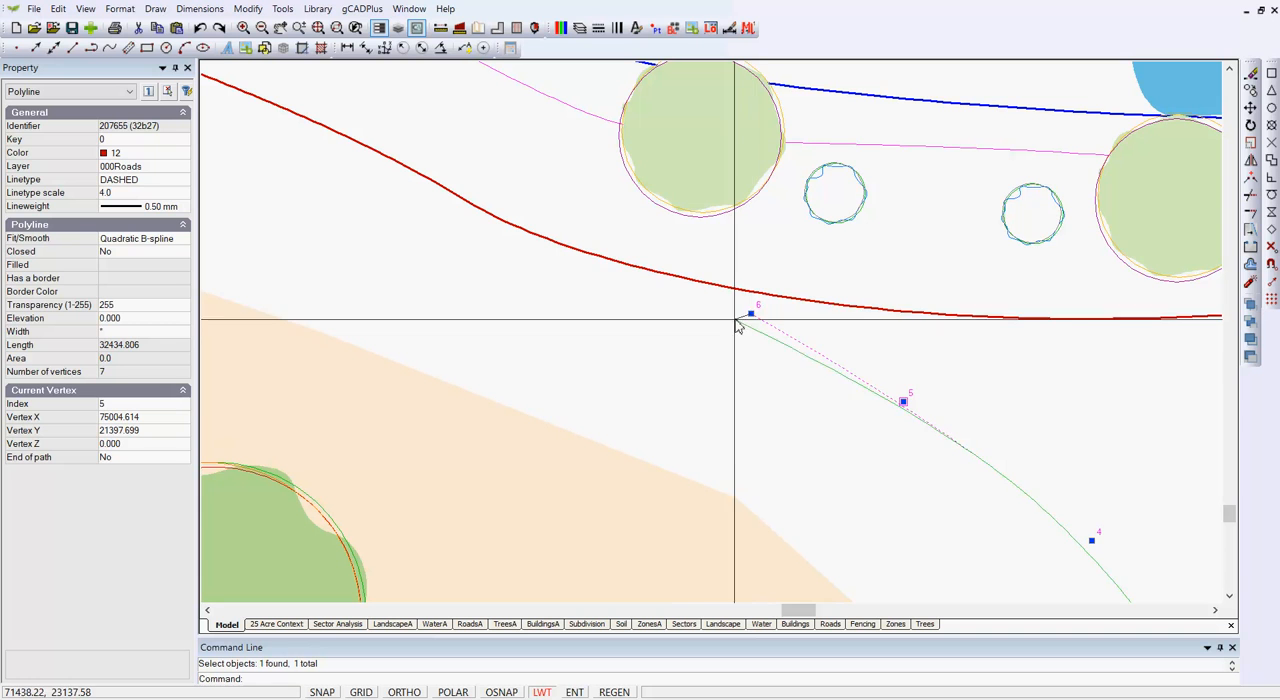
pyautogui.click(1272, 213)
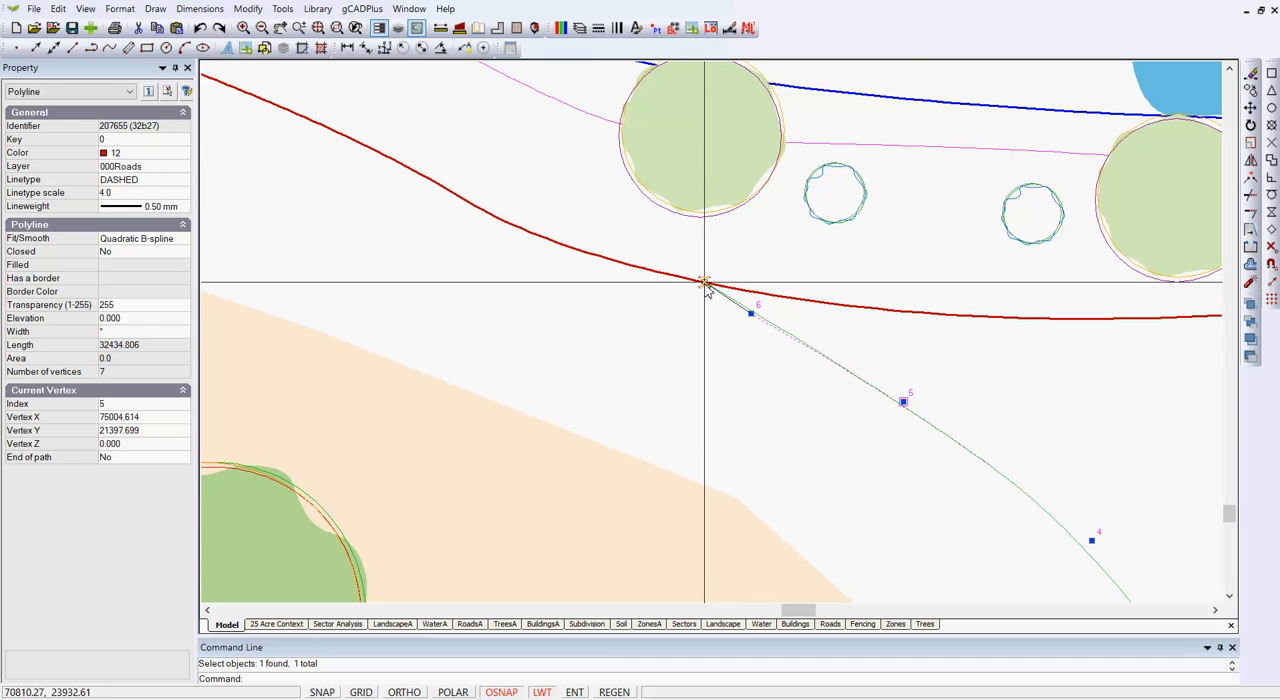
pyautogui.click(706, 285)
pyautogui.scroll(-3, 868, 432)
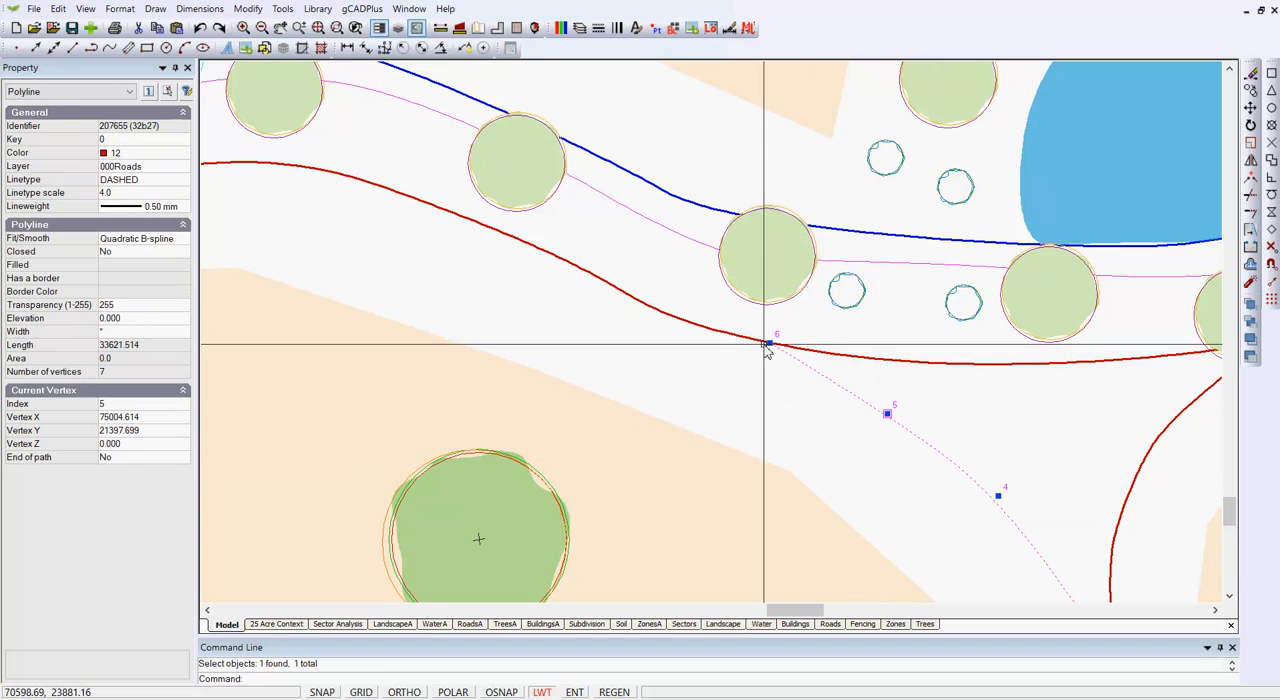
pyautogui.scroll(3, 800, 358)
pyautogui.press('Escape')
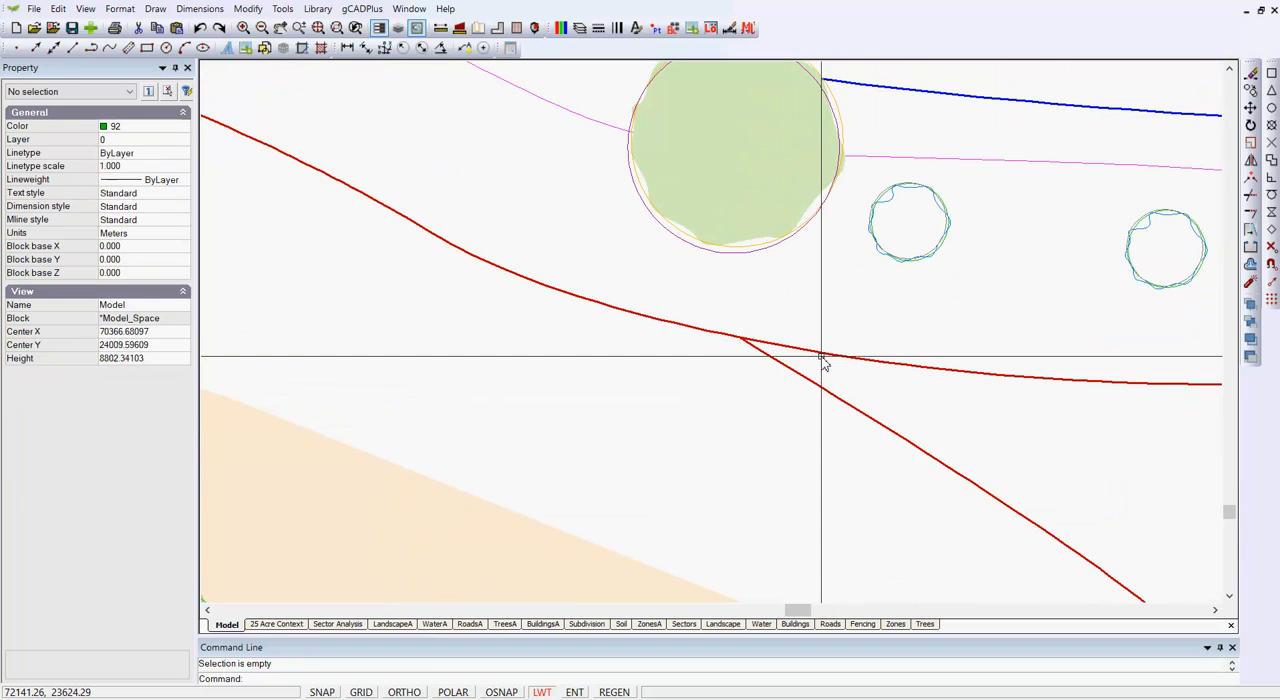
# - Select the loop road to view its vertices around the new junction and clear the selection
pyautogui.click(818, 358)
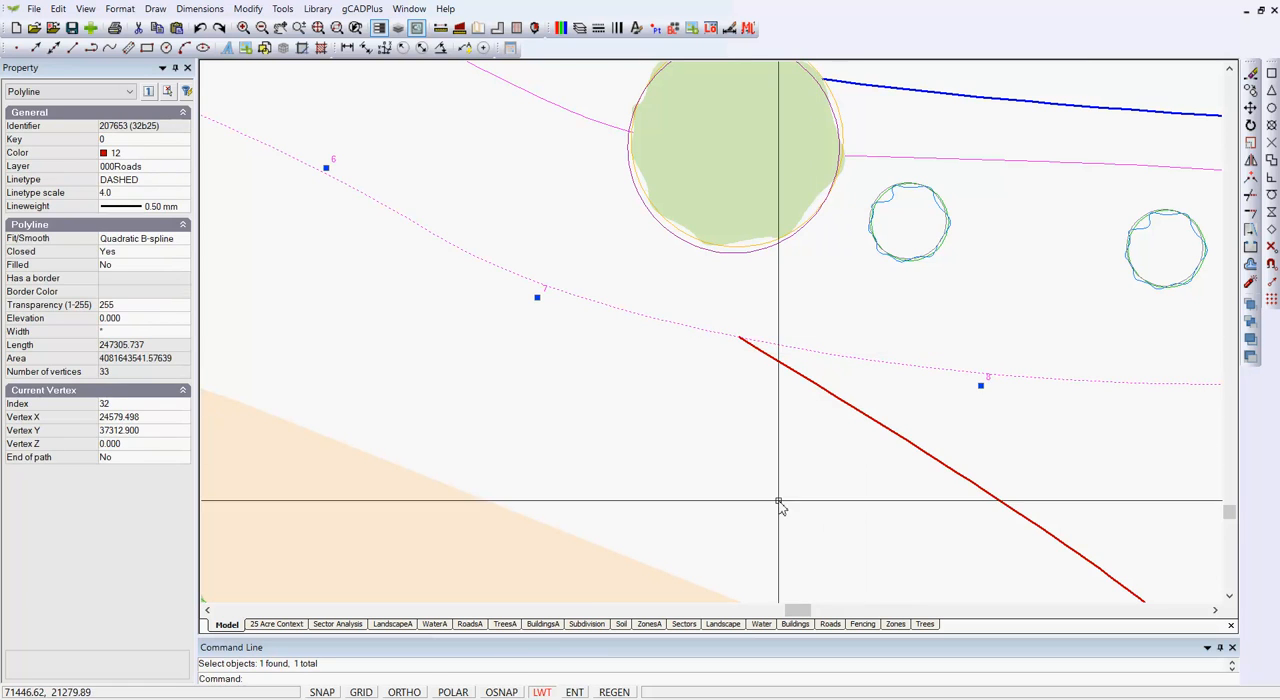
pyautogui.scroll(-5, 707, 486)
pyautogui.press('Escape')
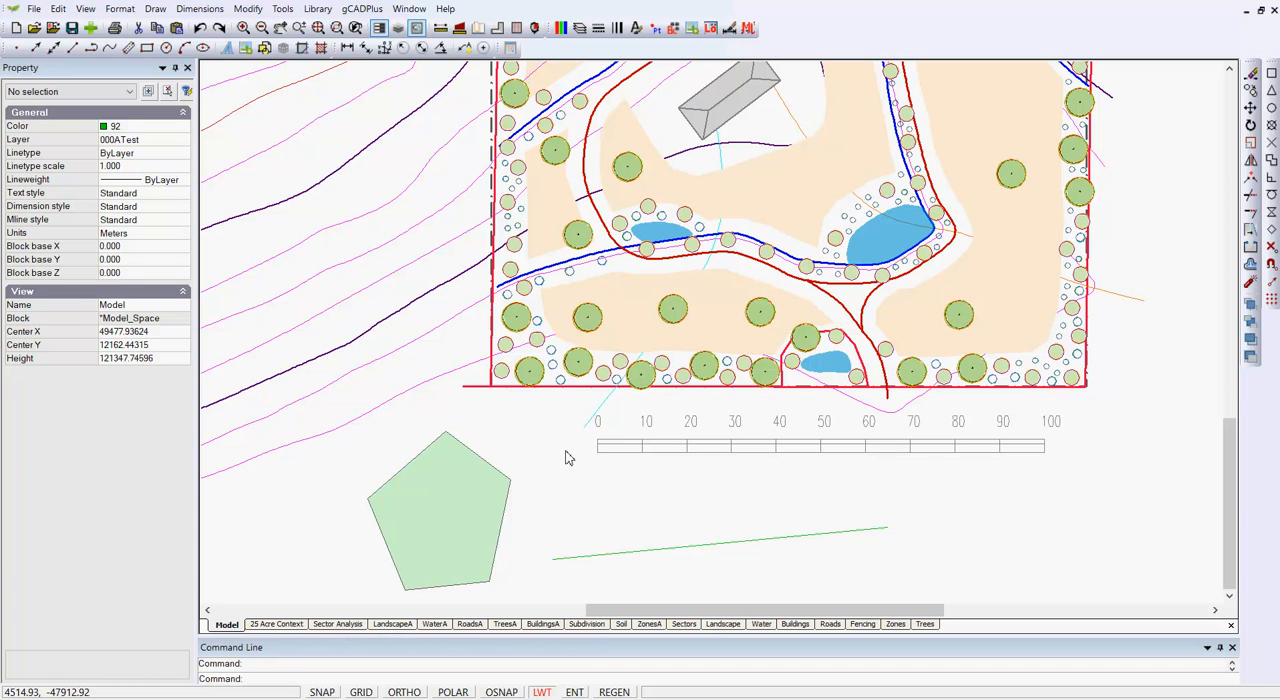
# - Select the filled pentagon and the straight green polyline together to view their shared properties, and clear the selection
pyautogui.click(500, 540)
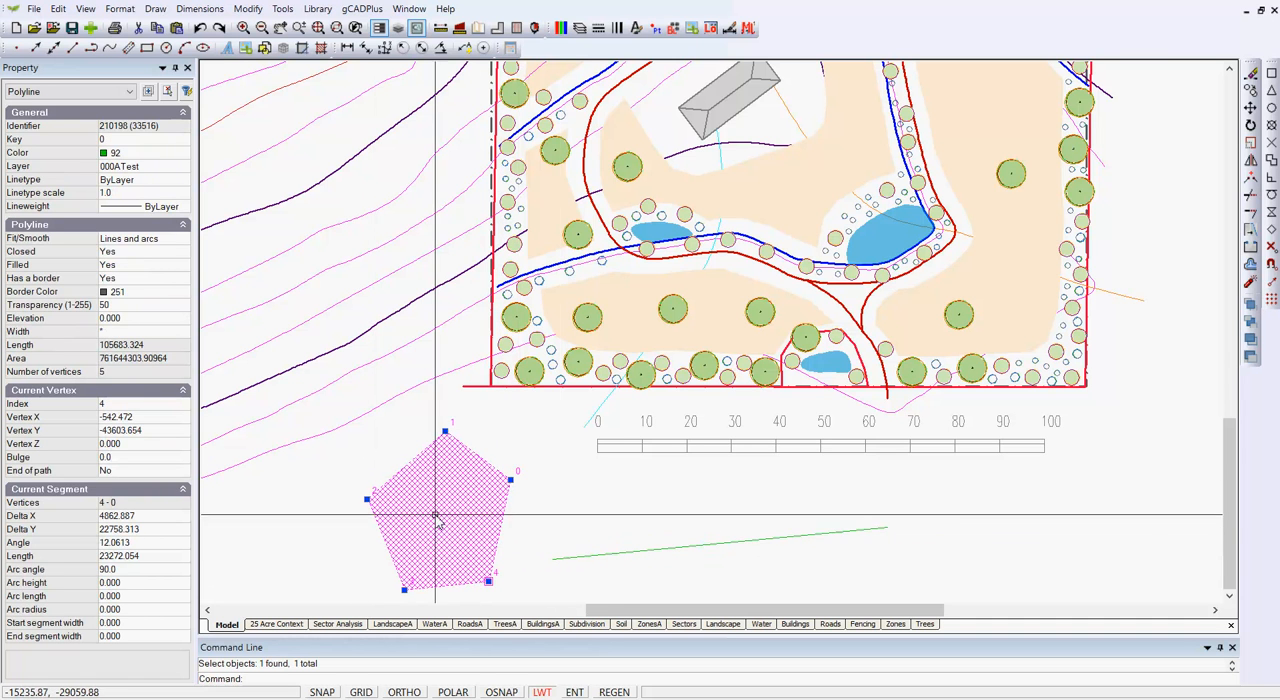
pyautogui.click(592, 557)
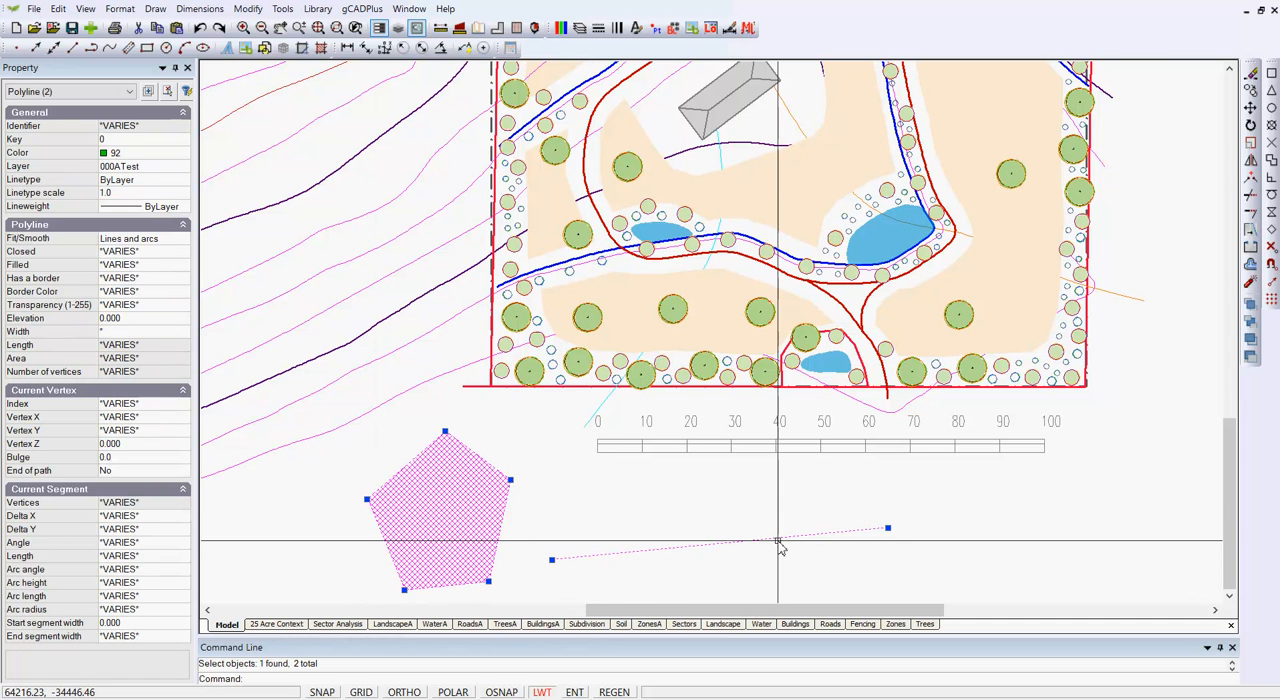
pyautogui.press('Escape')
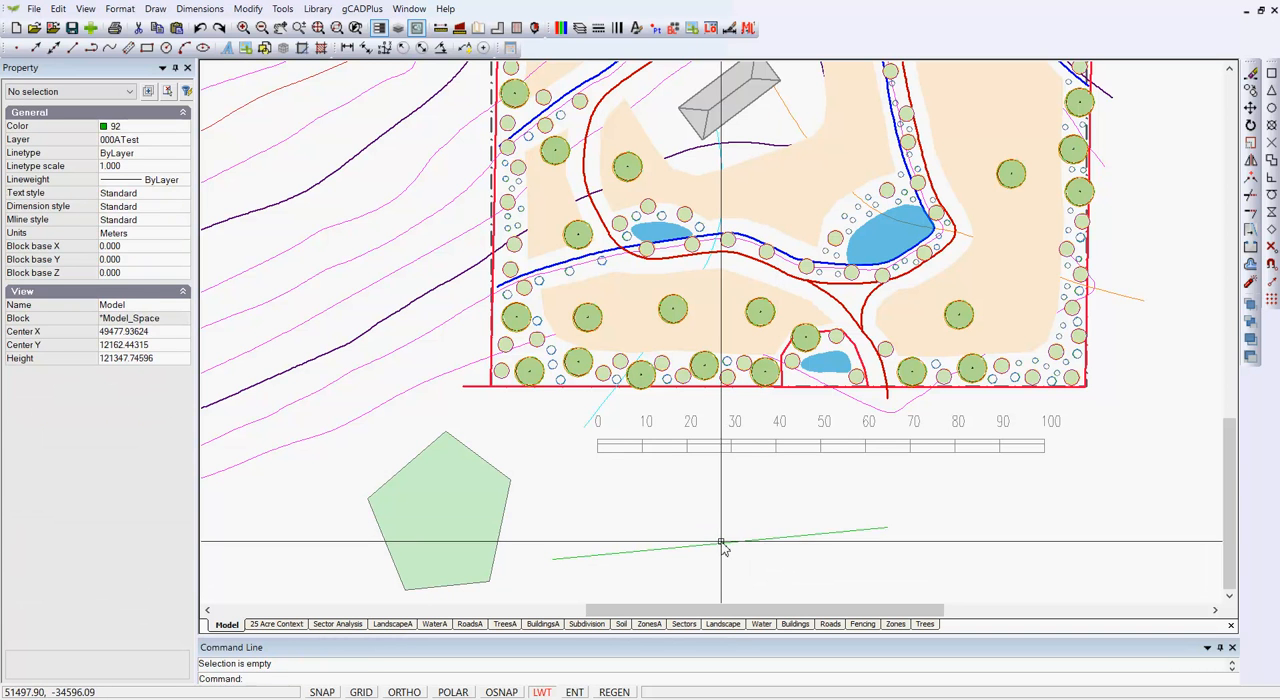
# - Check which layer the straight green polyline is on and set layer 000ATest's lineweight to 1.00 mm
pyautogui.click(719, 544)
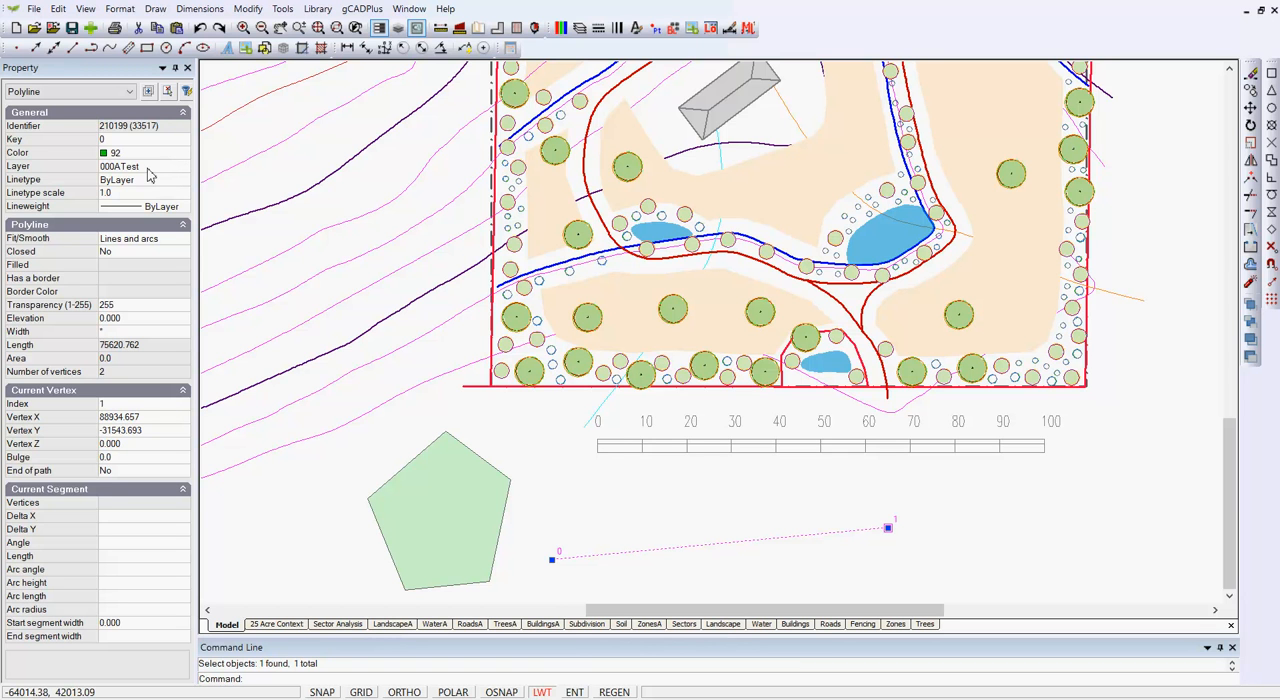
pyautogui.press('Escape')
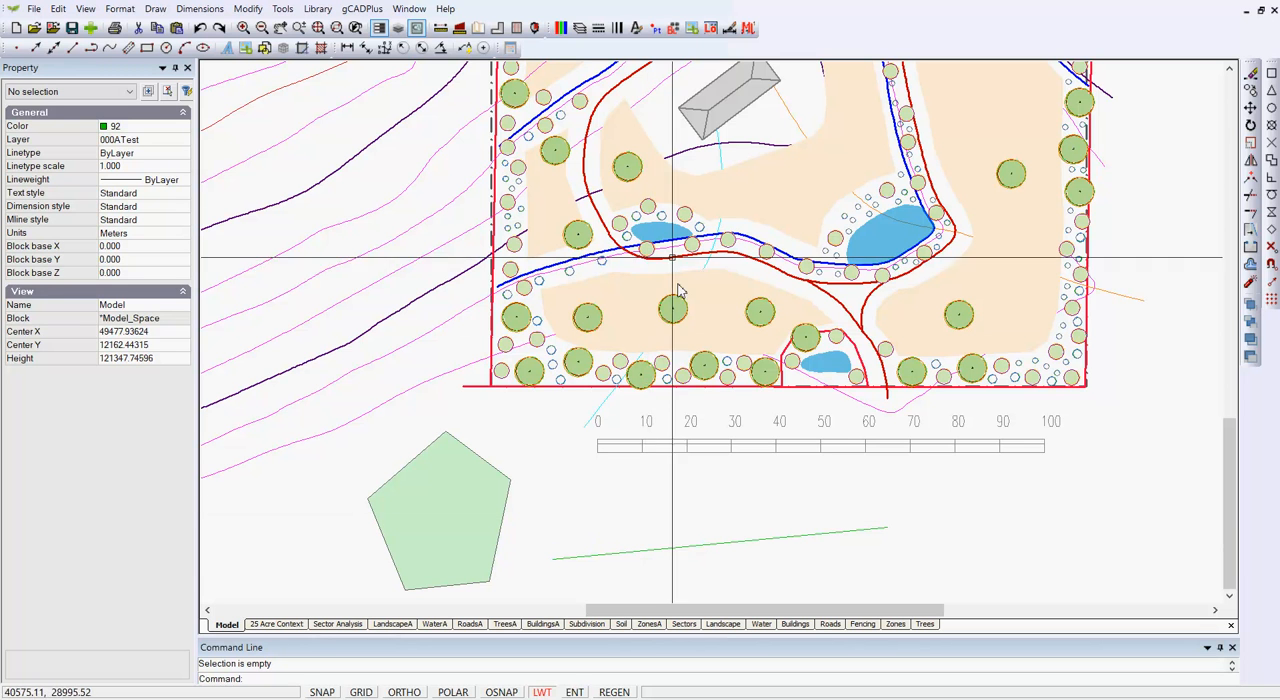
pyautogui.click(580, 30)
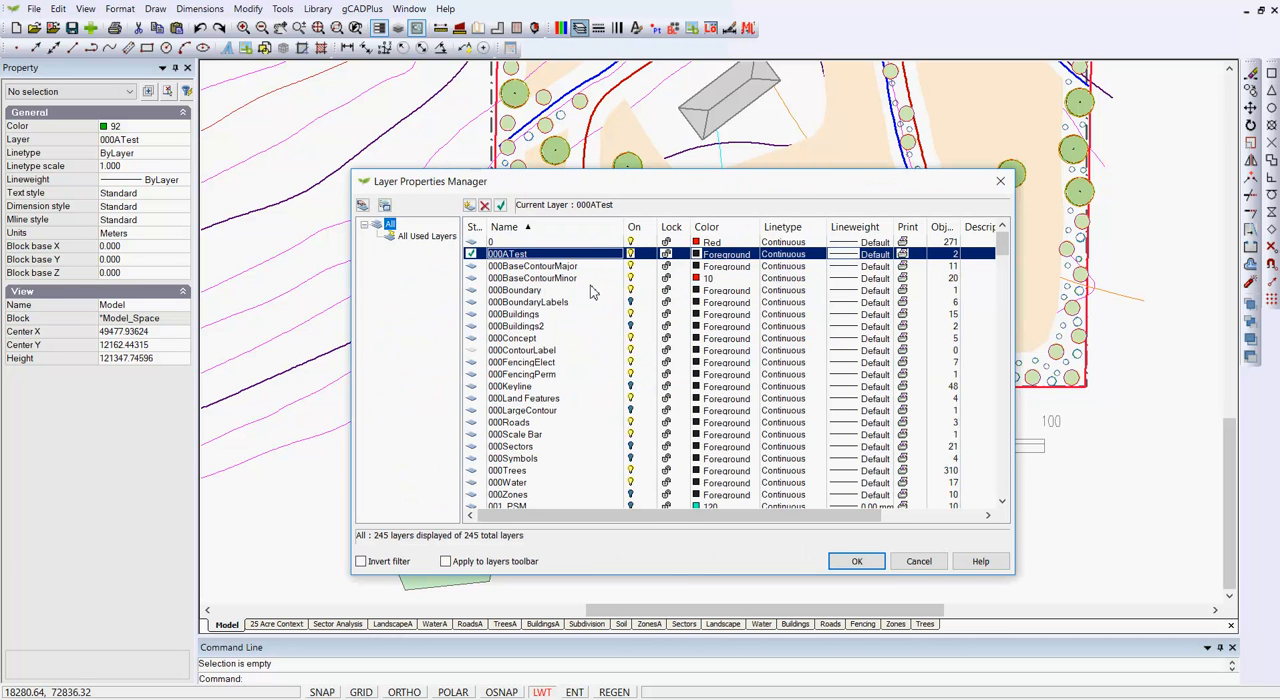
pyautogui.click(856, 256)
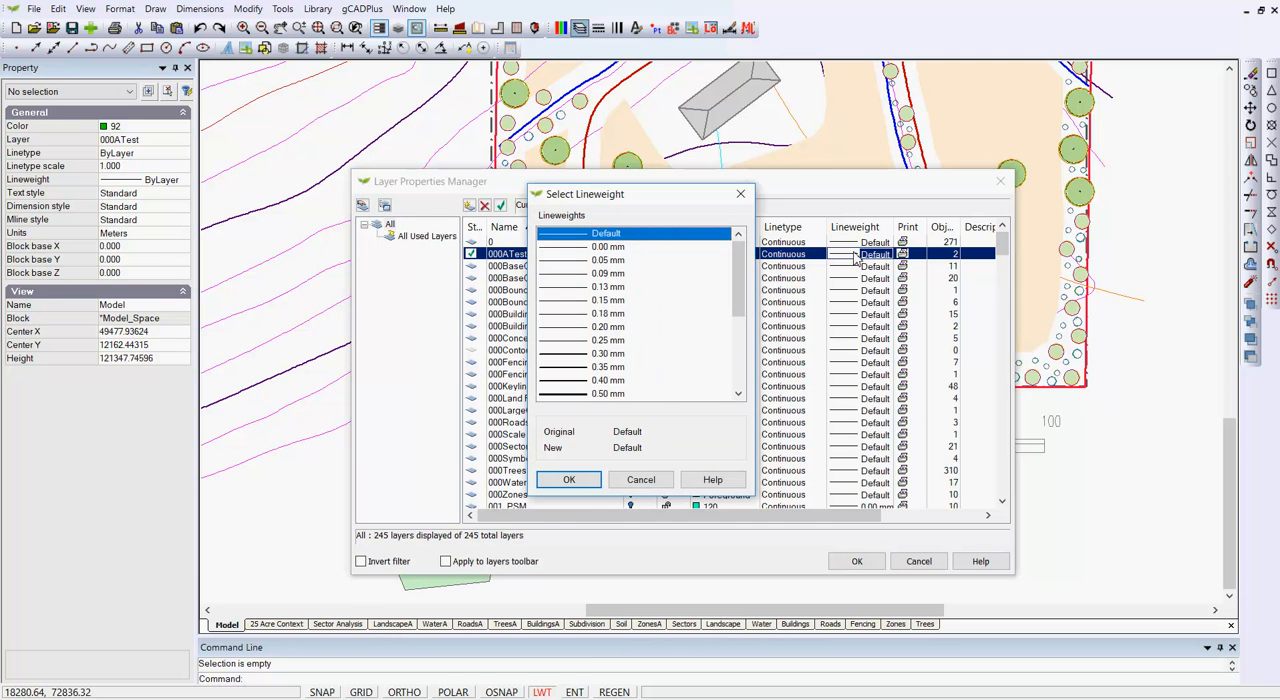
pyautogui.moveTo(738, 312); pyautogui.dragTo(737, 357)
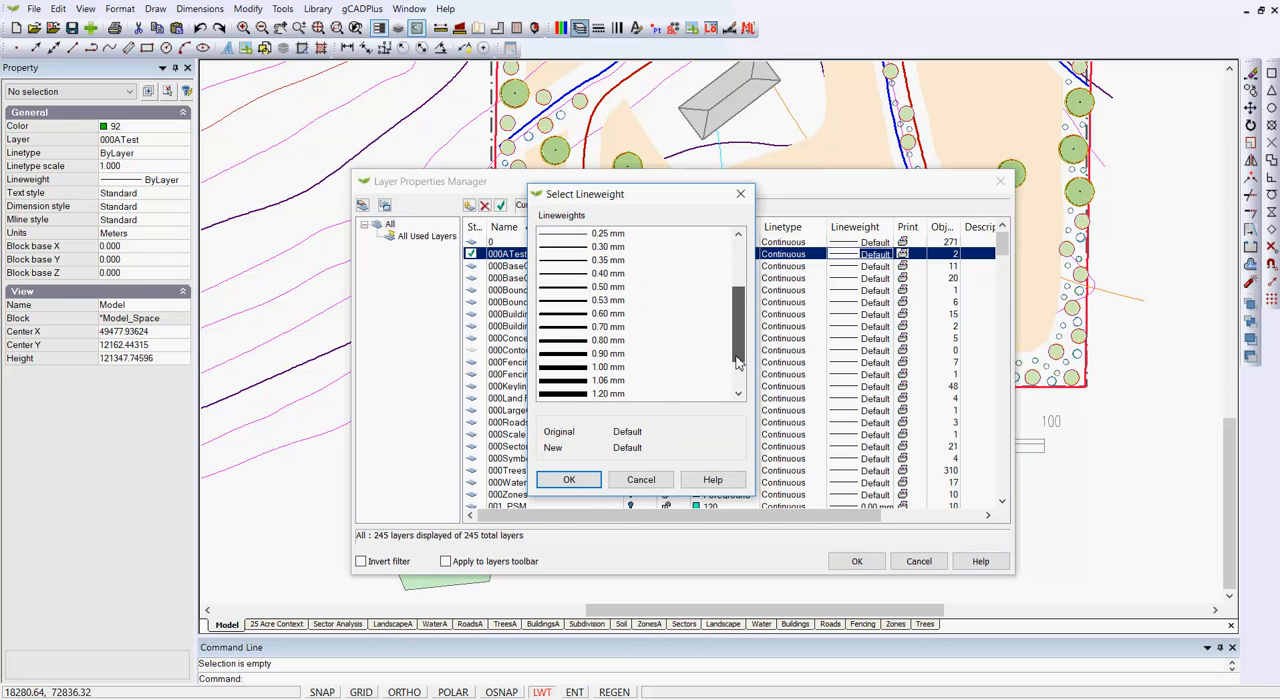
pyautogui.click(570, 368)
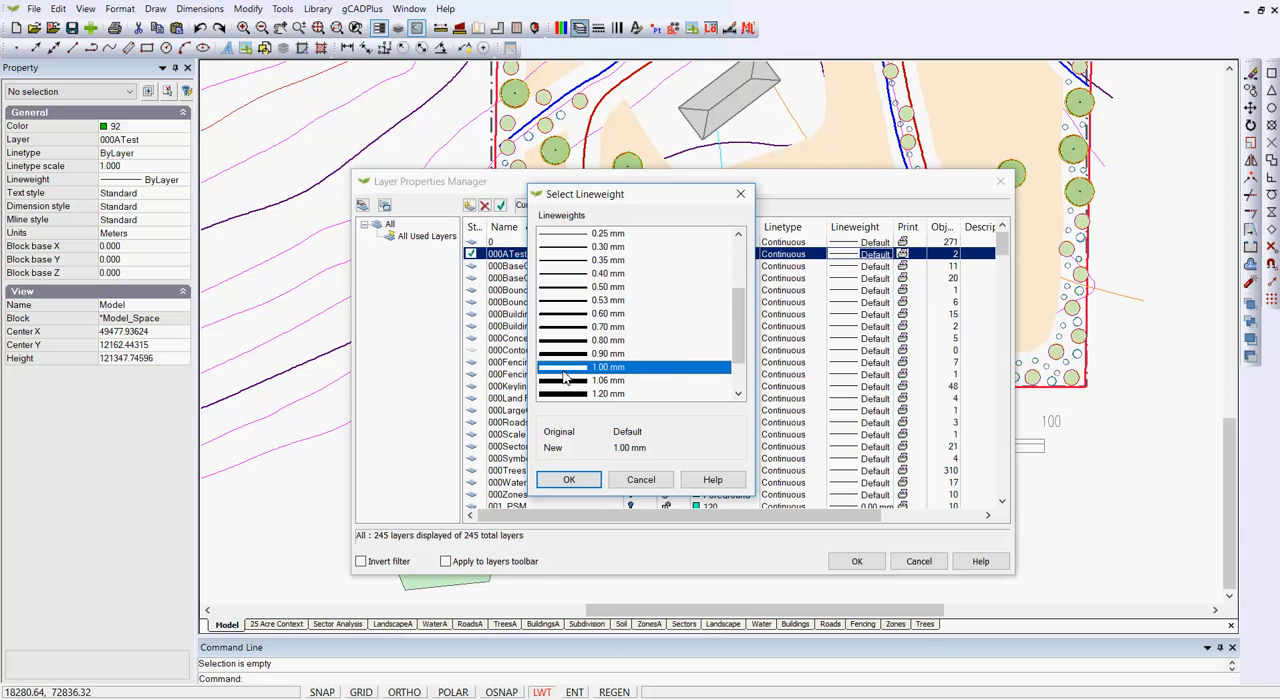
pyautogui.click(569, 480)
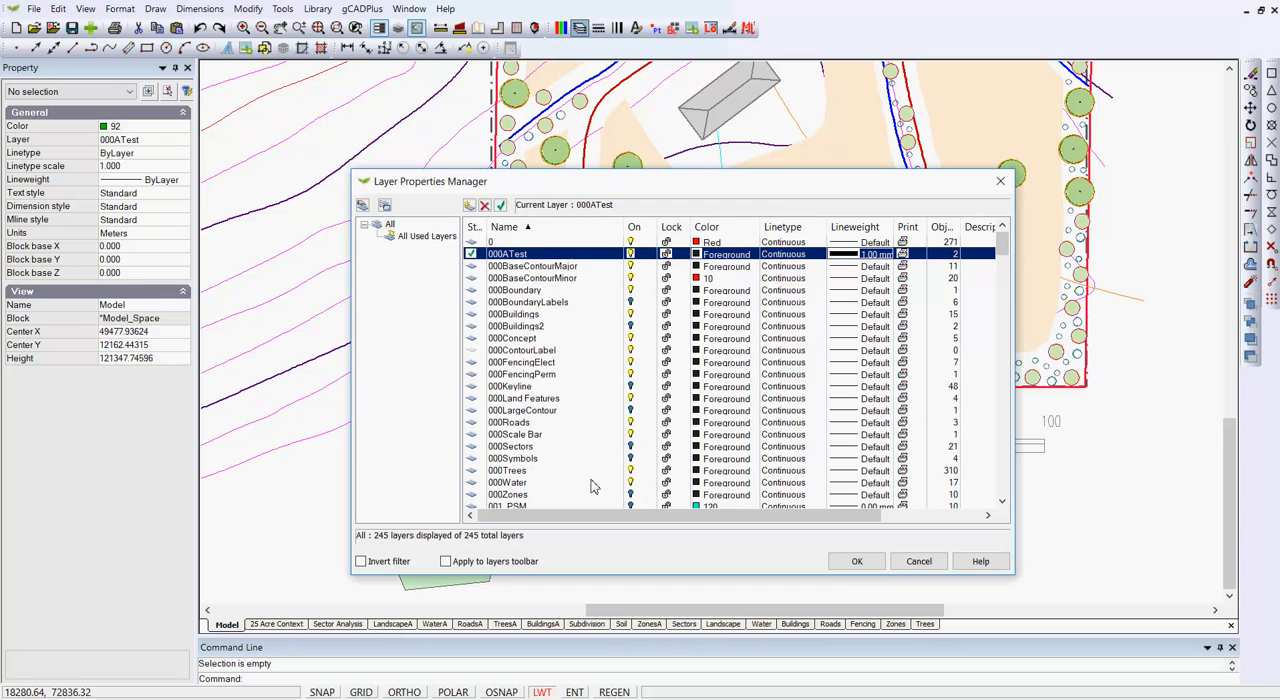
pyautogui.click(851, 561)
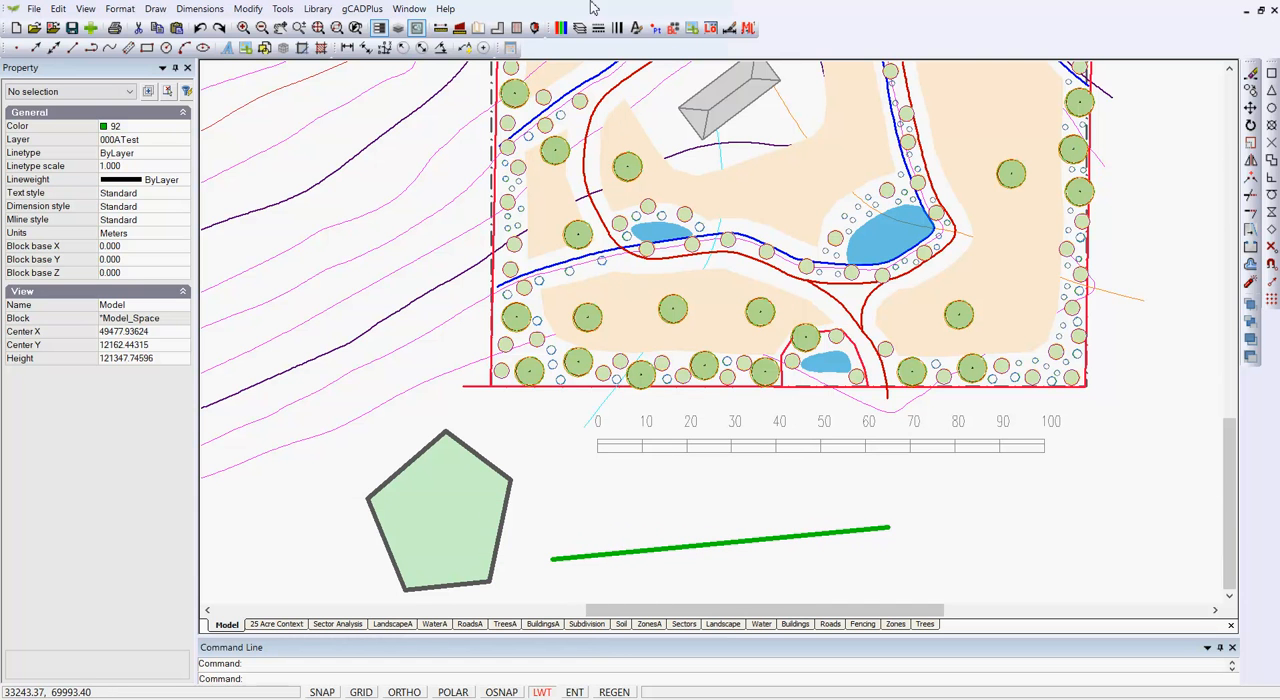
# - Return the lineweight of layer 000ATest to Default
pyautogui.click(579, 29)
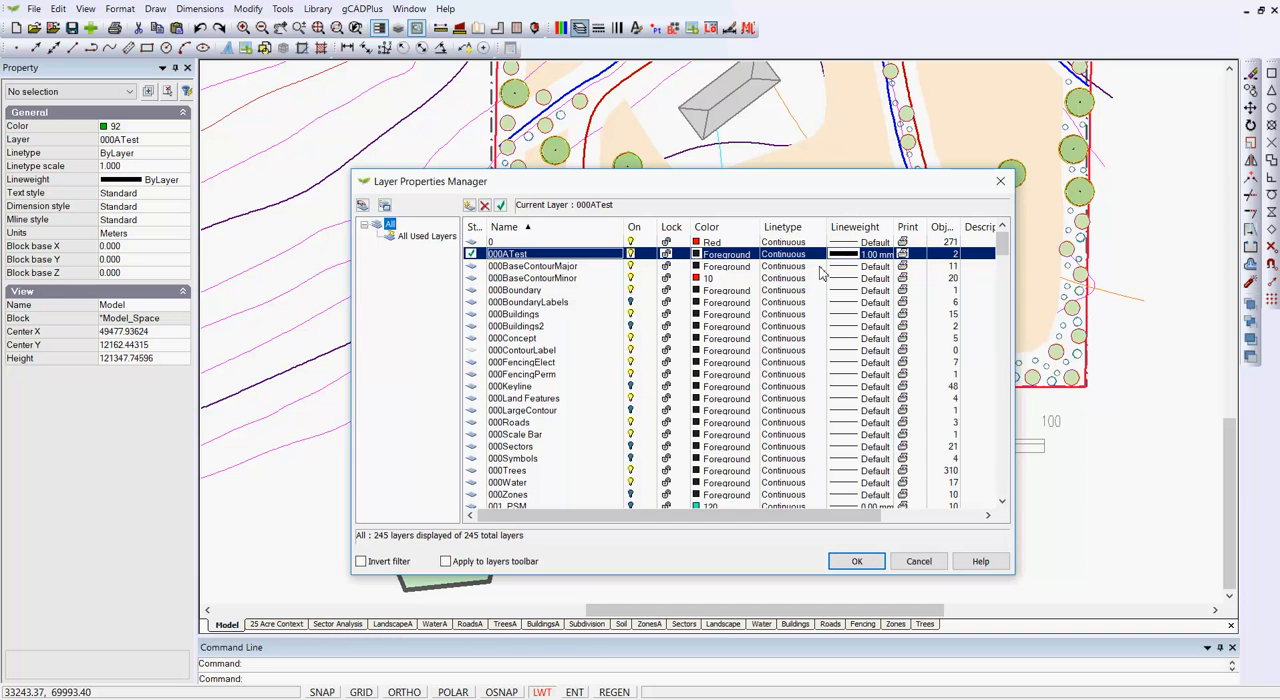
pyautogui.click(850, 258)
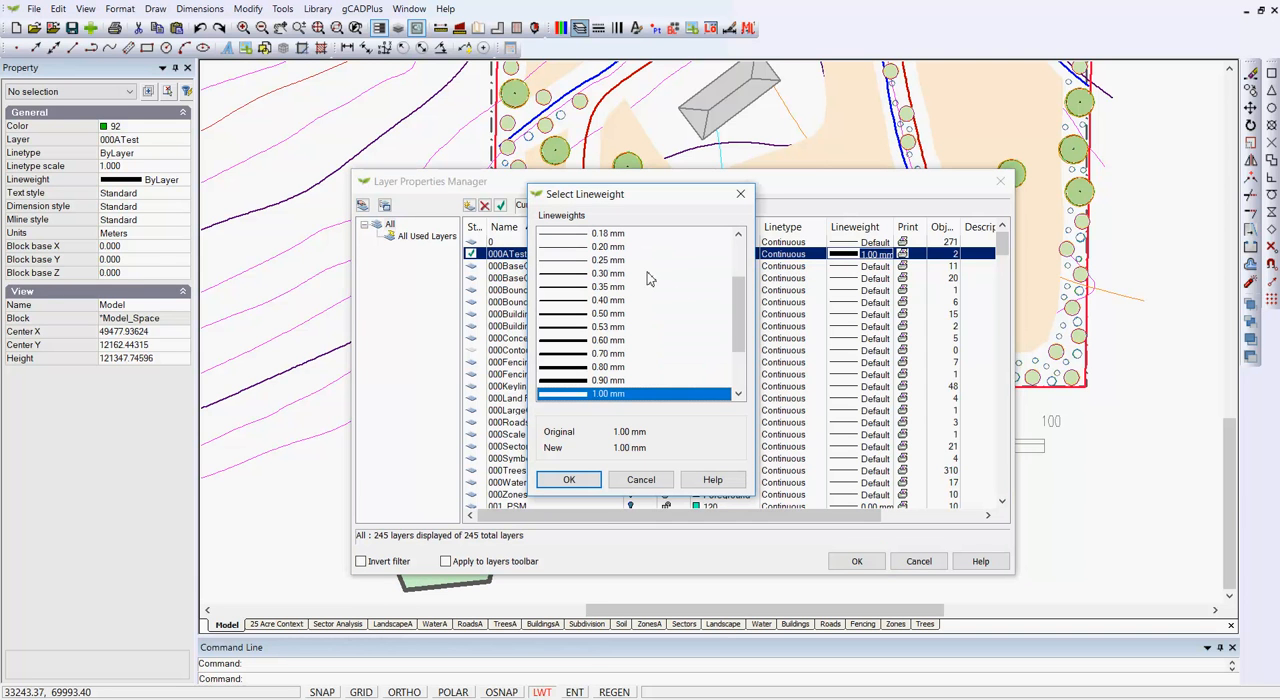
pyautogui.scroll(2, 732, 315)
pyautogui.click(607, 235)
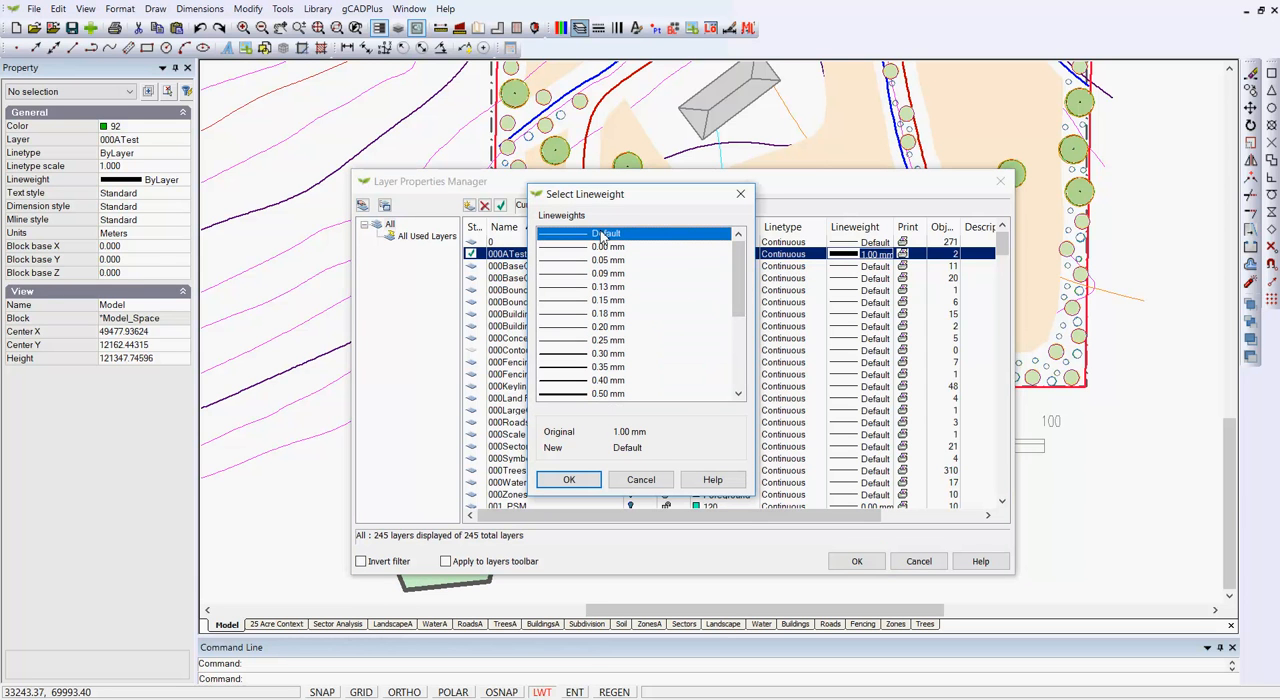
pyautogui.click(569, 480)
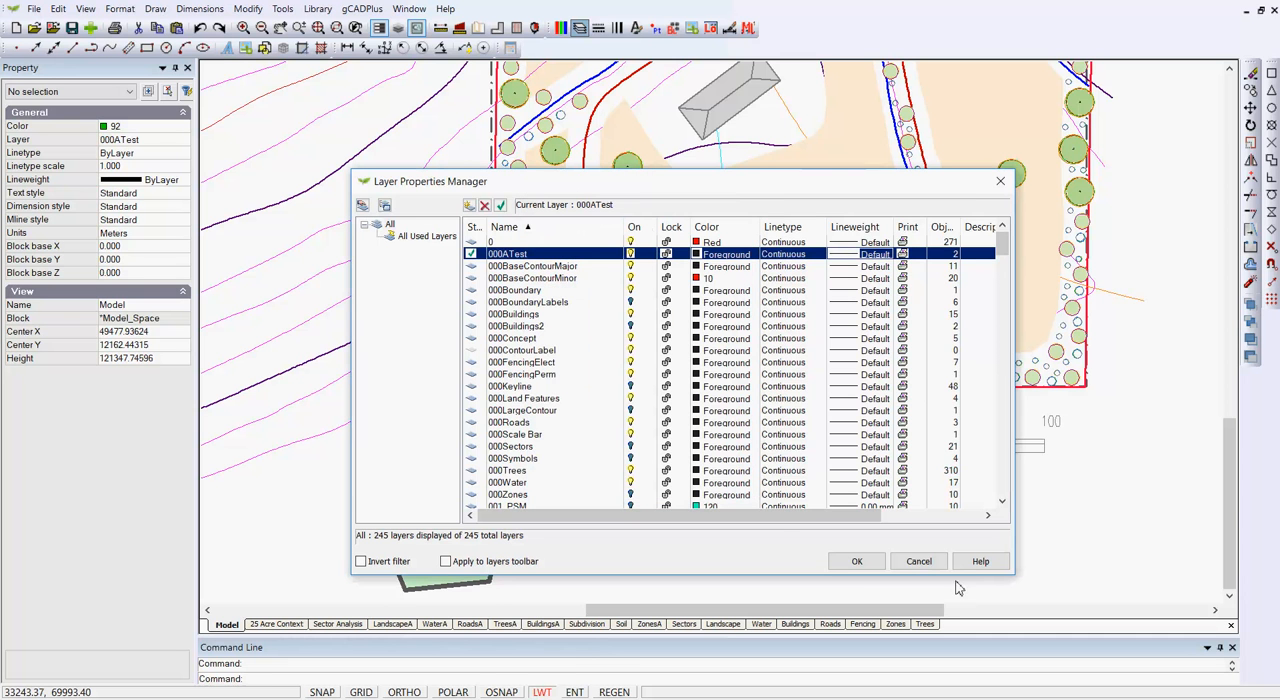
pyautogui.click(864, 564)
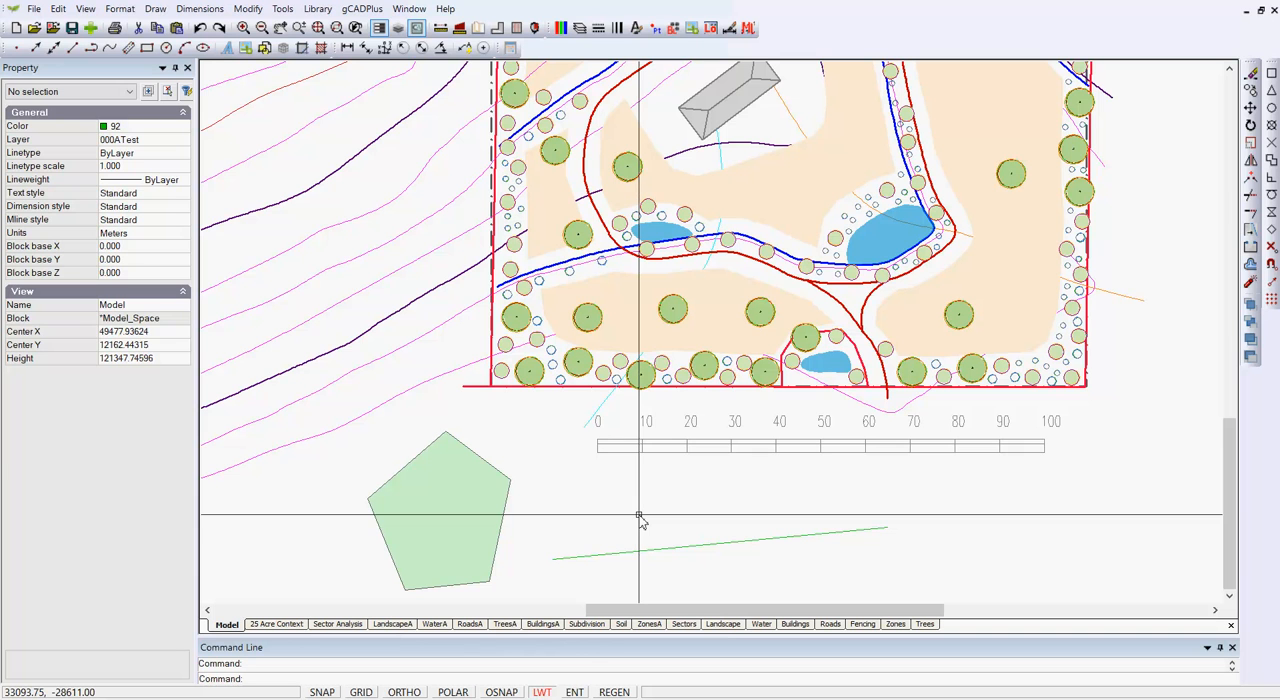
# - Set the constant width of the straight green polyline to 1000 and clear the selection
pyautogui.click(701, 547)
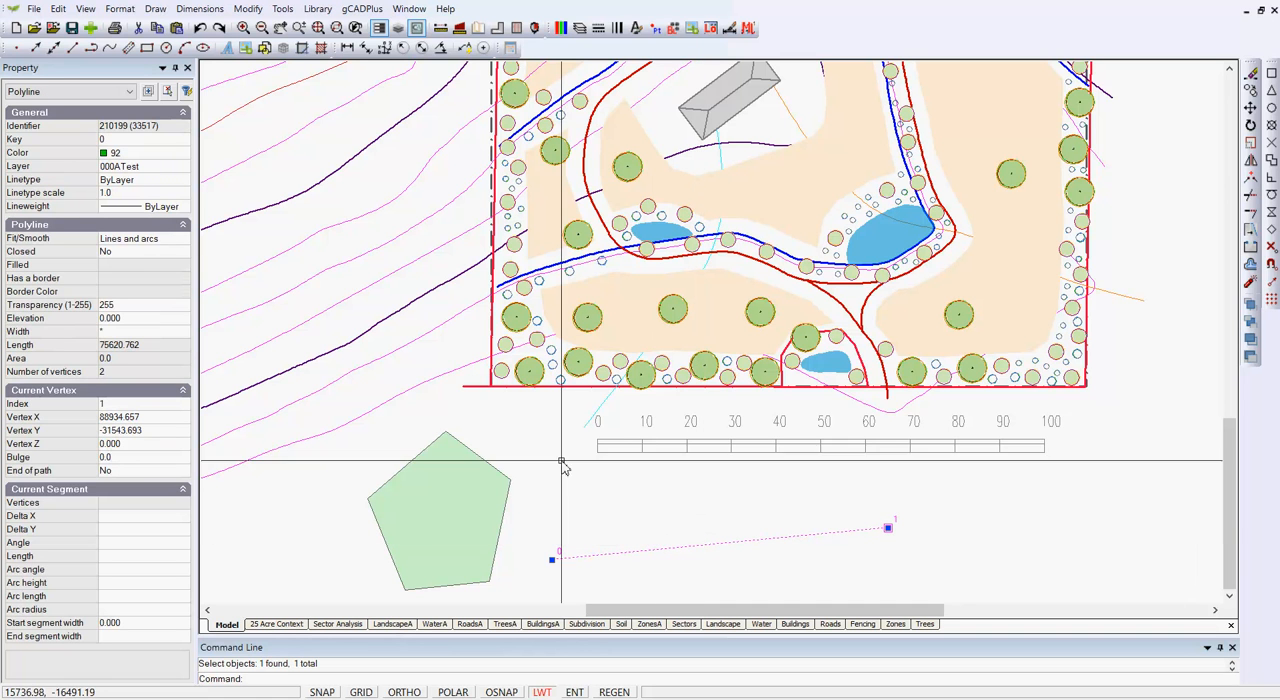
pyautogui.click(118, 331)
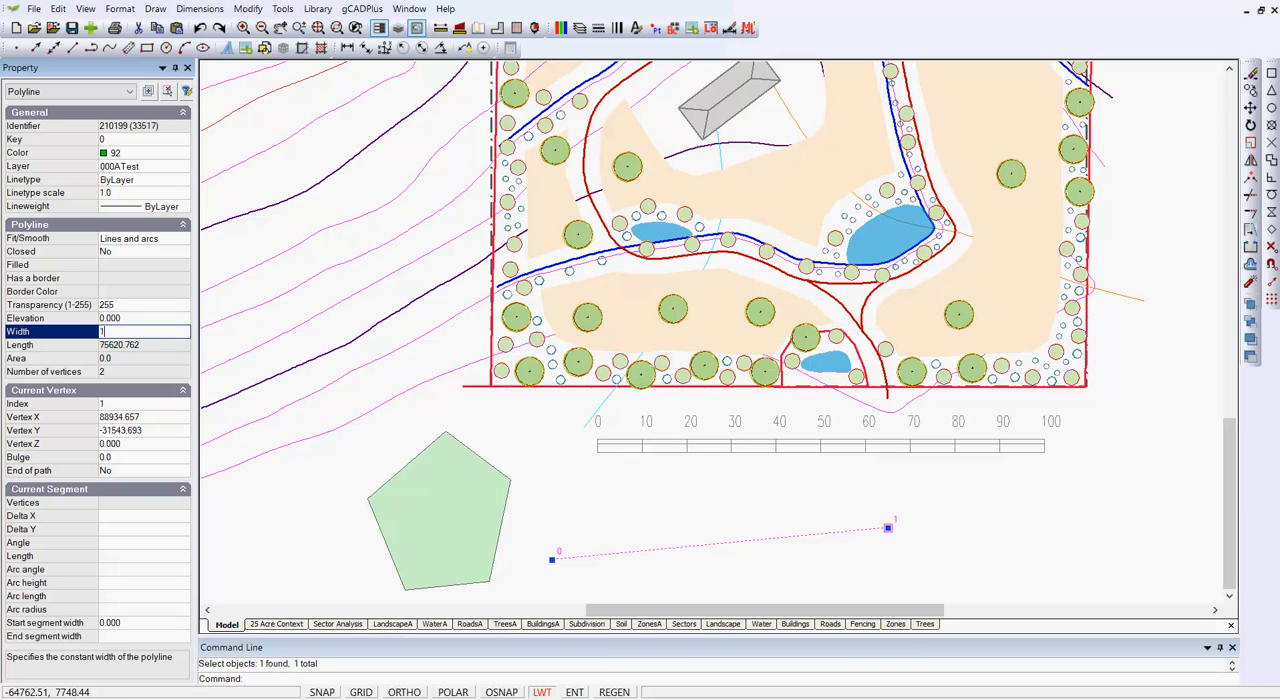
pyautogui.press('Return')
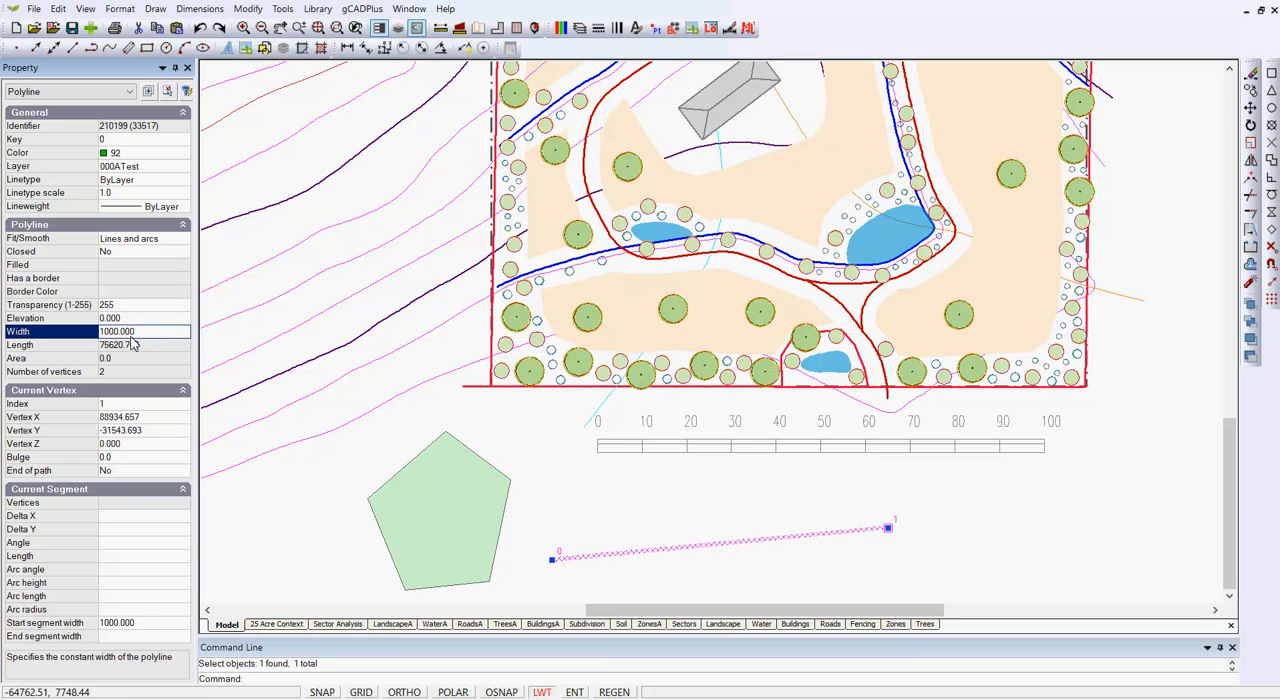
pyautogui.press('Escape')
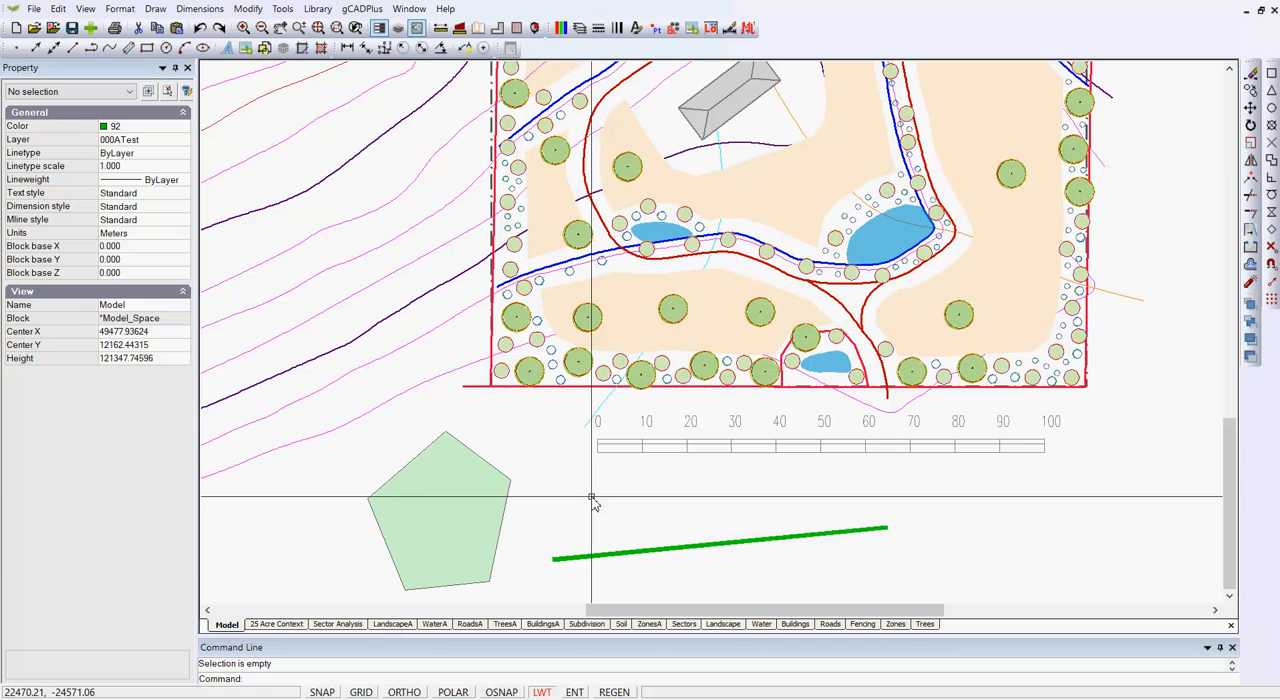
# - Set the color of the filled pentagon to ByLayer
pyautogui.click(487, 465)
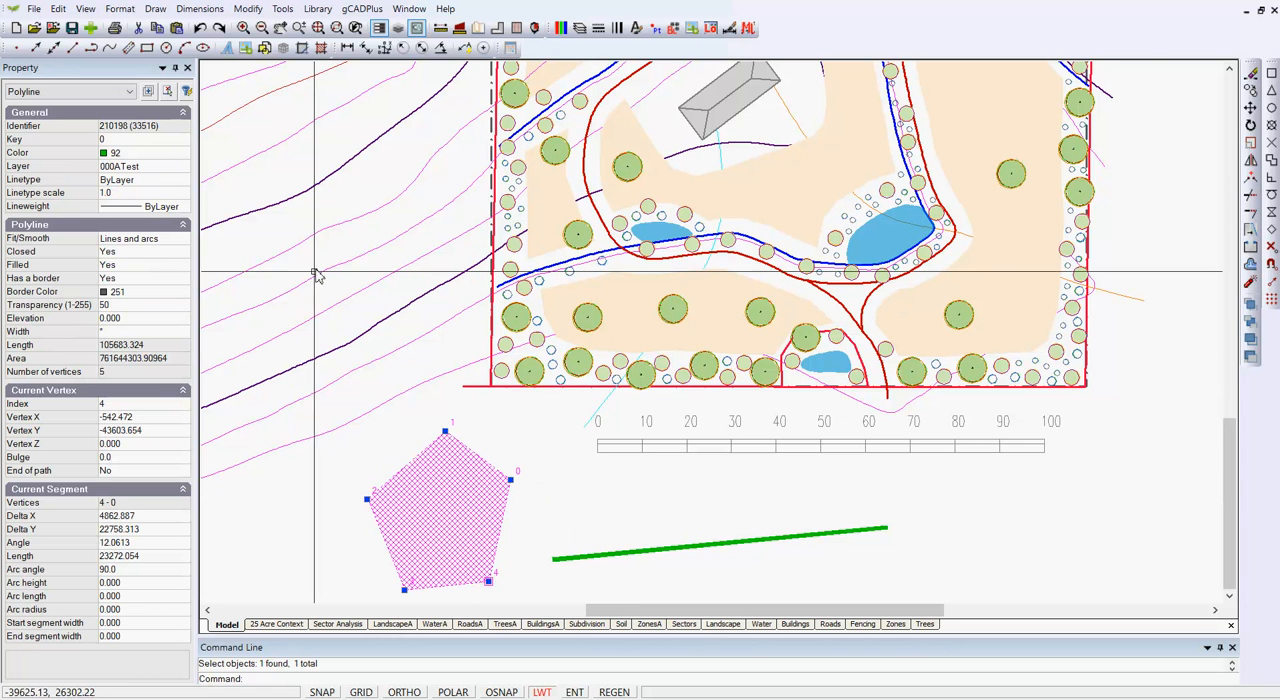
pyautogui.click(186, 158)
pyautogui.click(186, 157)
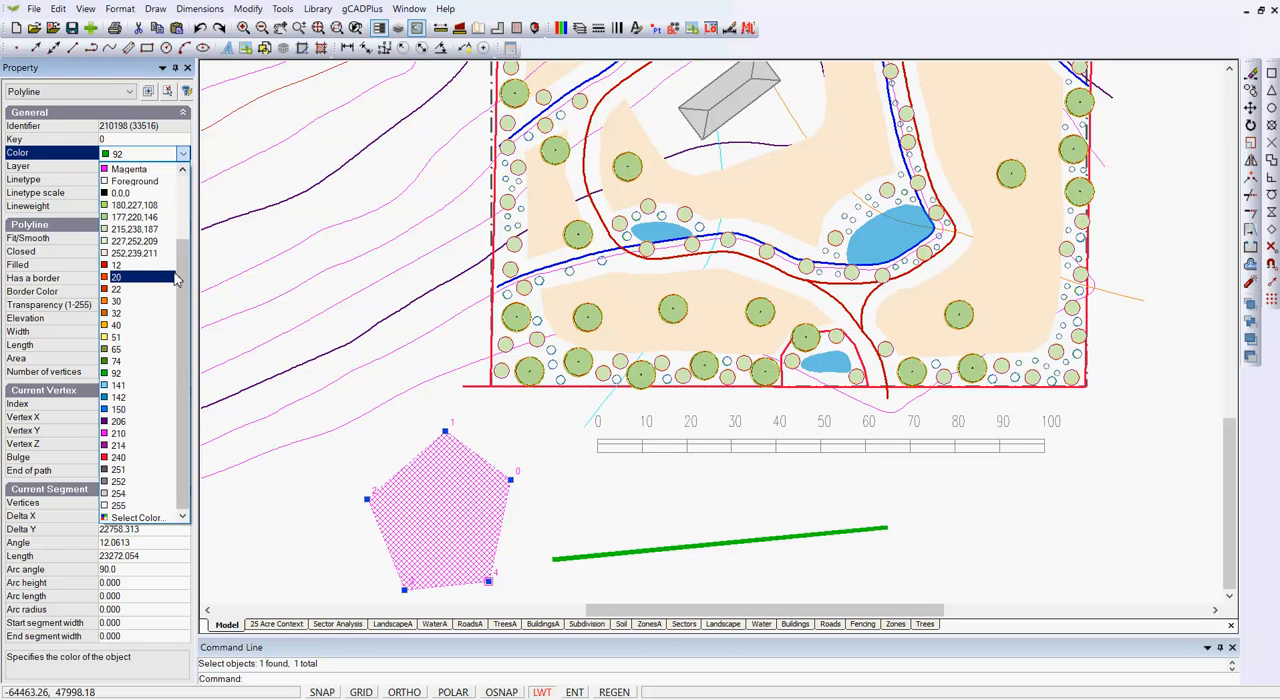
pyautogui.click(189, 192)
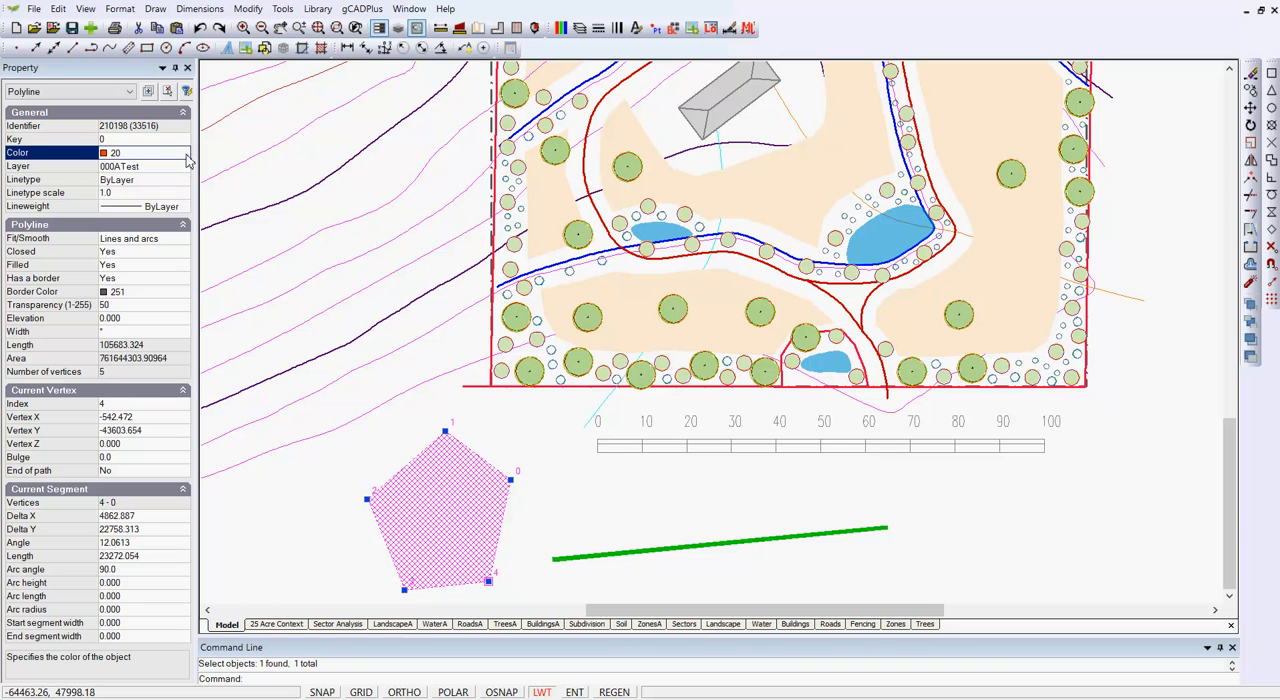
pyautogui.click(185, 155)
pyautogui.scroll(3, 180, 220)
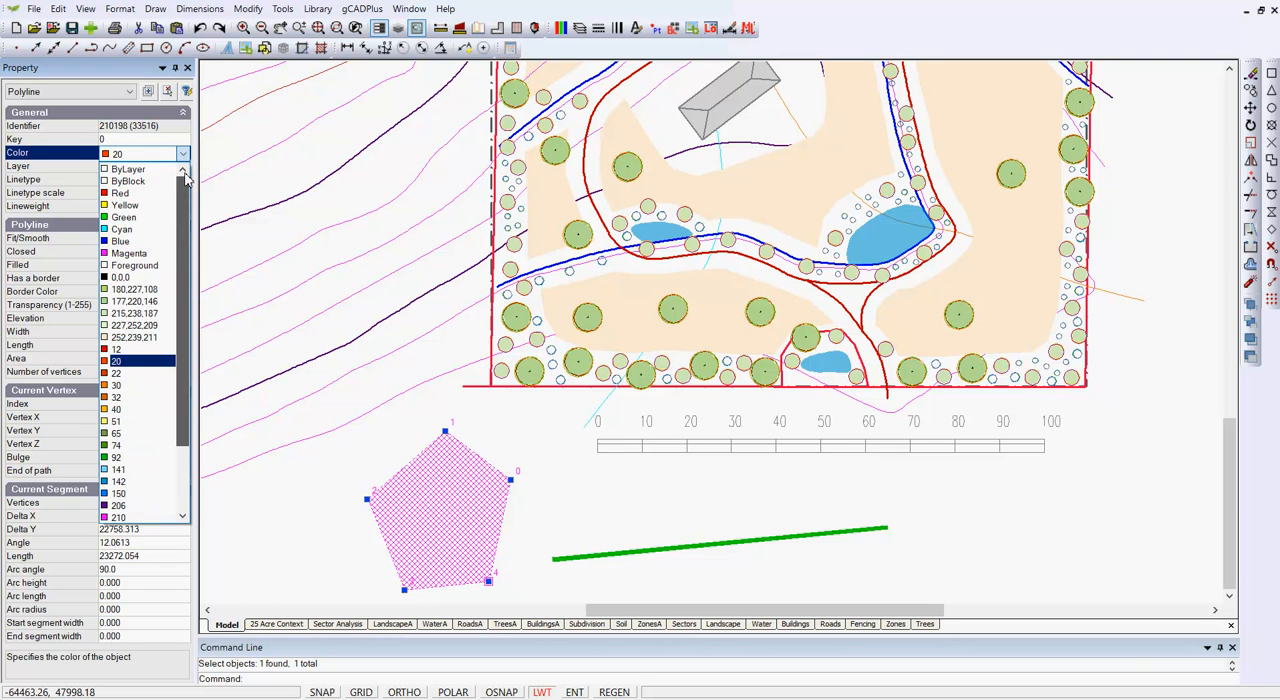
pyautogui.click(157, 172)
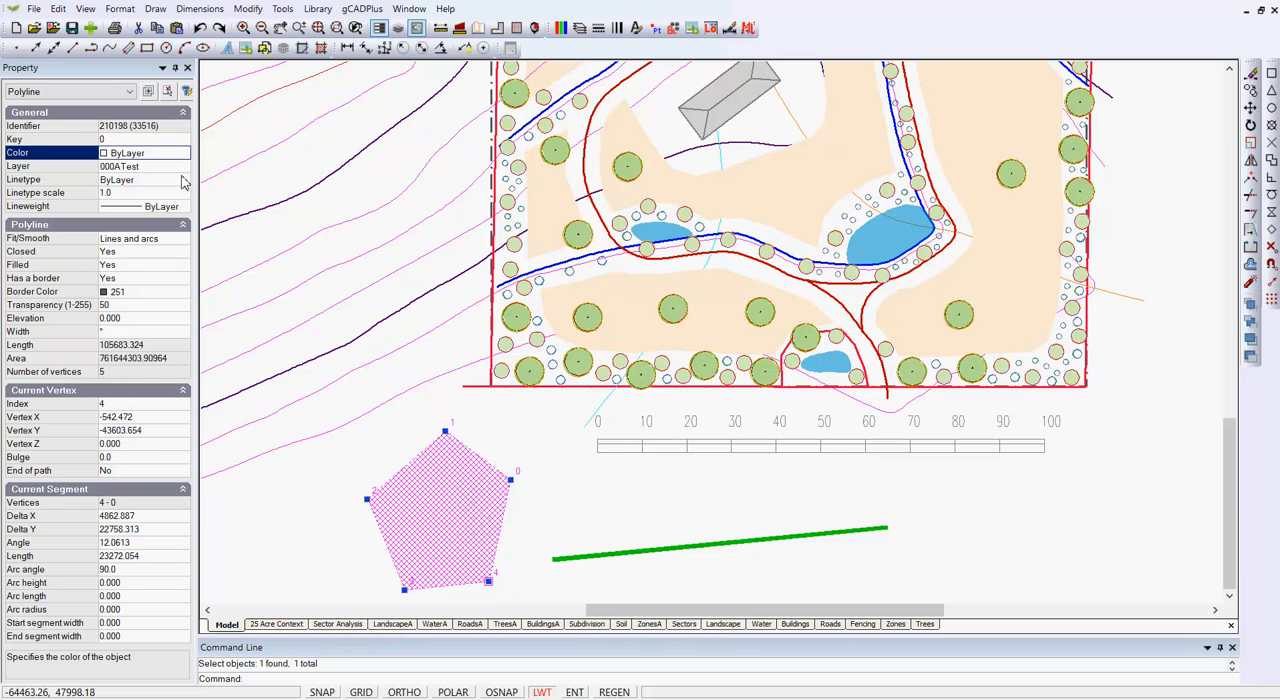
# - Move the pentagon to layer 0
pyautogui.click(182, 167)
pyautogui.click(183, 167)
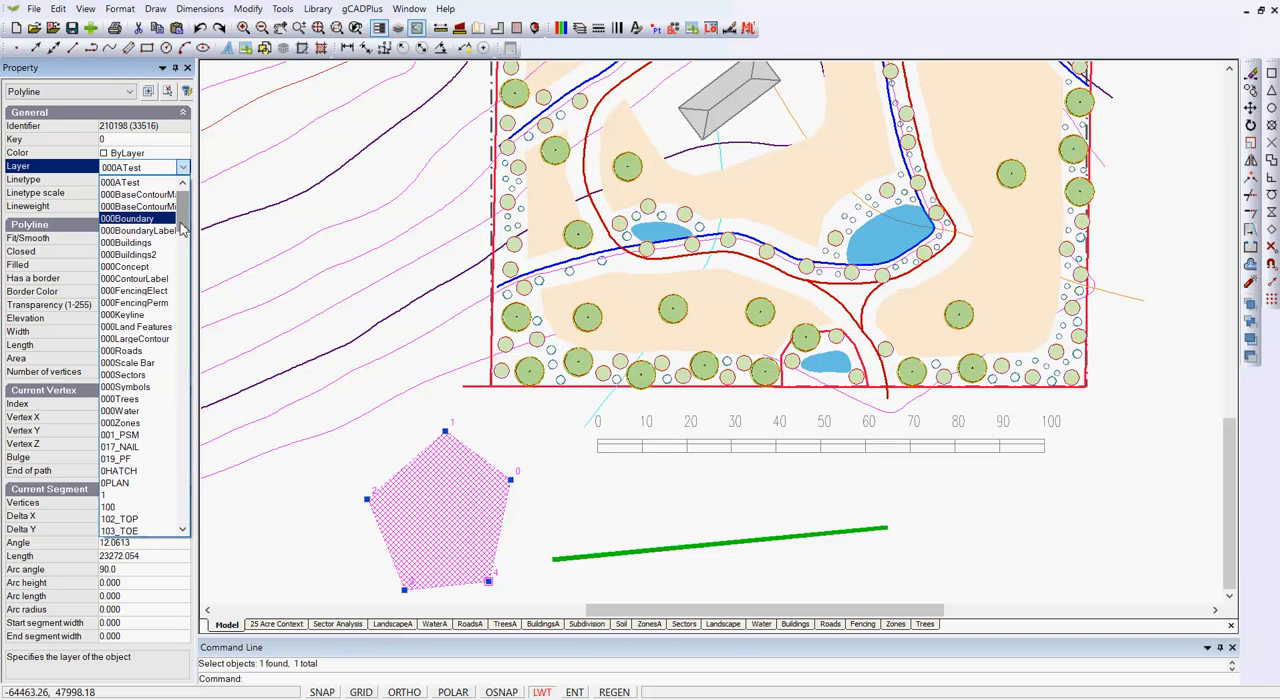
pyautogui.moveTo(181, 219); pyautogui.dragTo(183, 206)
pyautogui.click(143, 183)
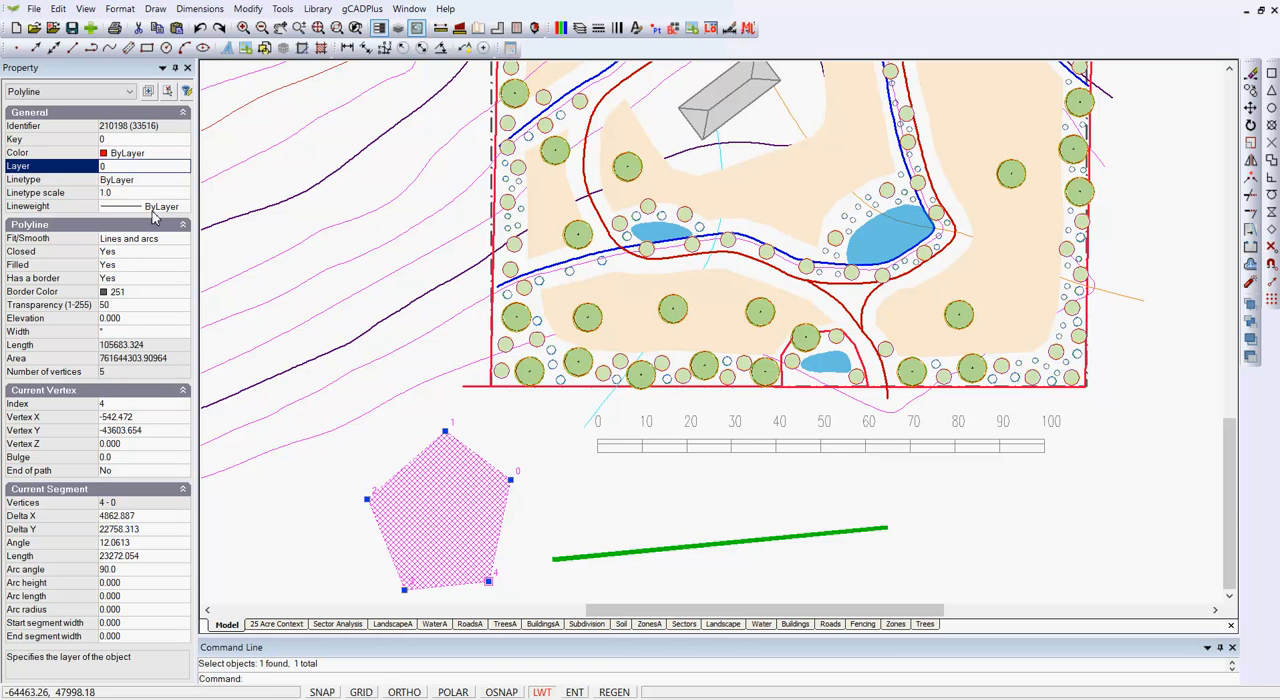
# - Turn off the pentagon's fill, set its transparency to 255, and clear the selection
pyautogui.click(144, 266)
pyautogui.doubleClick(144, 266)
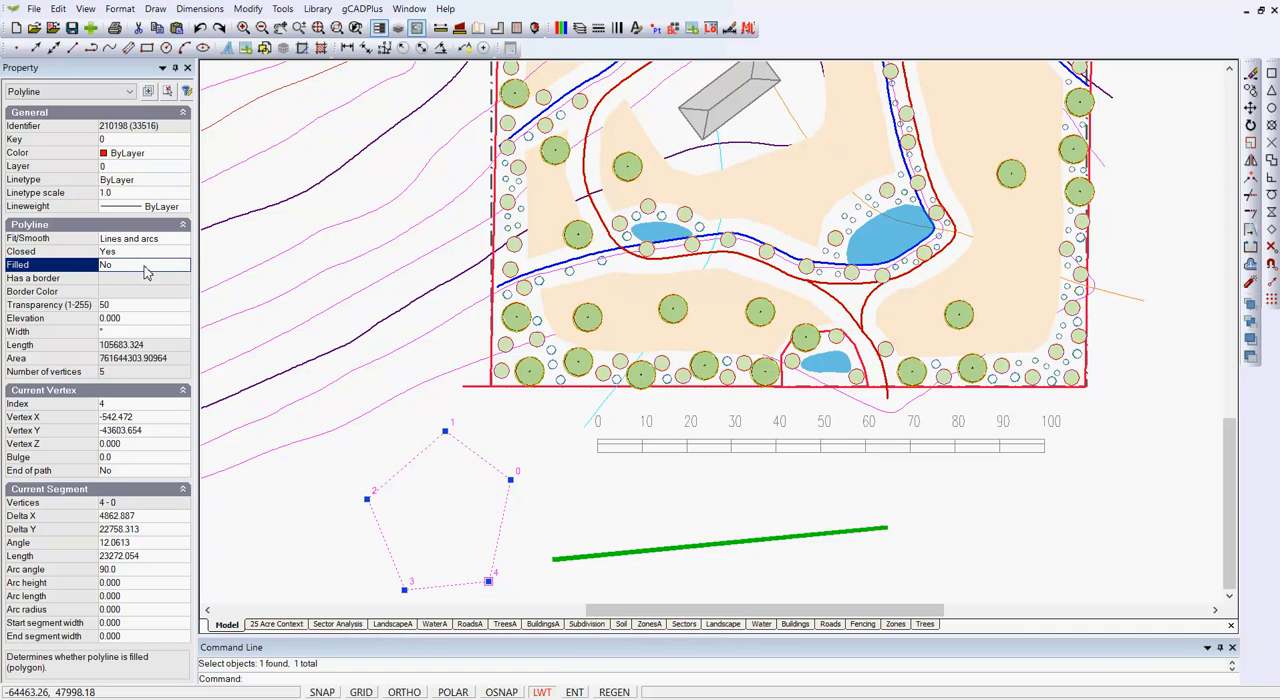
pyautogui.click(134, 306)
pyautogui.write('255')
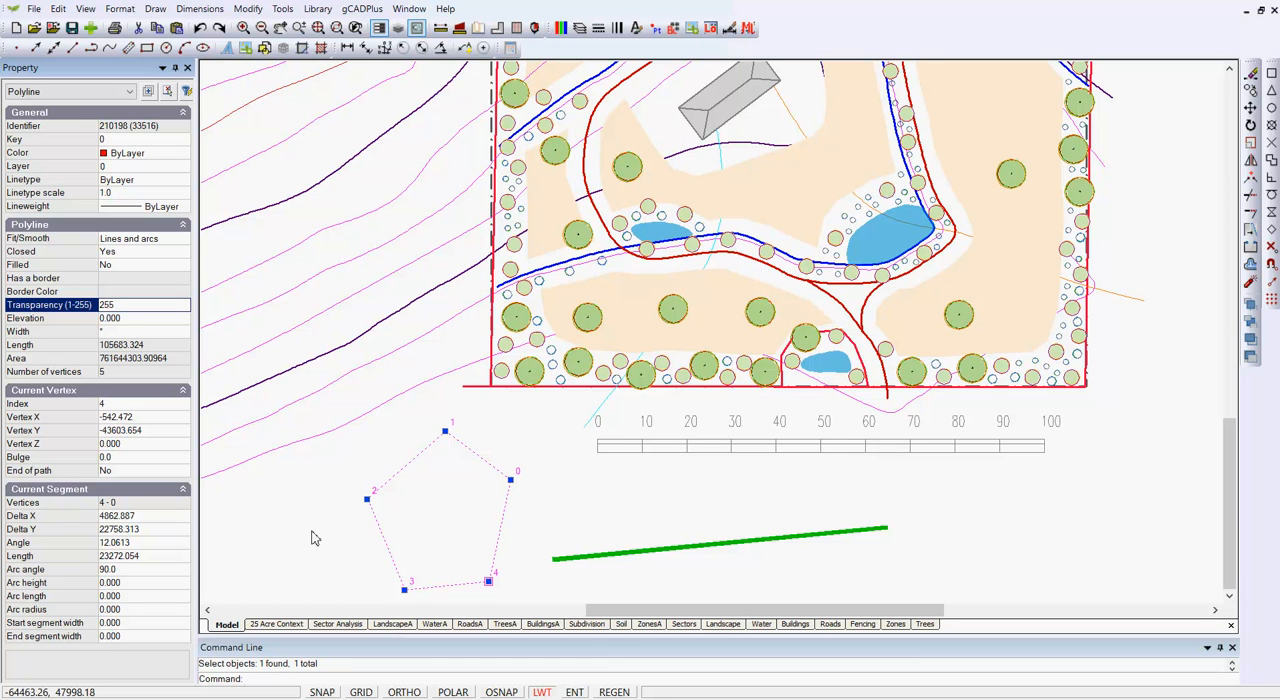
pyautogui.press('Escape')
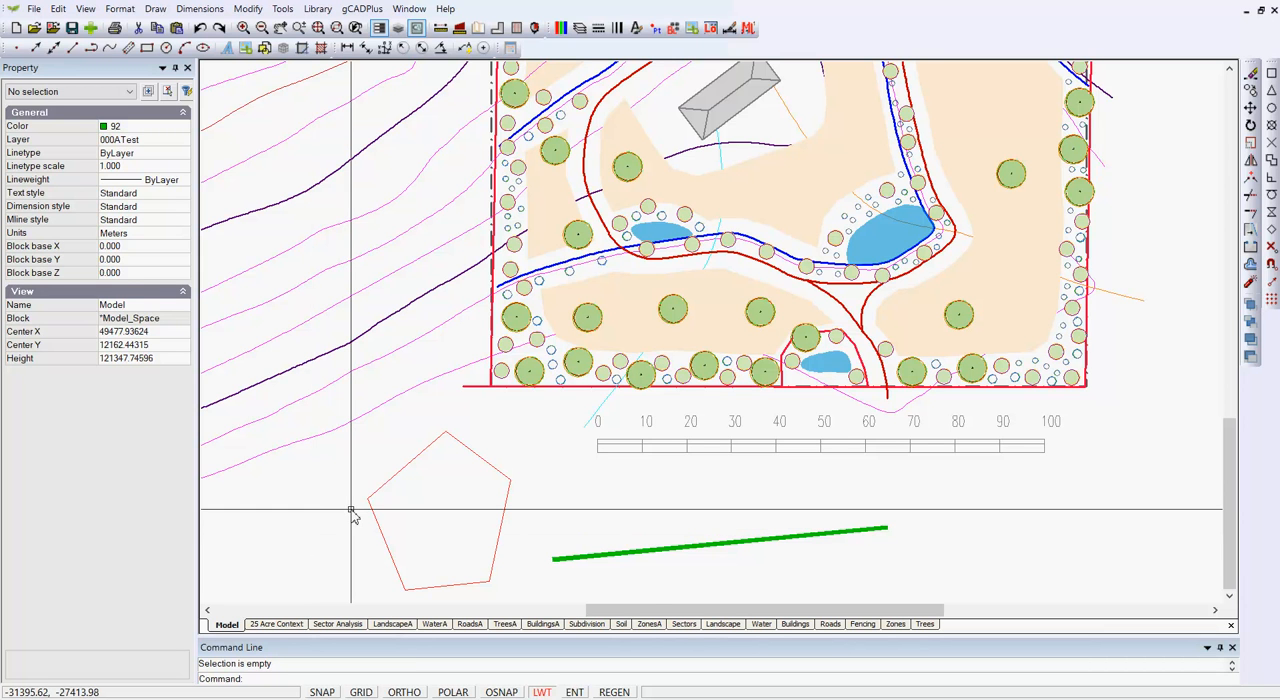
# - Check the color setting of layer 000ATest, keeping Foreground
pyautogui.click(579, 29)
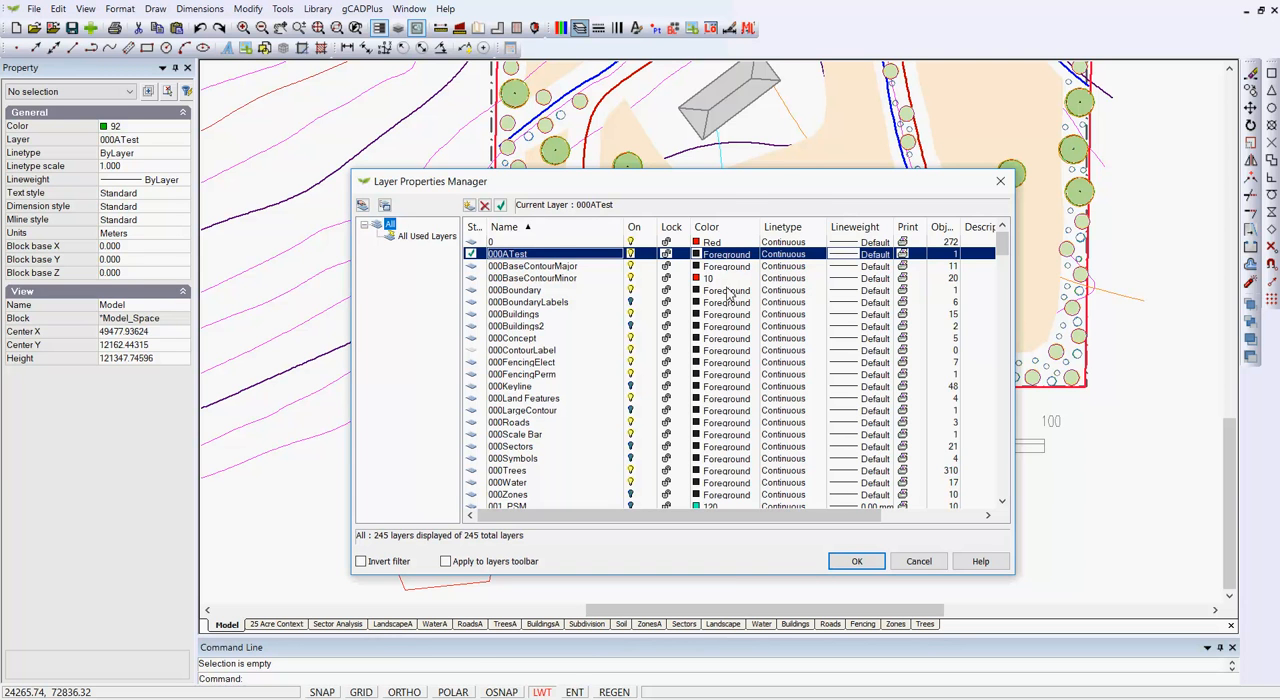
pyautogui.click(705, 256)
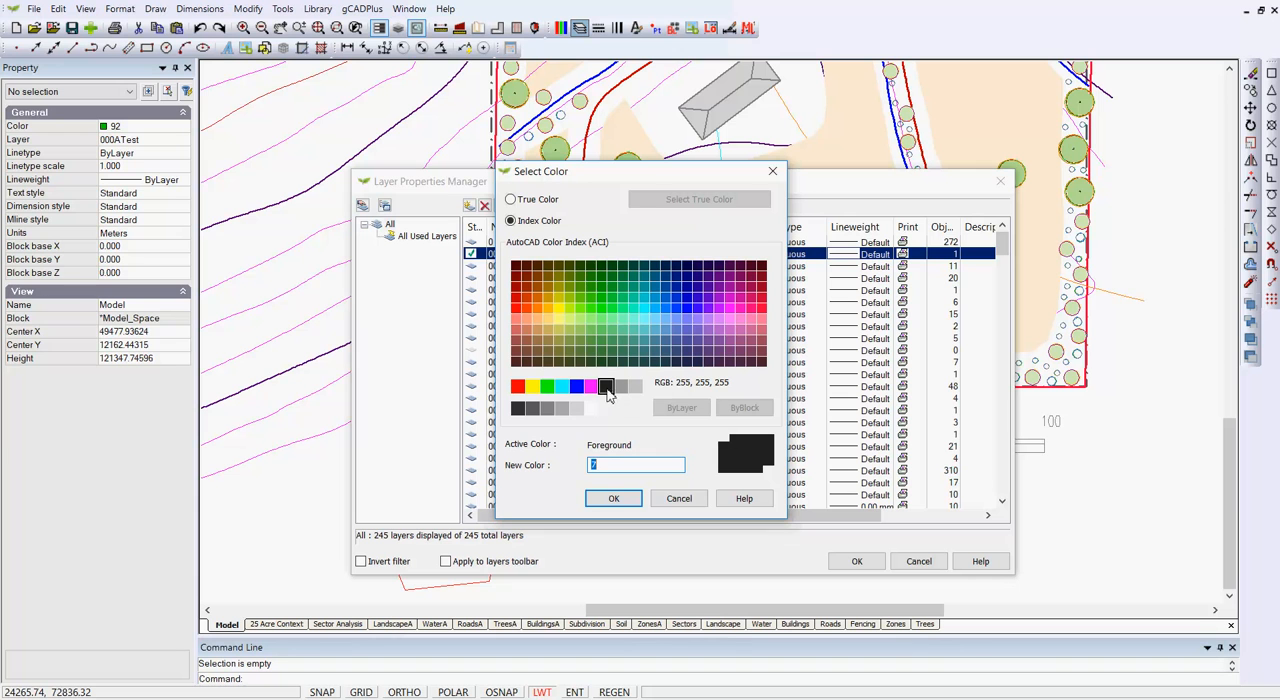
pyautogui.click(627, 504)
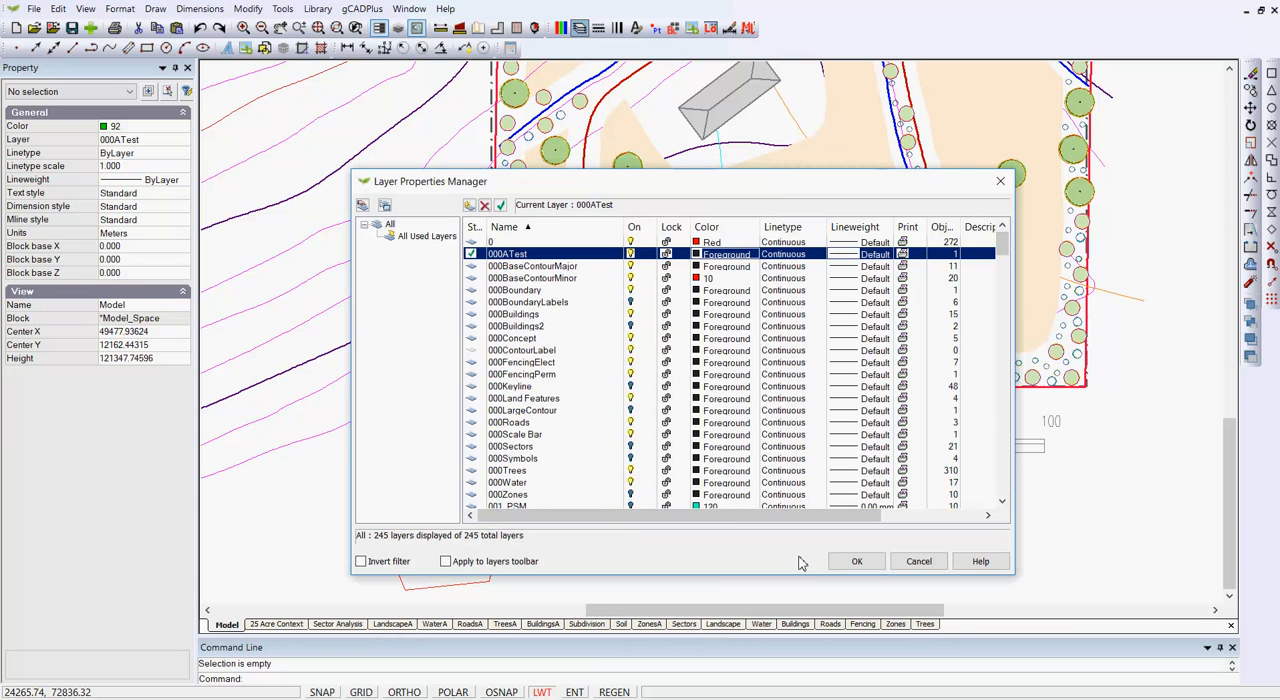
pyautogui.click(859, 563)
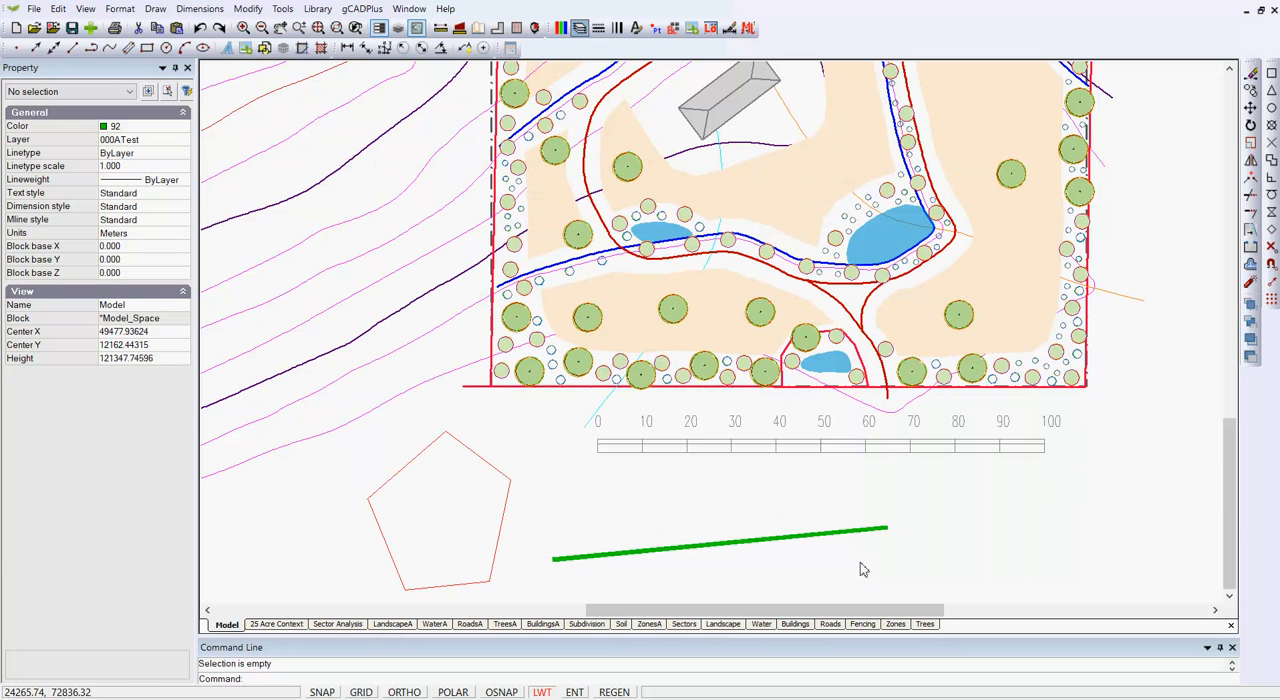
# - Check the pentagon's layer, set layer 0's color to Foreground, and select the pentagon again to view its properties
pyautogui.click(503, 536)
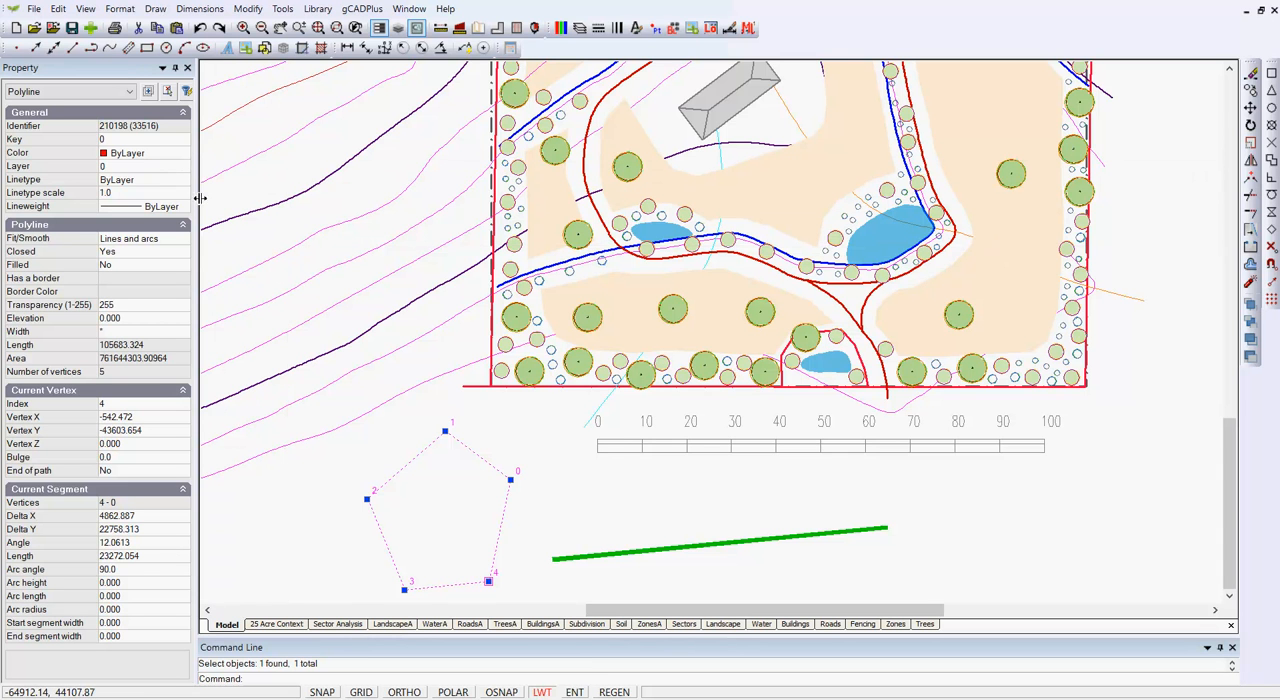
pyautogui.press('Escape')
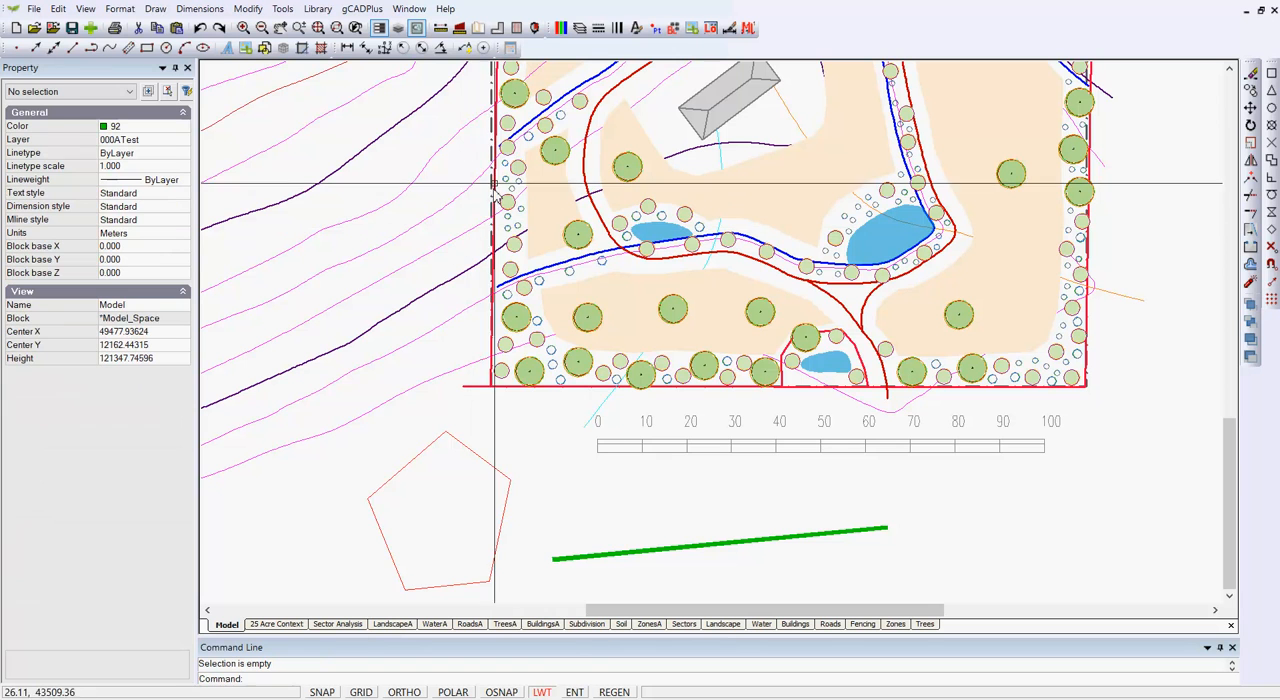
pyautogui.click(579, 28)
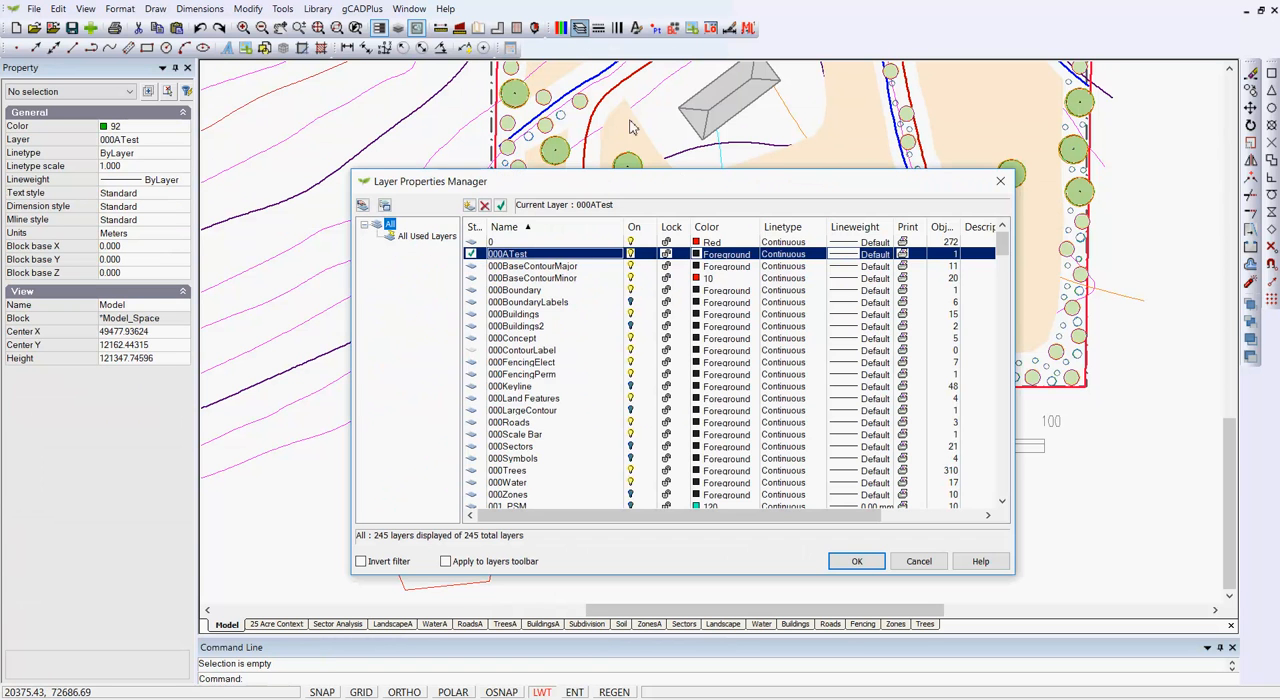
pyautogui.click(726, 245)
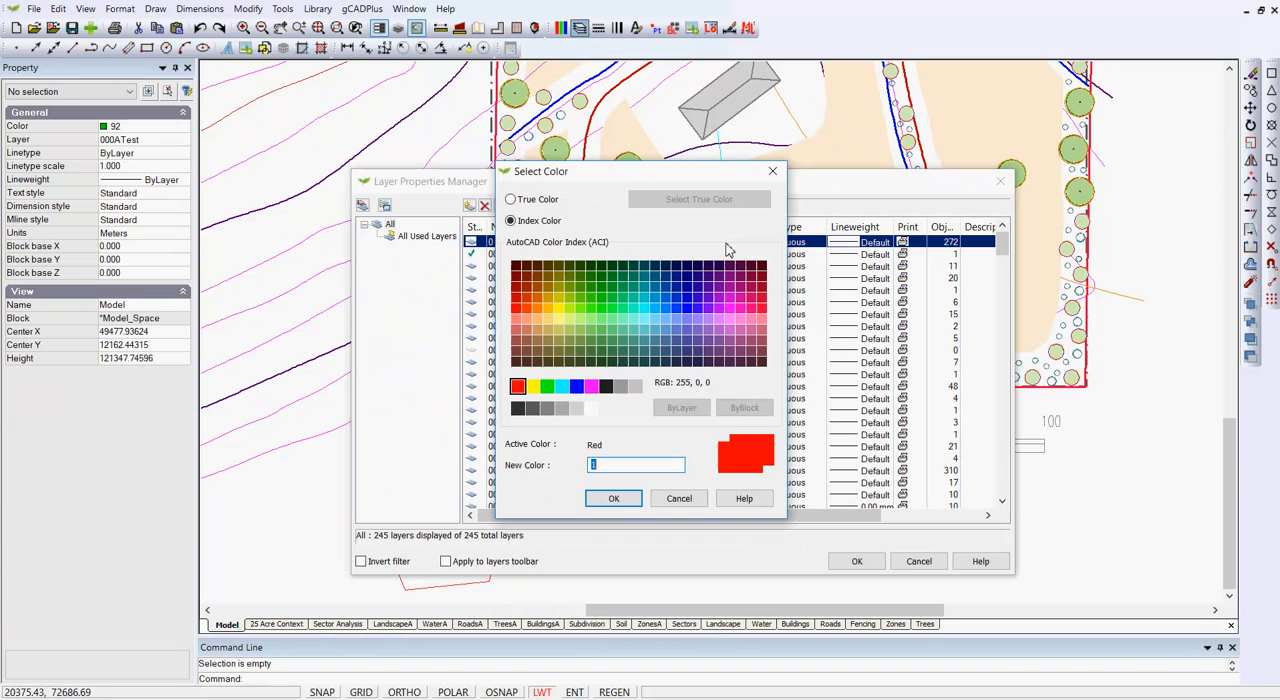
pyautogui.click(606, 387)
pyautogui.click(613, 498)
pyautogui.click(857, 565)
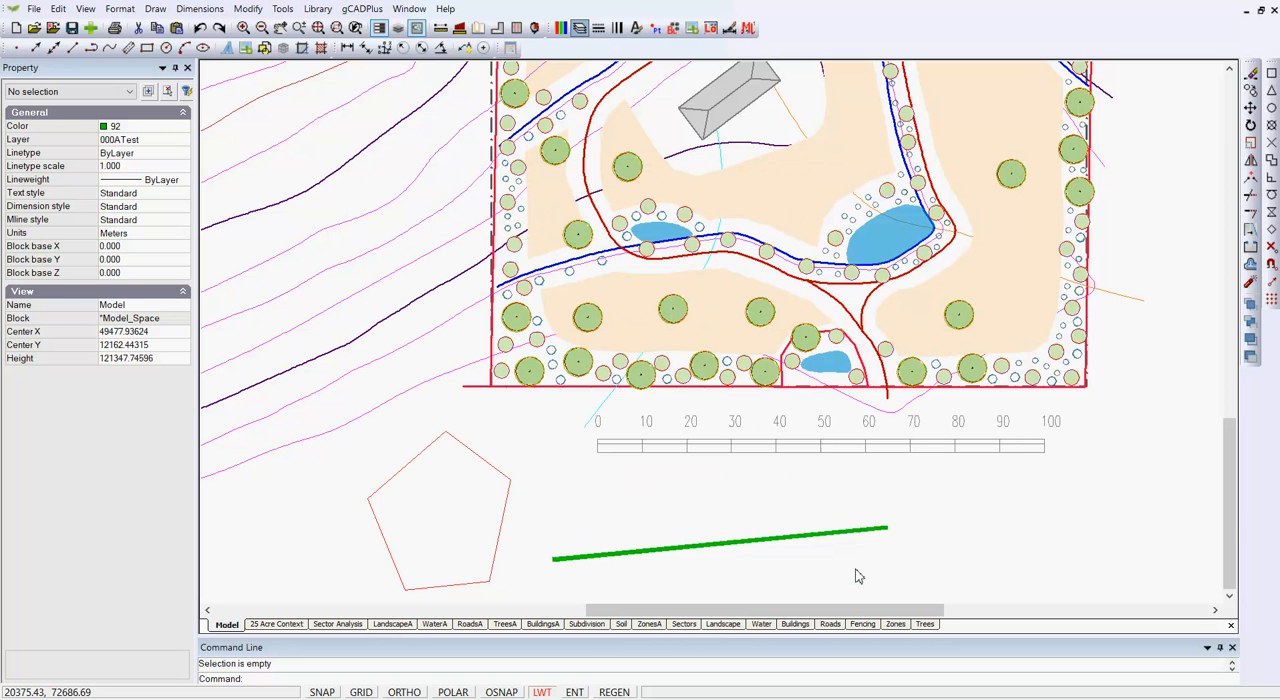
pyautogui.click(504, 512)
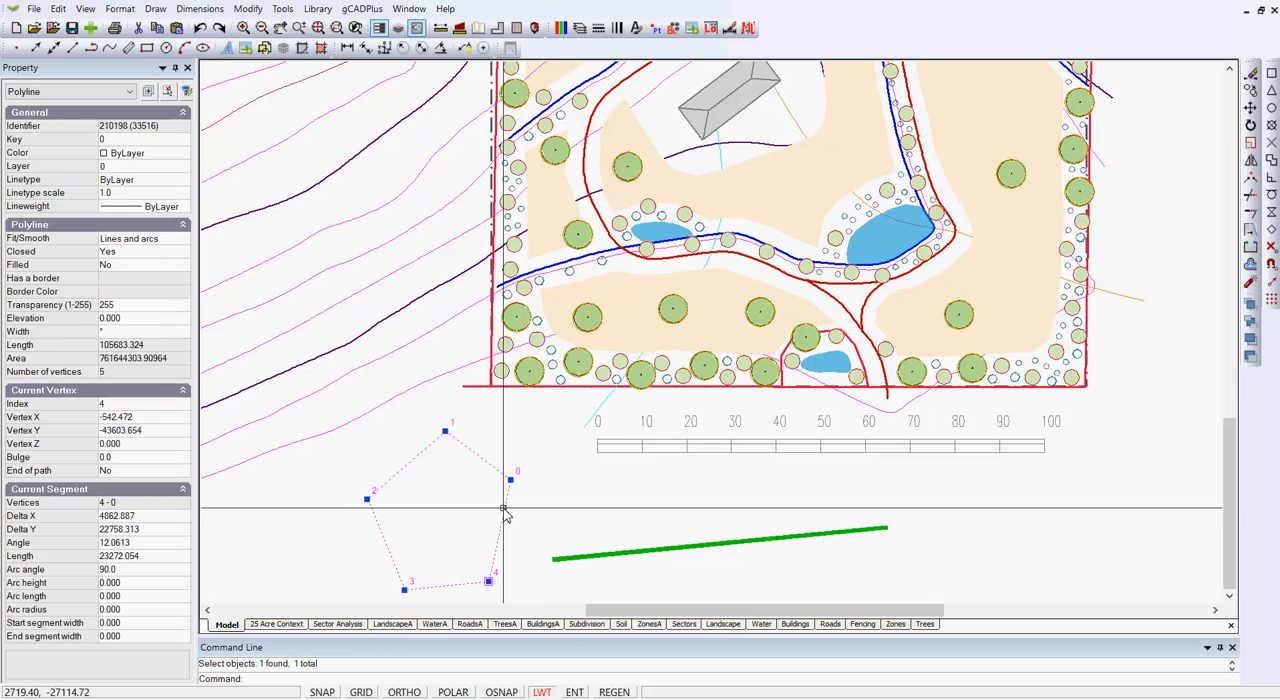